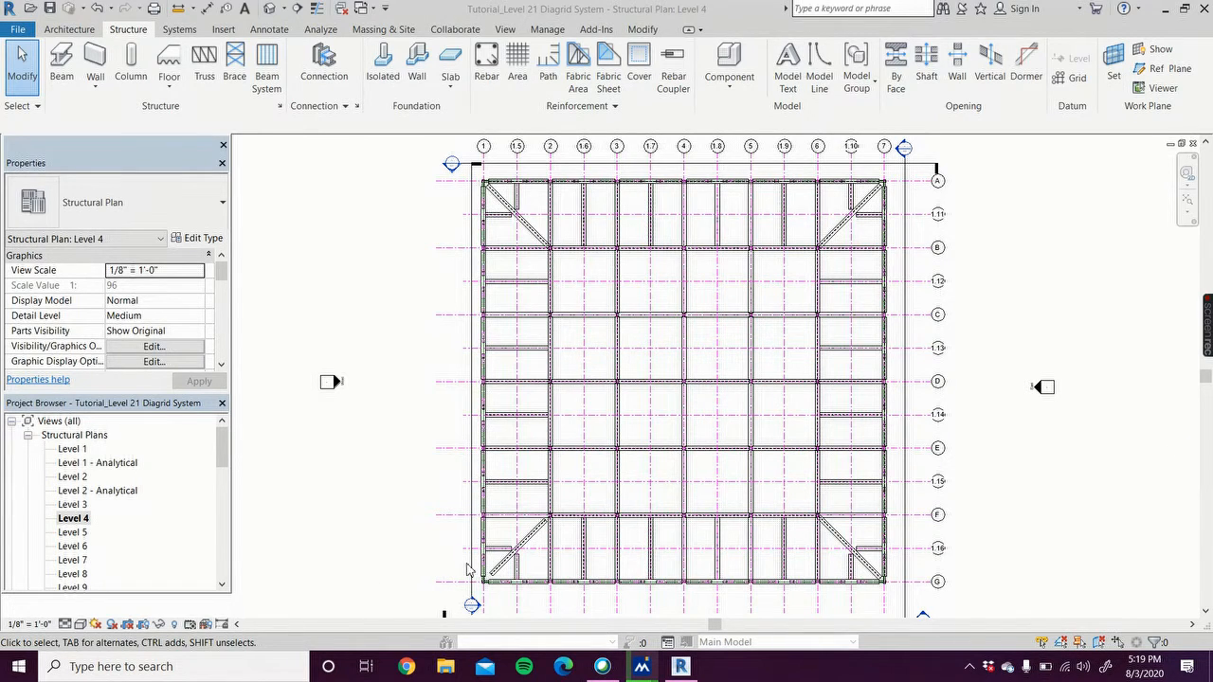
Delete the W14X257 perimeter girder on grid G between grids 1 and 2.
{"action": "scroll", "coordinate": [467, 569], "scroll_direction": "up", "scroll_amount": 3}
{"action": "scroll", "coordinate": [474, 574], "scroll_direction": "up", "scroll_amount": 2}
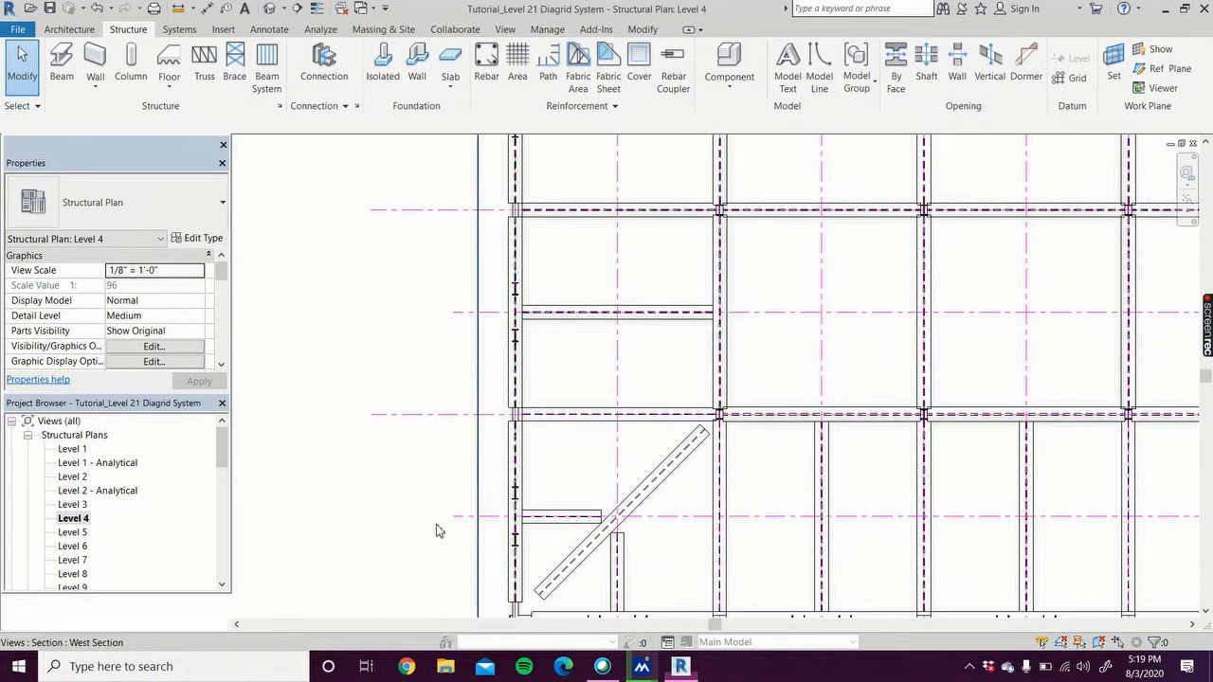
{"action": "middle_click_drag", "start_coordinate": [483, 542], "coordinate": [309, 406]}
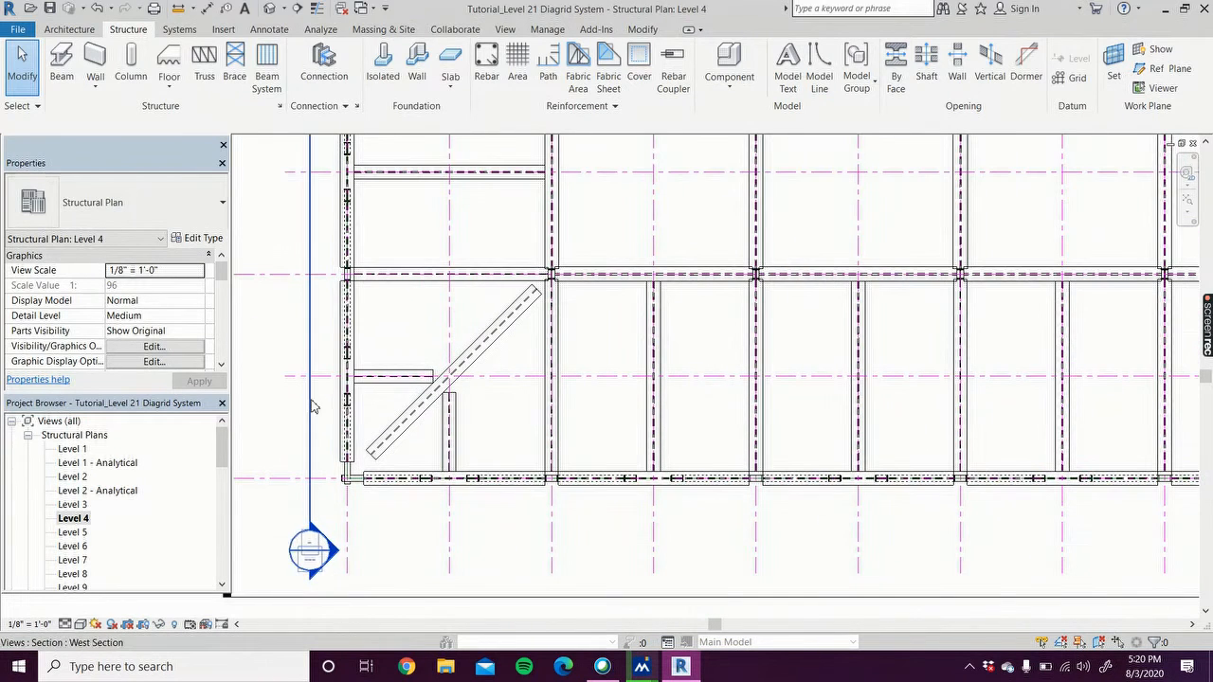
{"action": "left_click", "coordinate": [391, 484]}
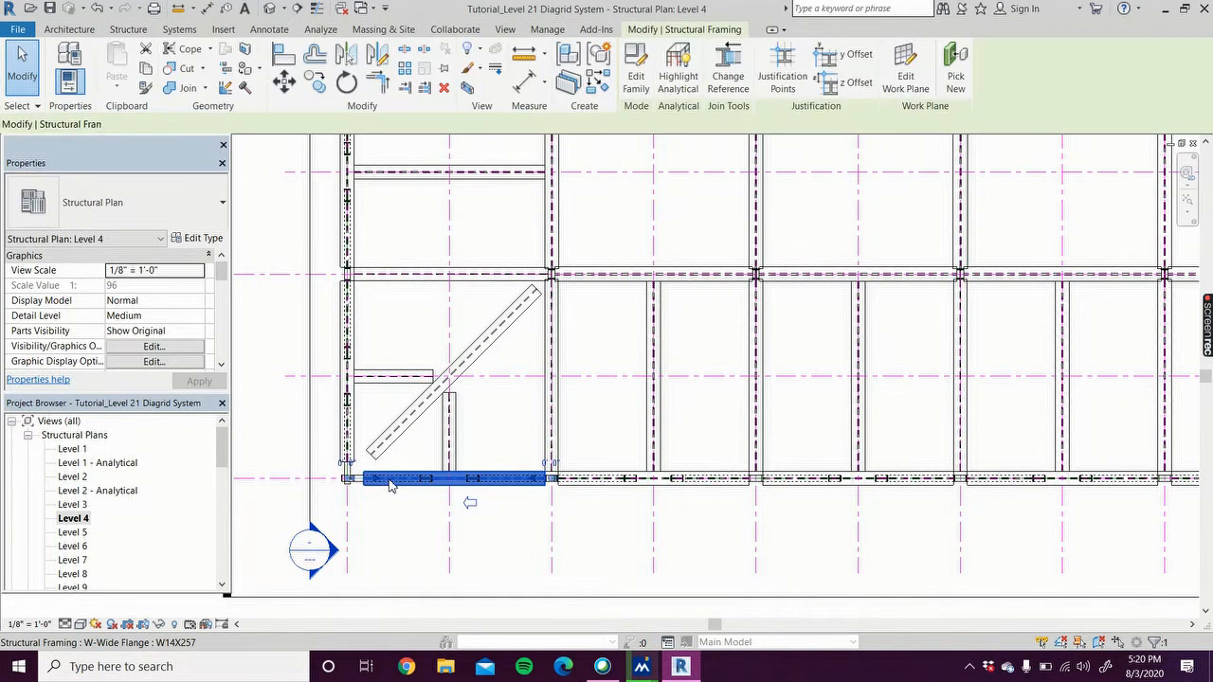
{"action": "key", "text": "Escape"}
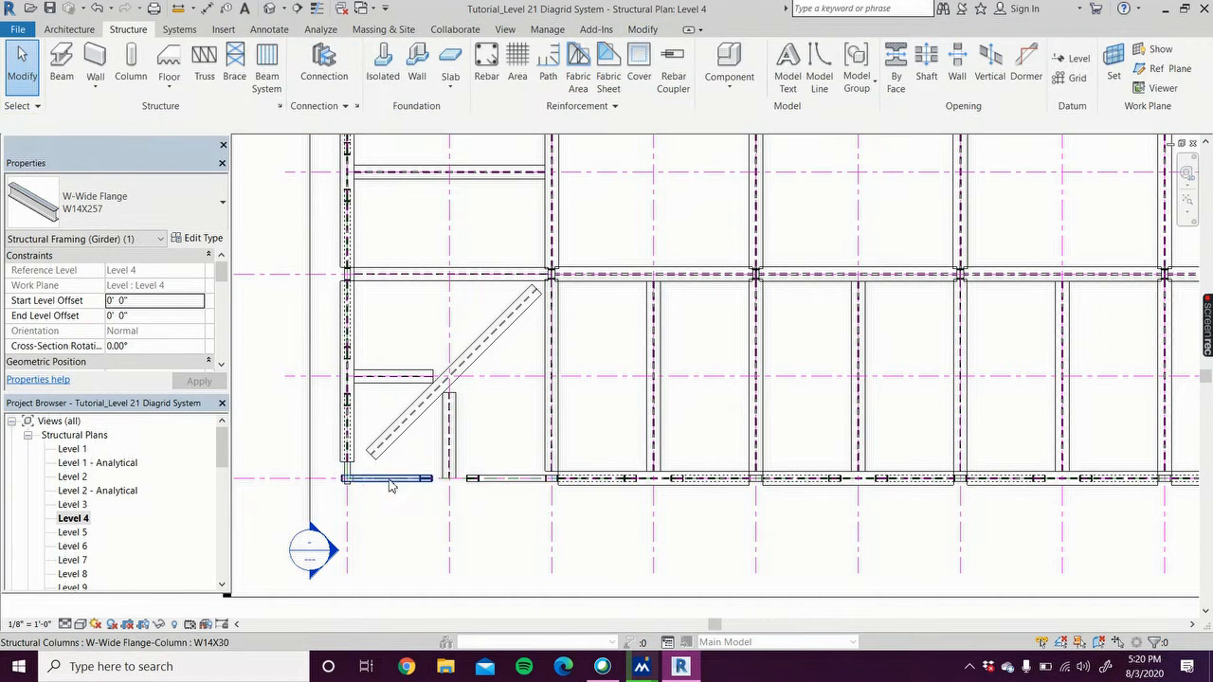
Delete the remaining perimeter girders along grid G, filtering the selection to exclude the structural columns.
{"action": "scroll", "coordinate": [509, 543], "scroll_direction": "down", "scroll_amount": 3}
{"action": "scroll", "coordinate": [509, 543], "scroll_direction": "down", "scroll_amount": 2}
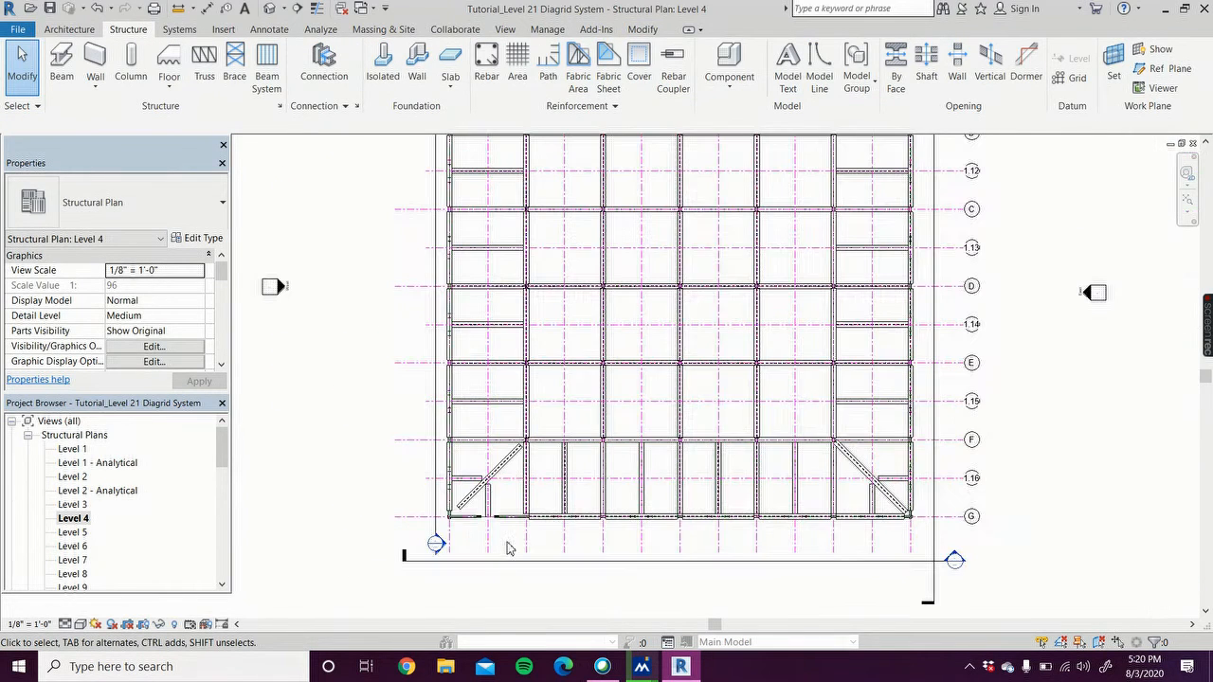
{"action": "left_click_drag", "start_coordinate": [507, 532], "coordinate": [965, 476]}
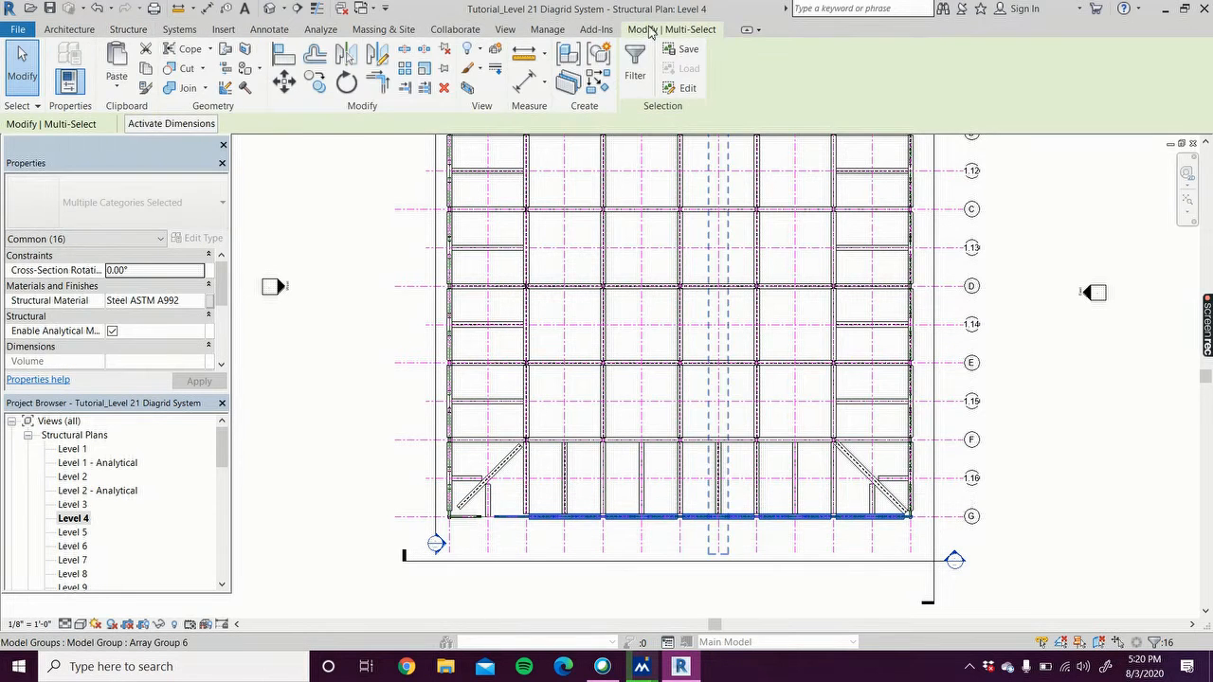
{"action": "left_click", "coordinate": [635, 64]}
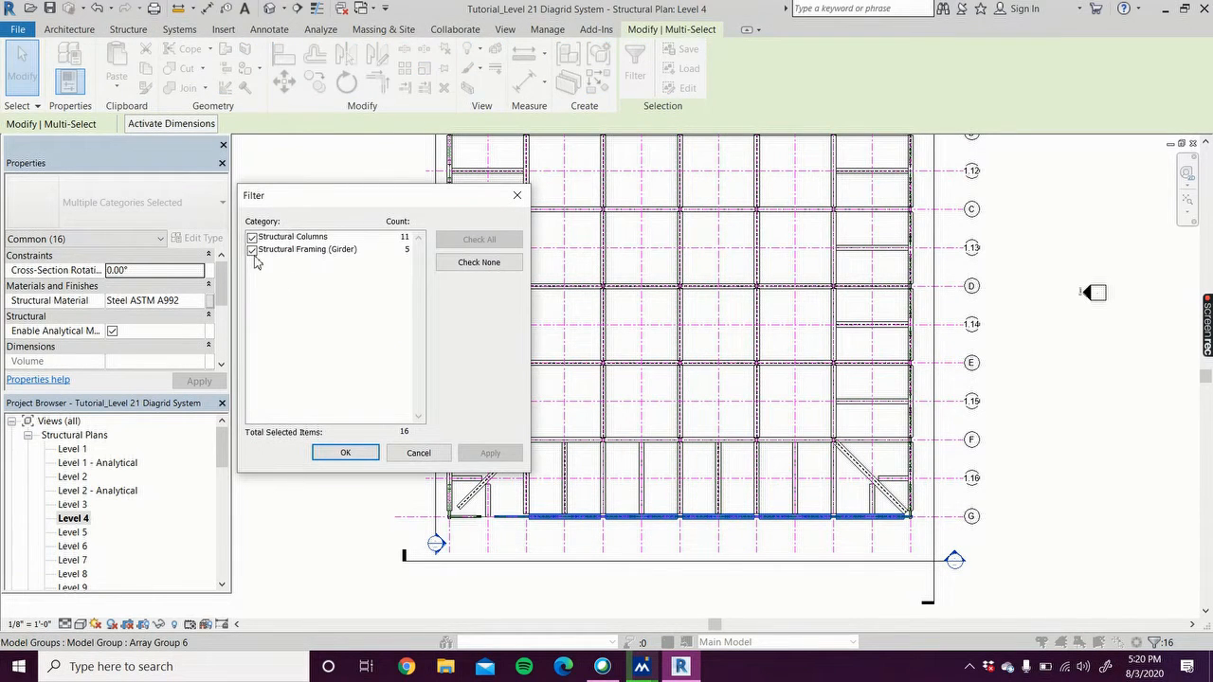
{"action": "left_click", "coordinate": [252, 238]}
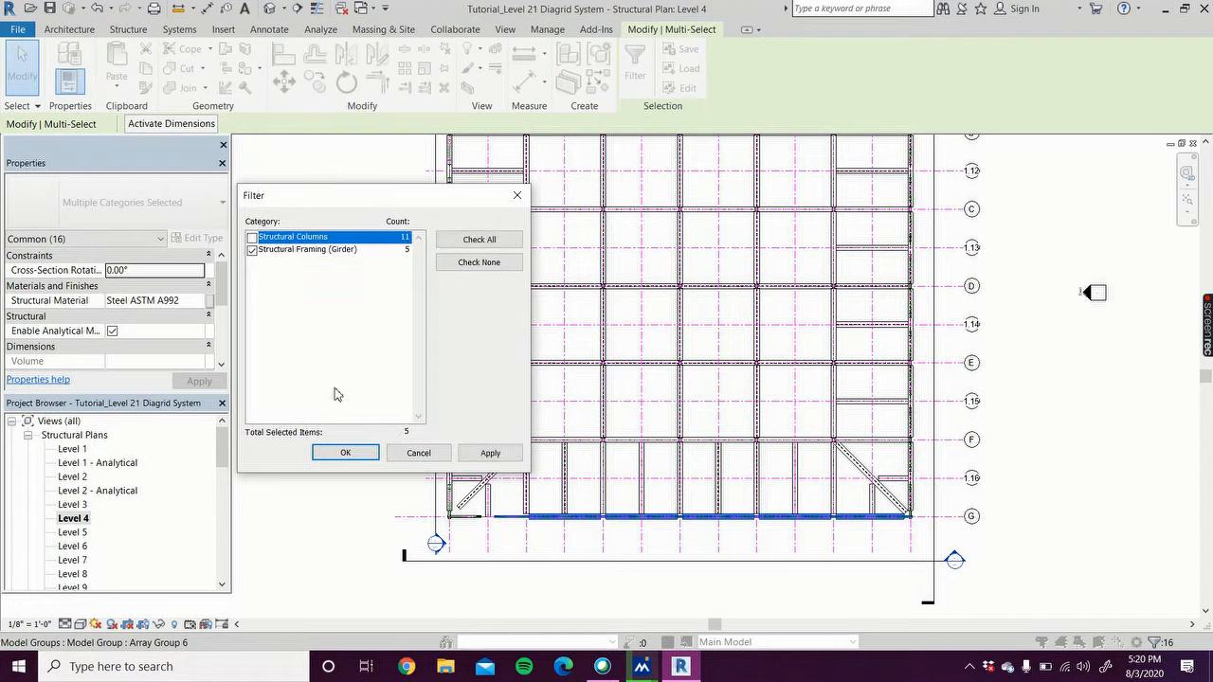
{"action": "left_click", "coordinate": [490, 453]}
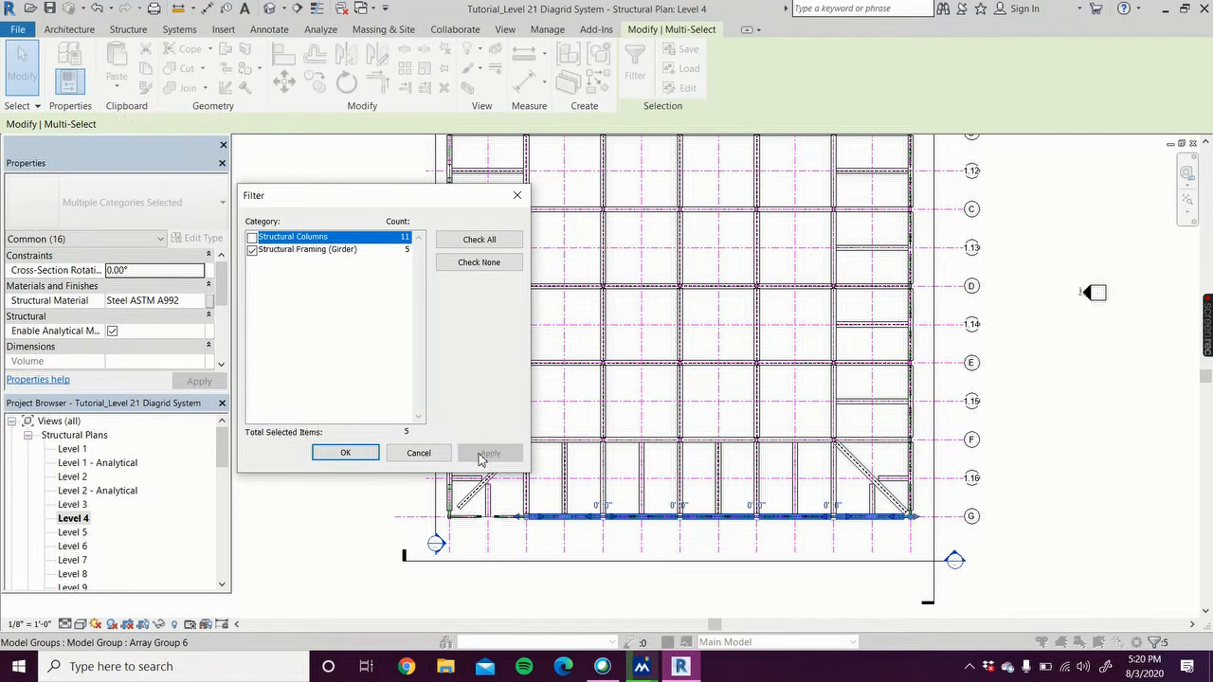
{"action": "left_click", "coordinate": [343, 454]}
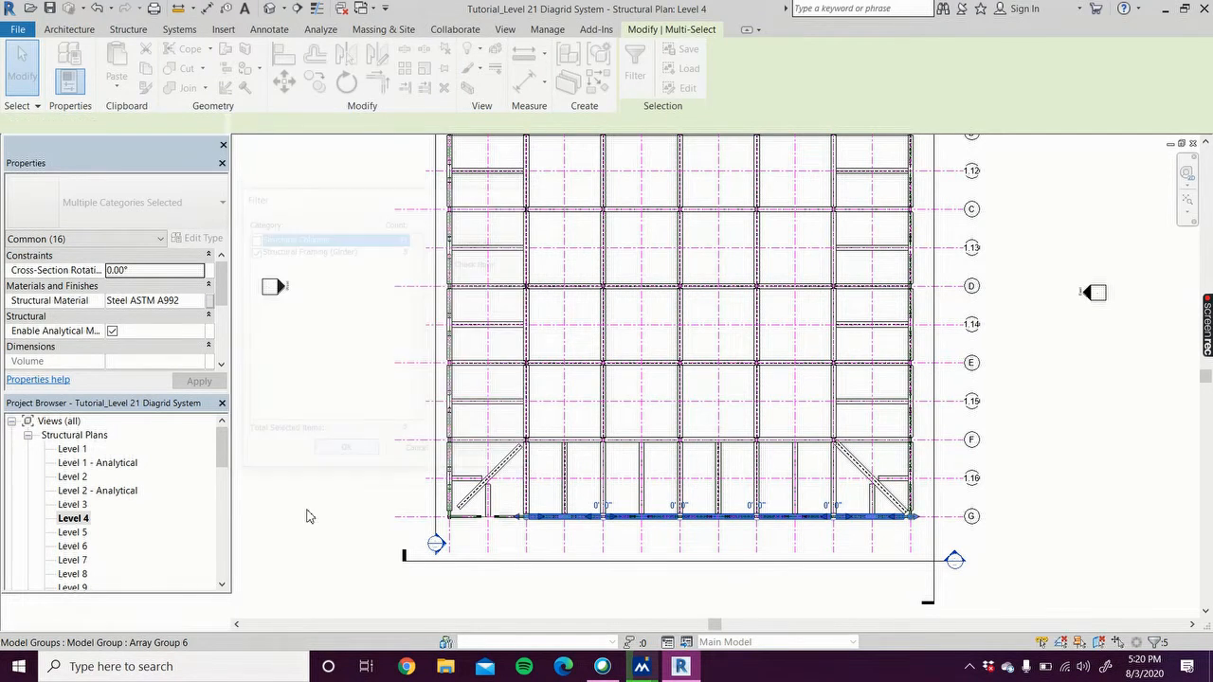
{"action": "left_click", "coordinate": [289, 564]}
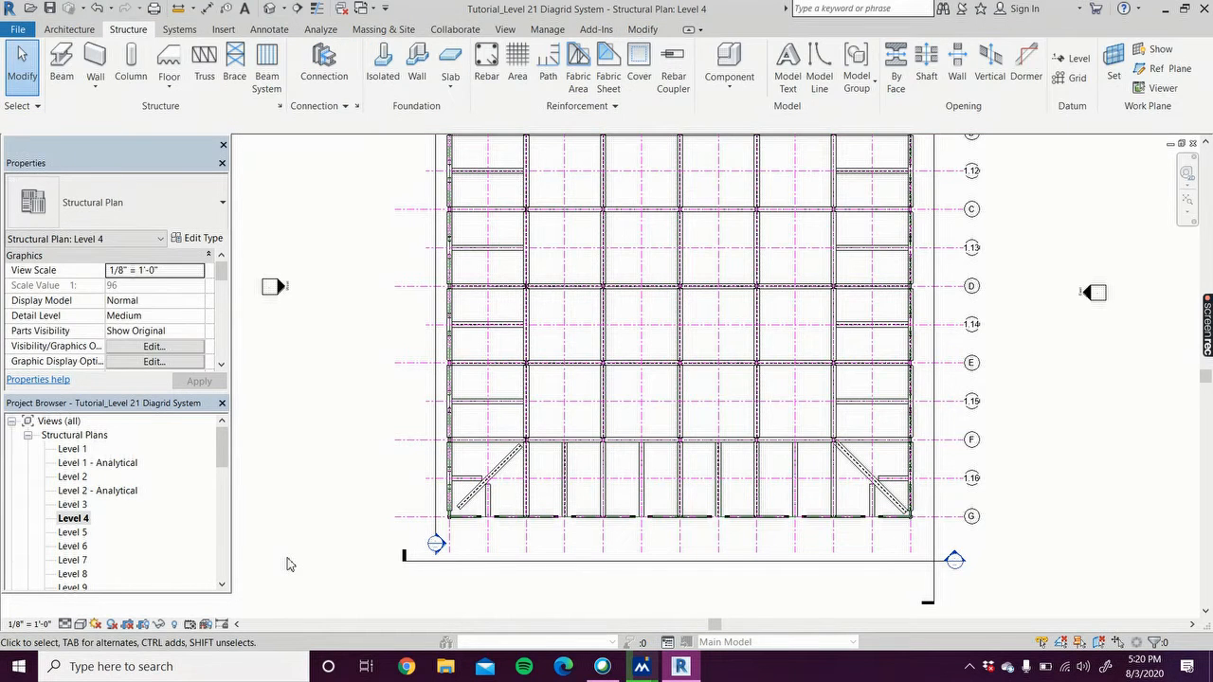
Delete all perimeter girders along grid 7, filtering the reference plane and structural columns out of the selection.
{"action": "scroll", "coordinate": [325, 459], "scroll_direction": "down", "scroll_amount": 2}
{"action": "middle_click_drag", "start_coordinate": [326, 460], "coordinate": [317, 477]}
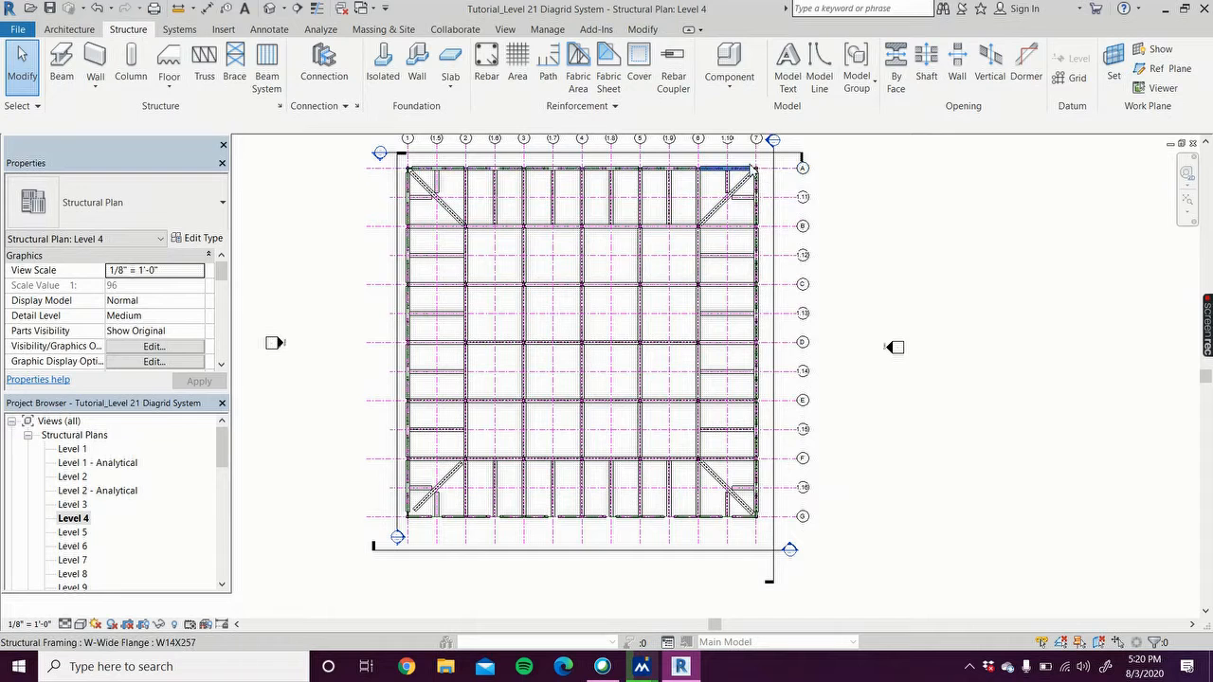
{"action": "left_click_drag", "start_coordinate": [742, 138], "coordinate": [769, 568]}
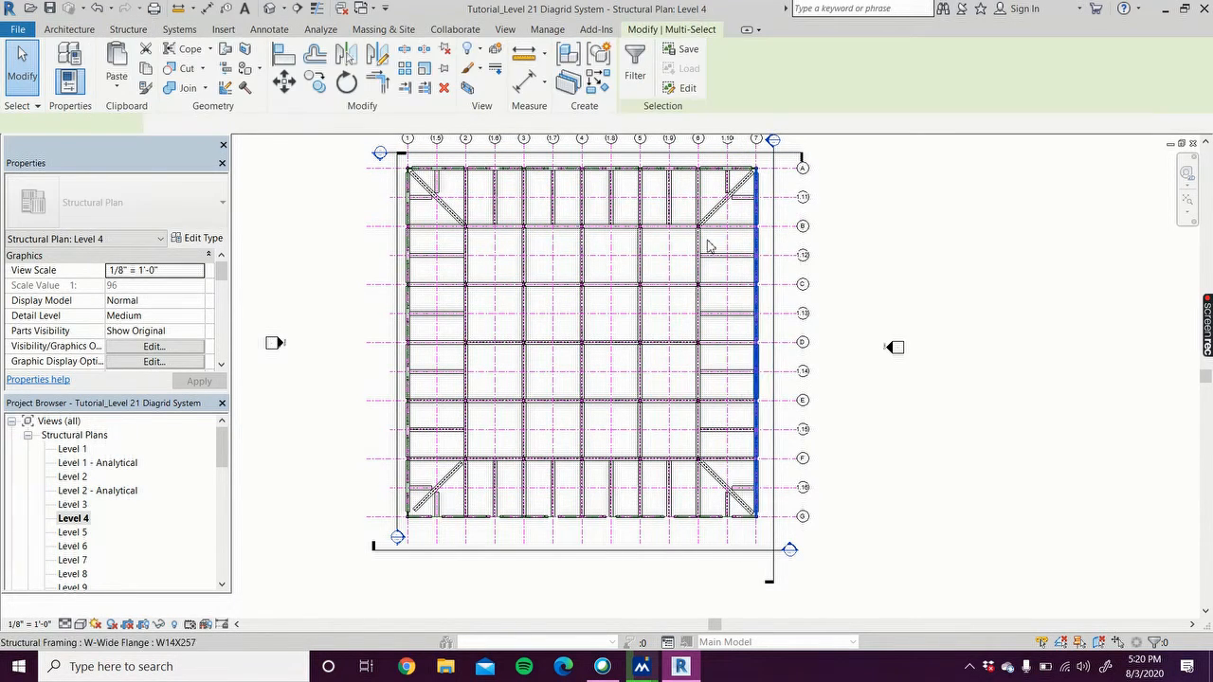
{"action": "left_click", "coordinate": [633, 67]}
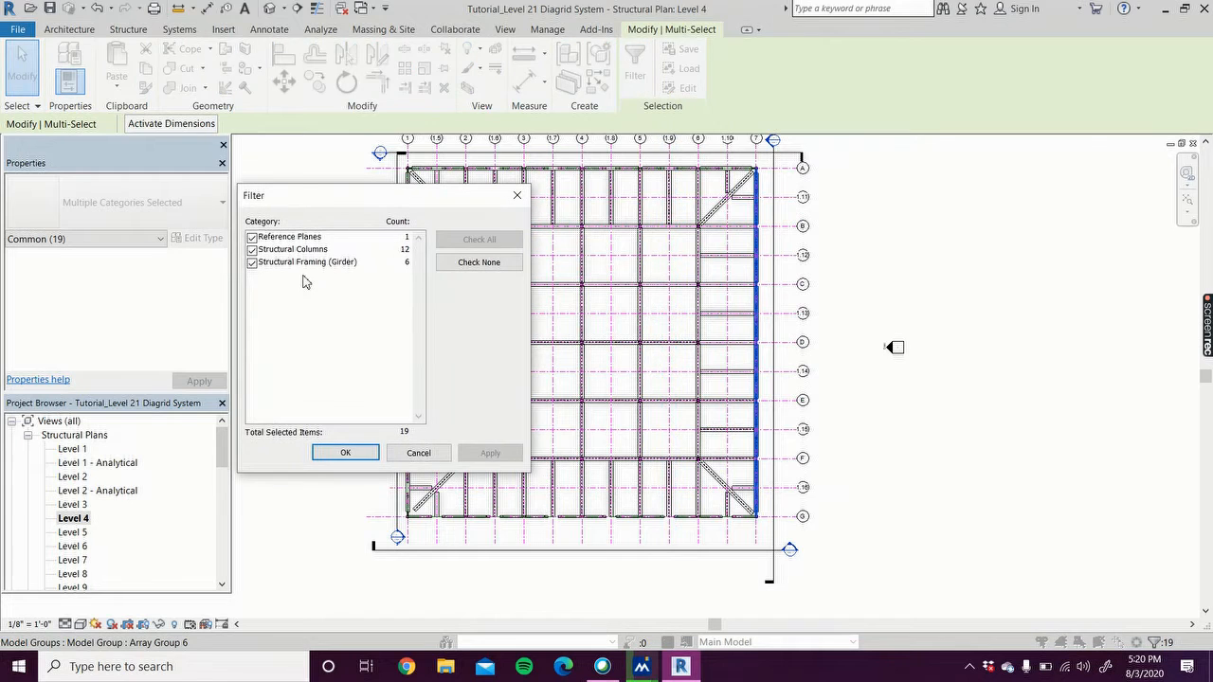
{"action": "left_click", "coordinate": [253, 238]}
{"action": "left_click", "coordinate": [253, 251]}
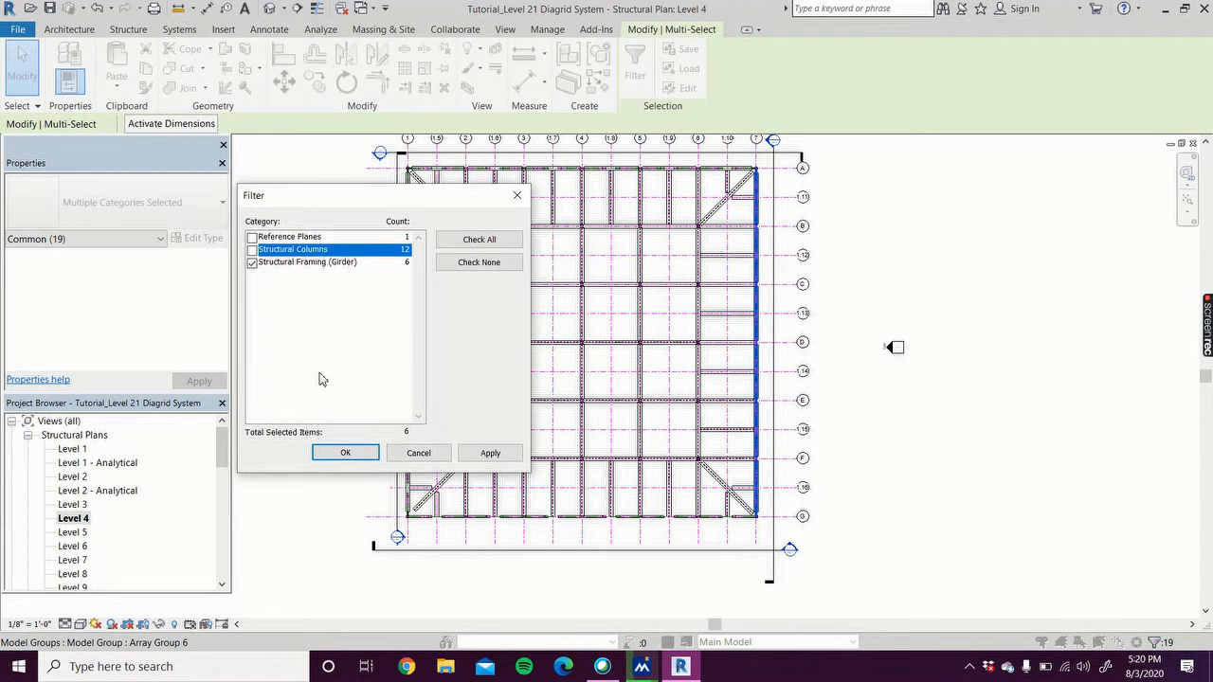
{"action": "left_click", "coordinate": [488, 453]}
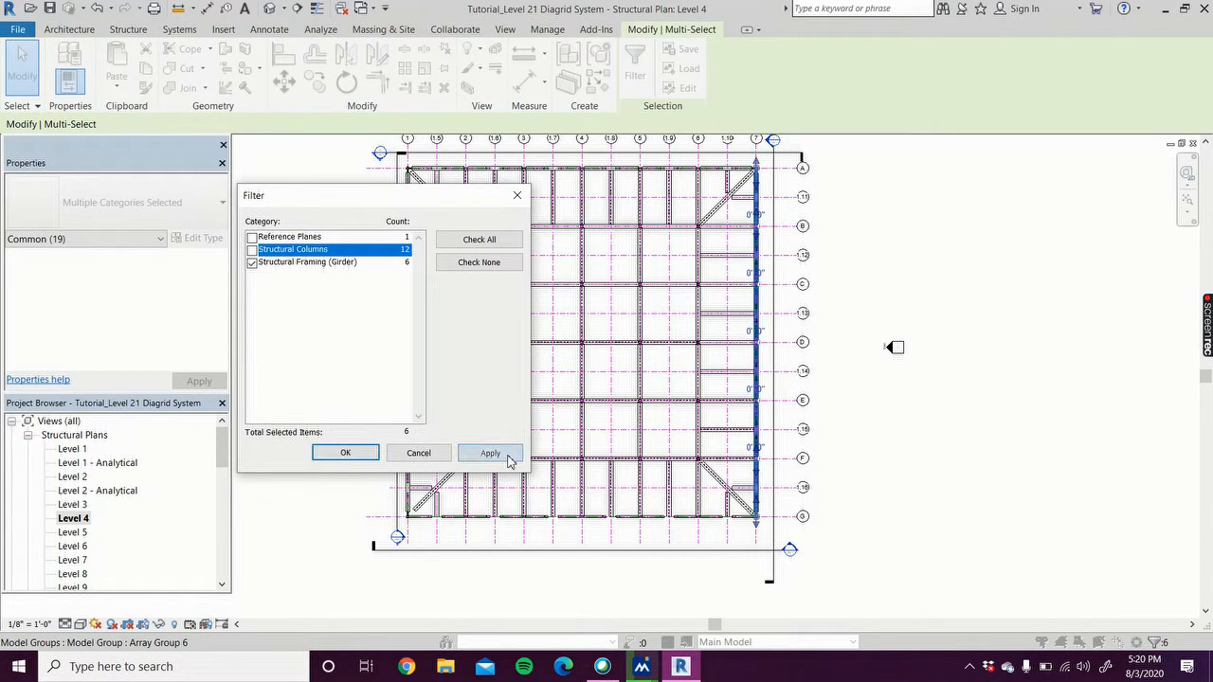
{"action": "left_click", "coordinate": [346, 453]}
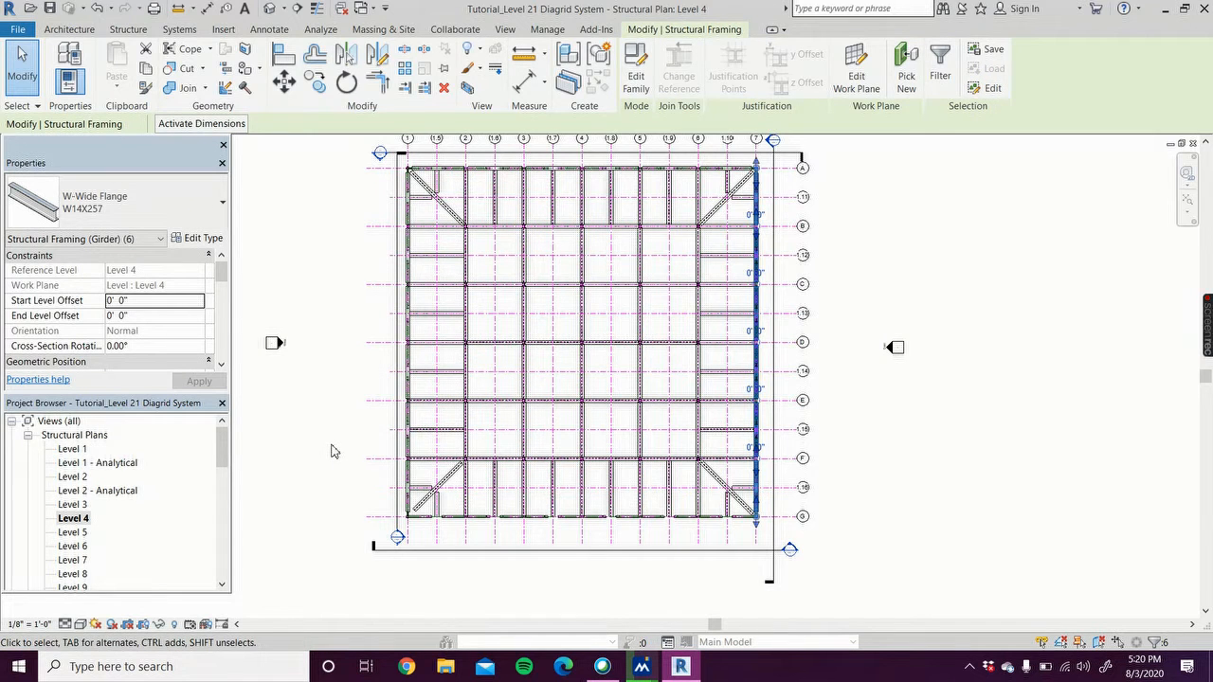
{"action": "key", "text": "Escape"}
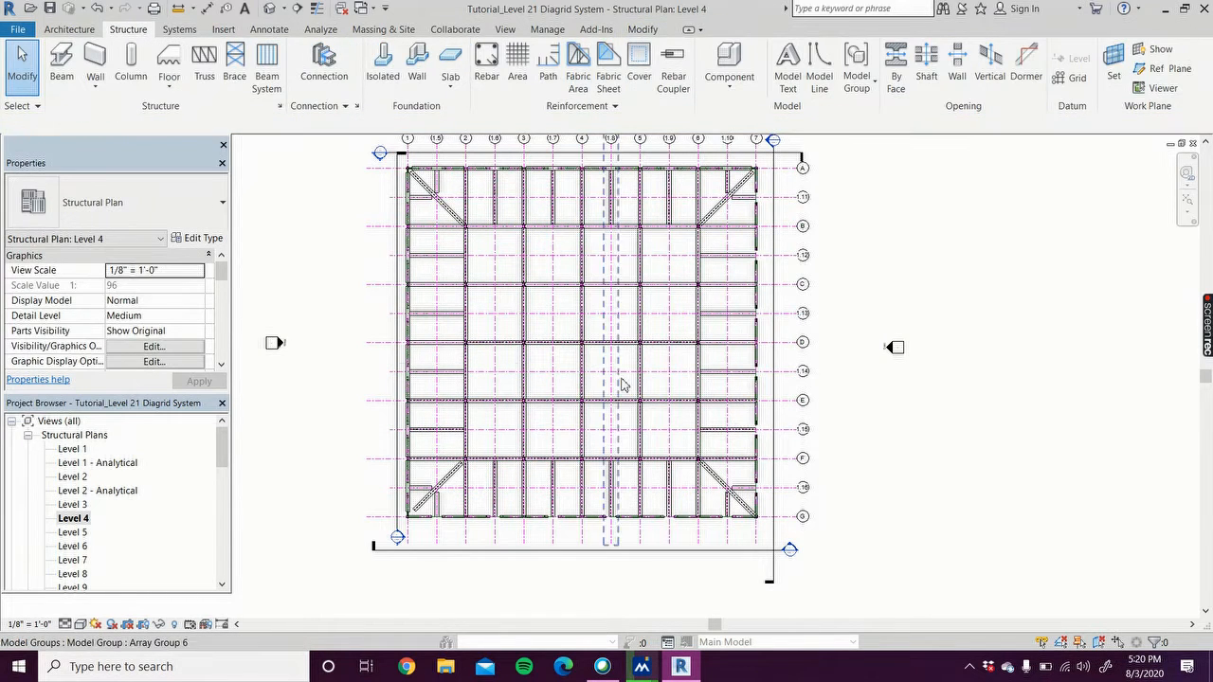
Delete all perimeter girders along grid A, keeping only Structural Framing (Girder) in the selection filter.
{"action": "left_click_drag", "start_coordinate": [381, 183], "coordinate": [777, 169]}
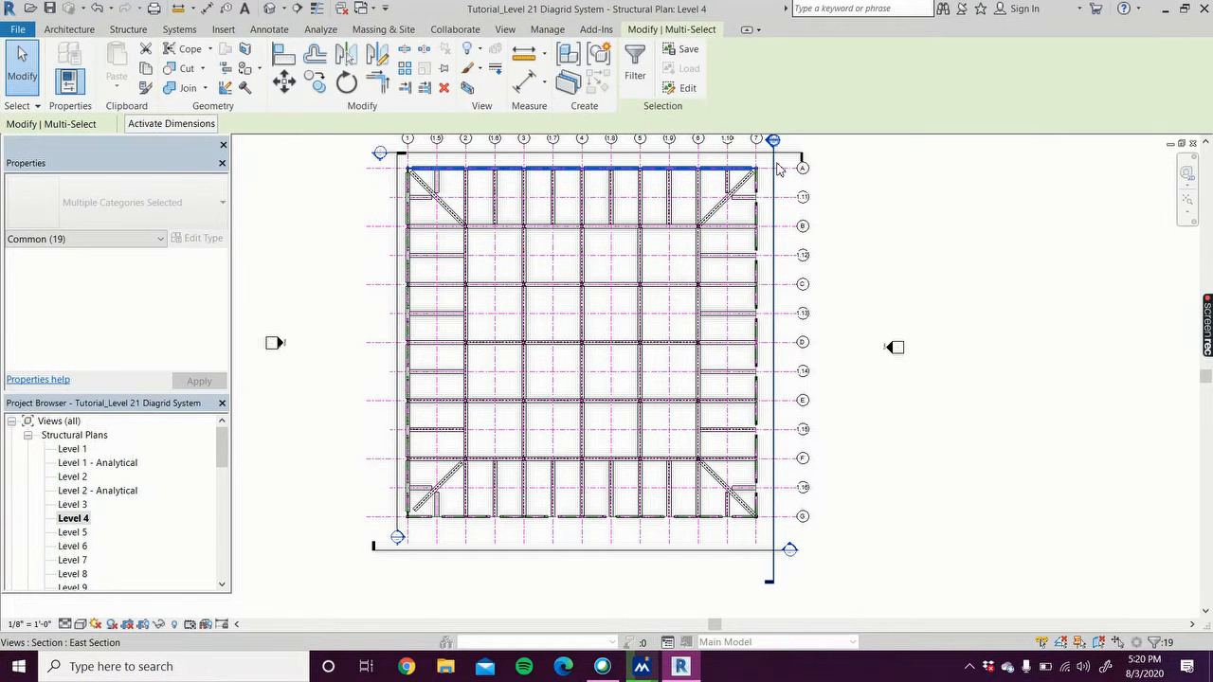
{"action": "left_click", "coordinate": [635, 61]}
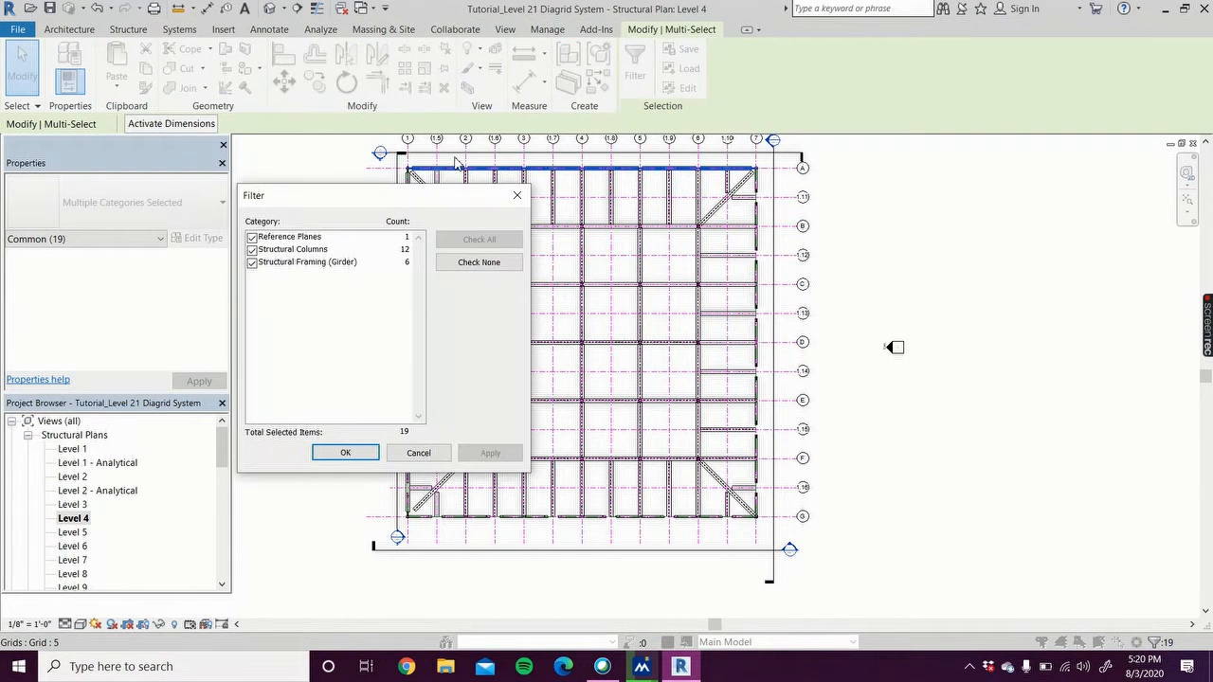
{"action": "left_click", "coordinate": [252, 237]}
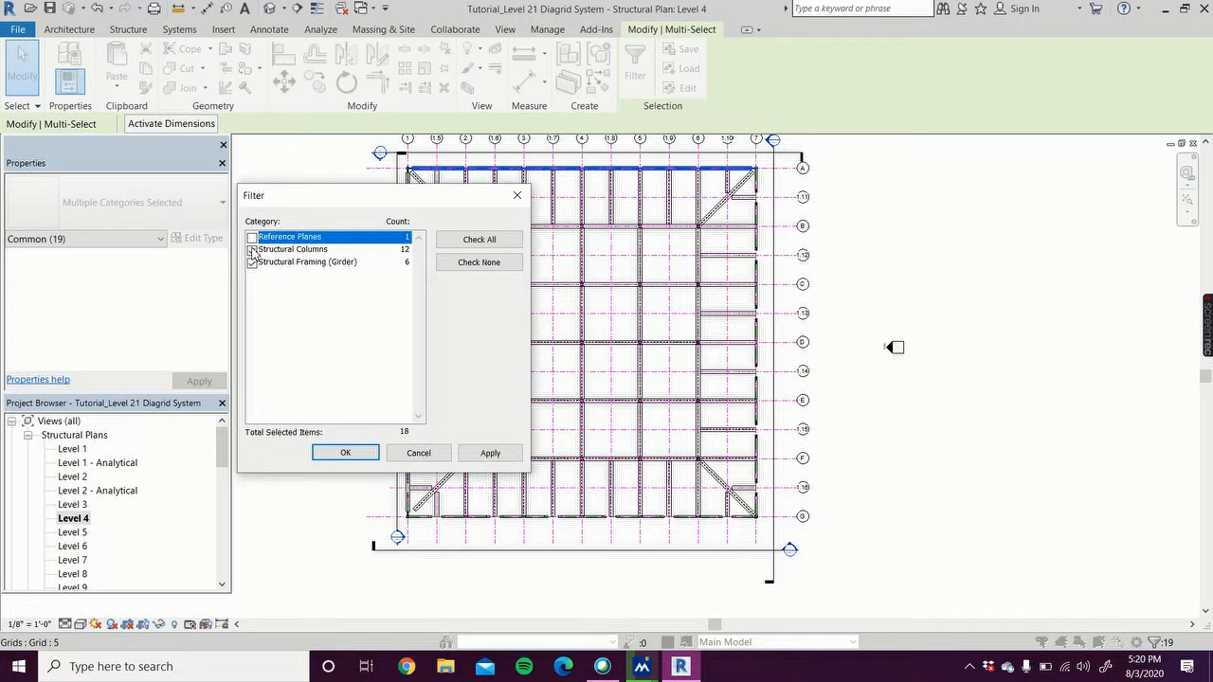
{"action": "left_click", "coordinate": [252, 249]}
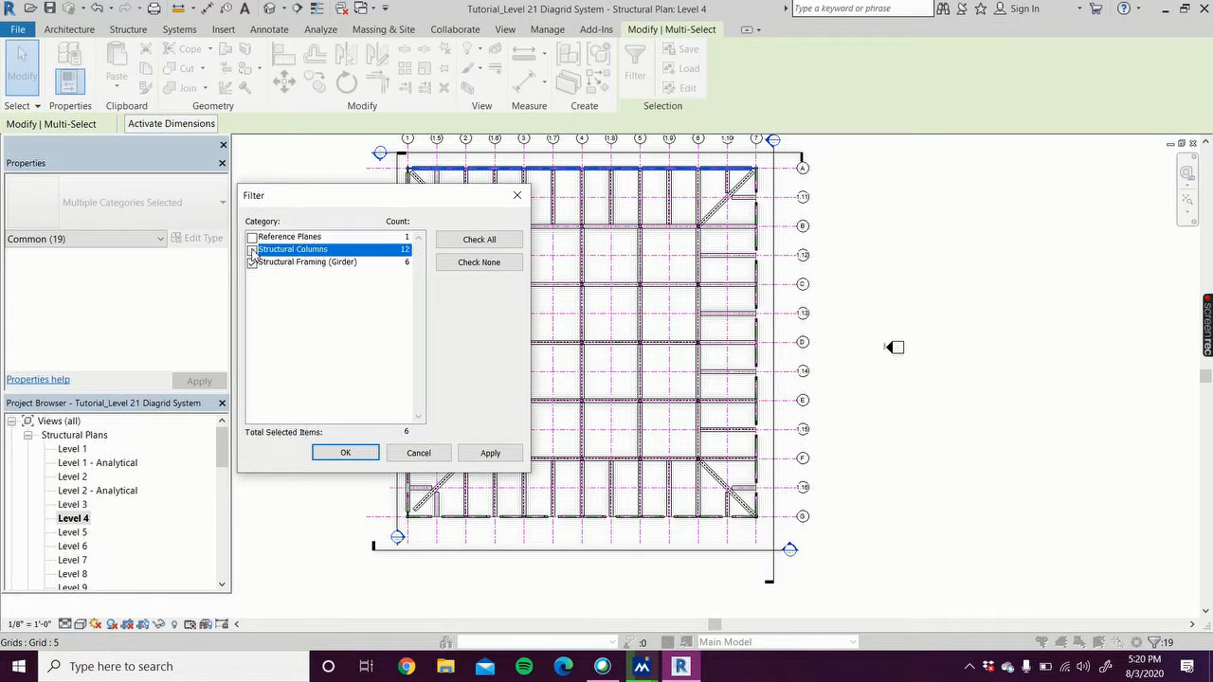
{"action": "left_click", "coordinate": [490, 453]}
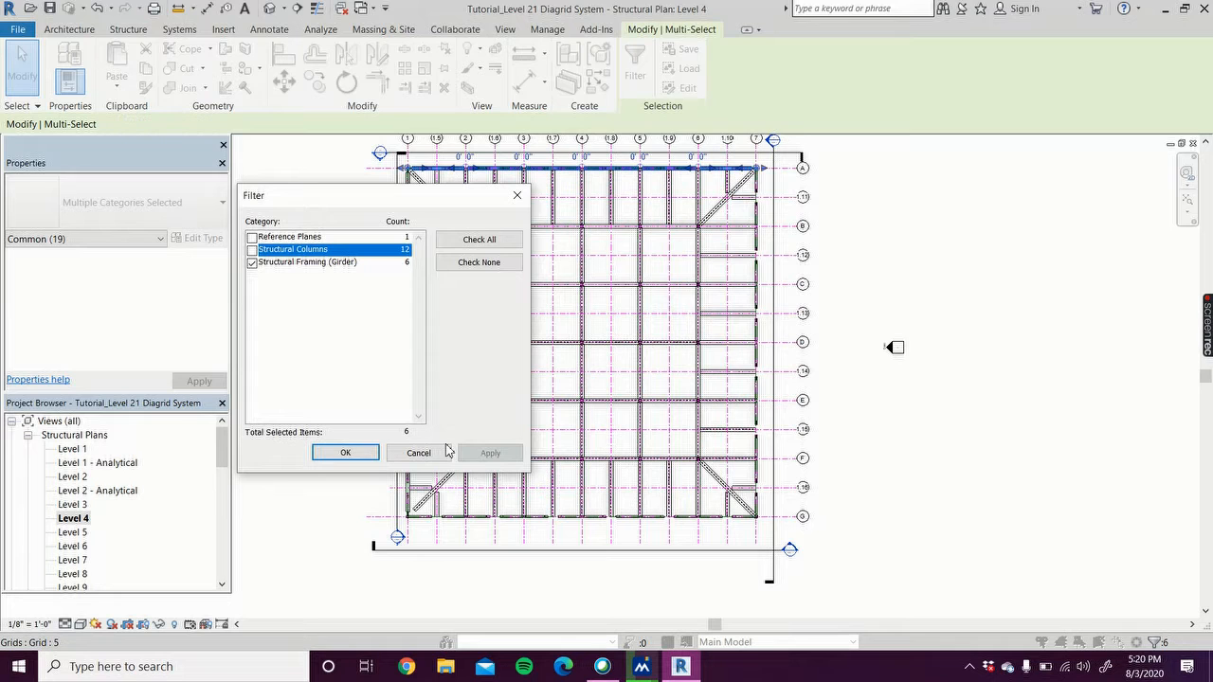
{"action": "left_click", "coordinate": [343, 453]}
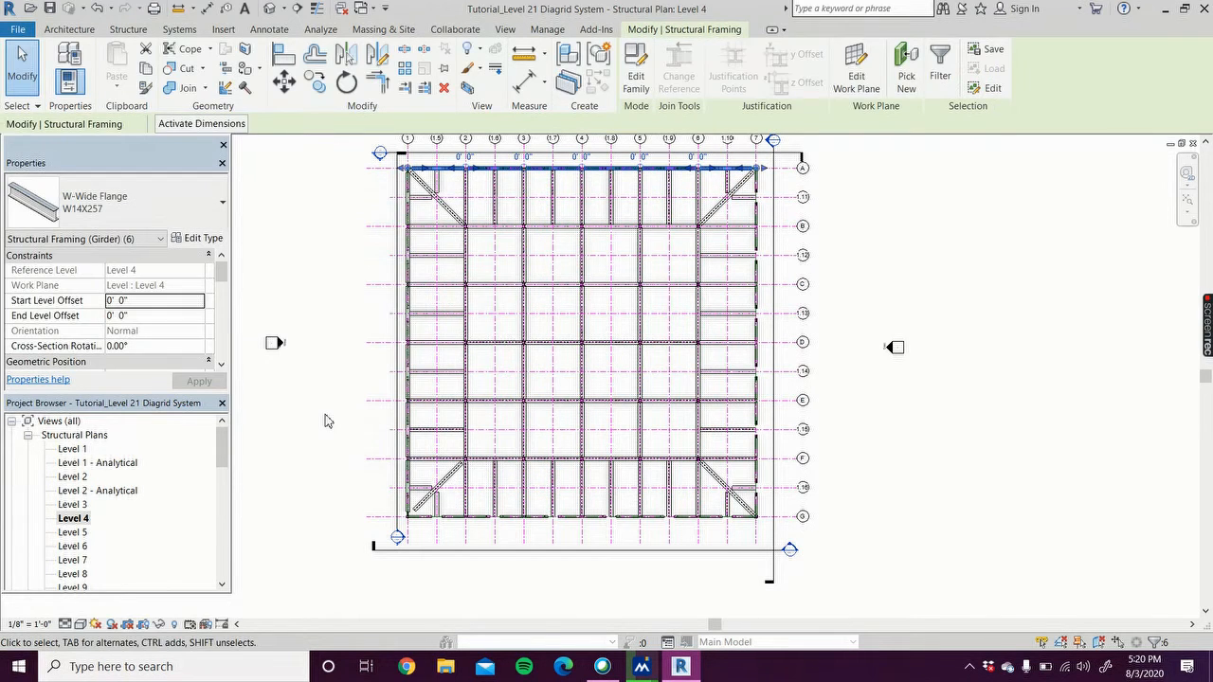
{"action": "key", "text": "Escape"}
Delete all perimeter girders along grid 1, leaving the reference plane and structural columns out of the filtered selection.
{"action": "left_click_drag", "start_coordinate": [387, 536], "coordinate": [429, 154]}
{"action": "left_click", "coordinate": [635, 69]}
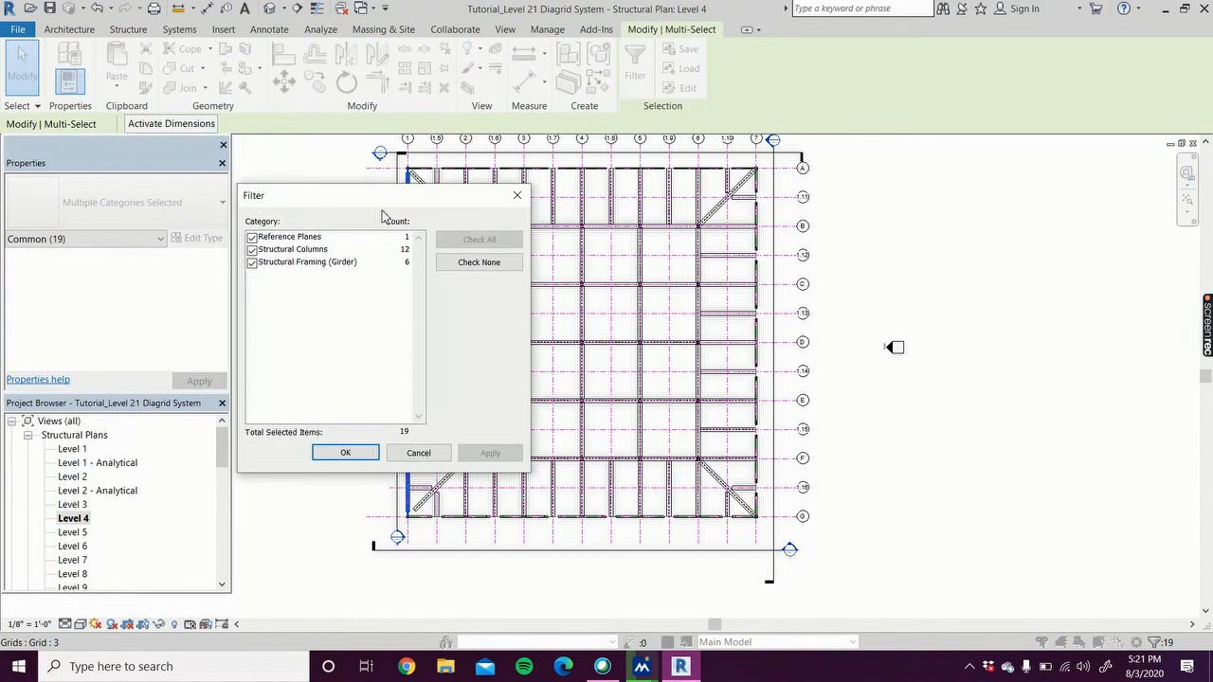
{"action": "left_click", "coordinate": [252, 237]}
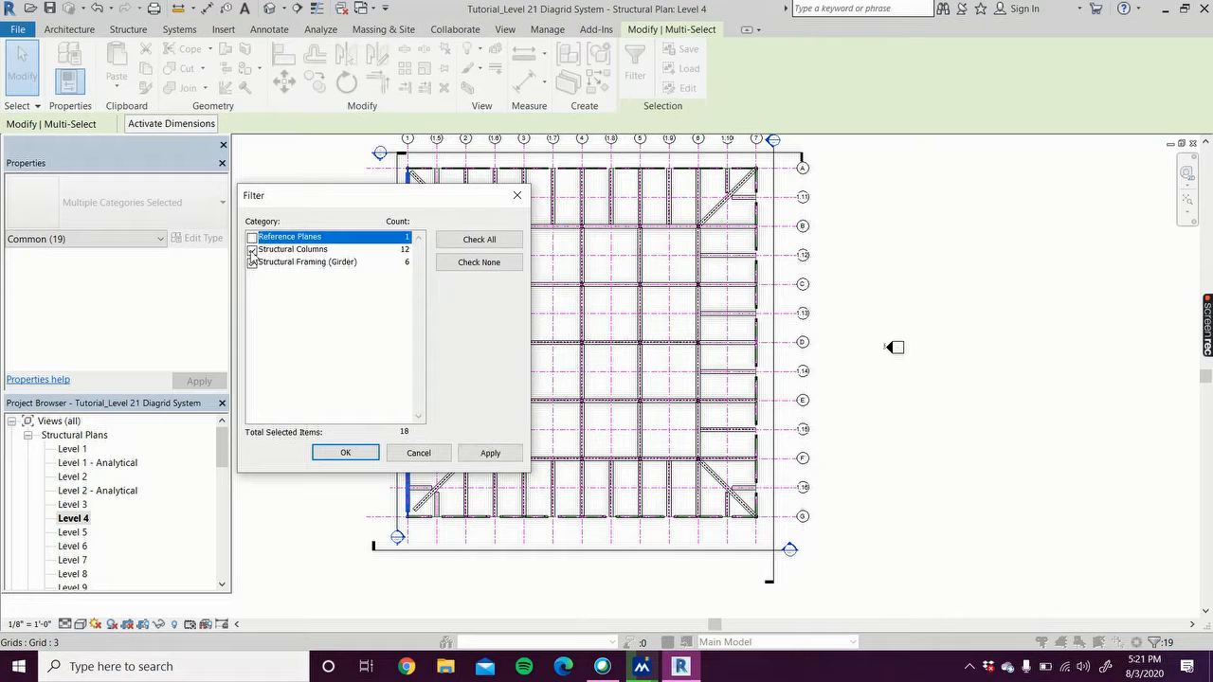
{"action": "left_click", "coordinate": [253, 250]}
{"action": "left_click", "coordinate": [510, 456]}
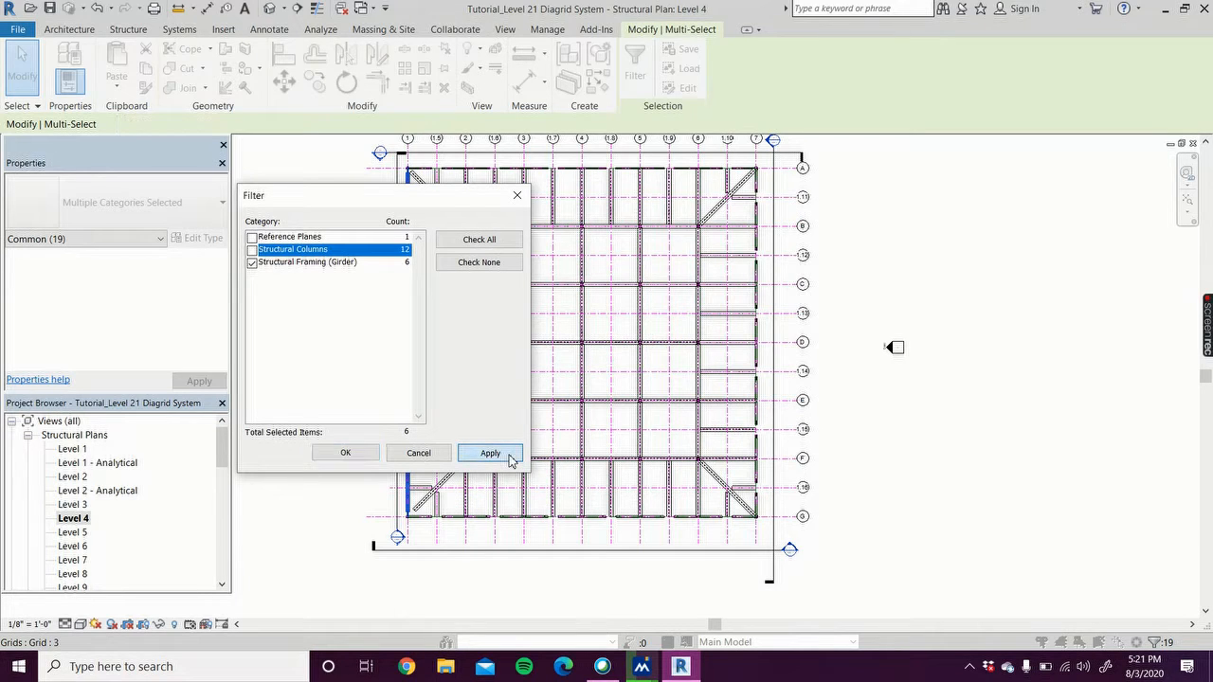
{"action": "left_click", "coordinate": [343, 454]}
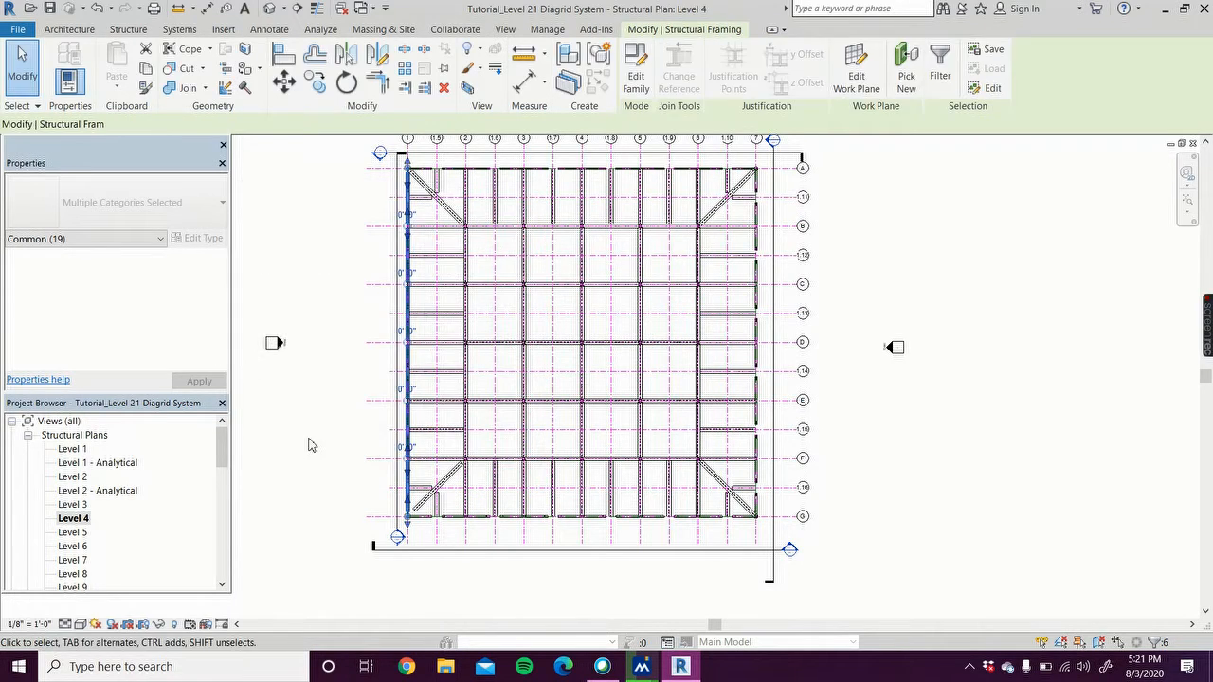
{"action": "left_click", "coordinate": [309, 446]}
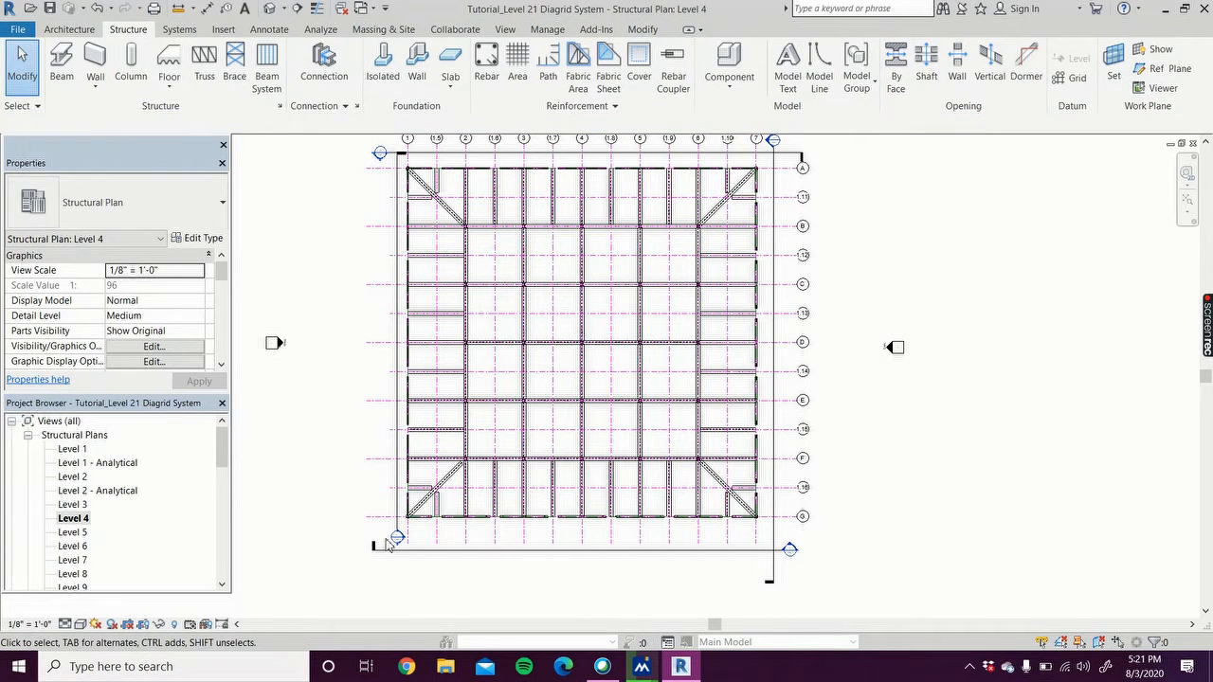
Place a 5' long W14X176 beam on grid G across grid 1.5, starting 2'-6" before that grid at the W14X30 column.
{"action": "scroll", "coordinate": [450, 541], "scroll_direction": "up", "scroll_amount": 5}
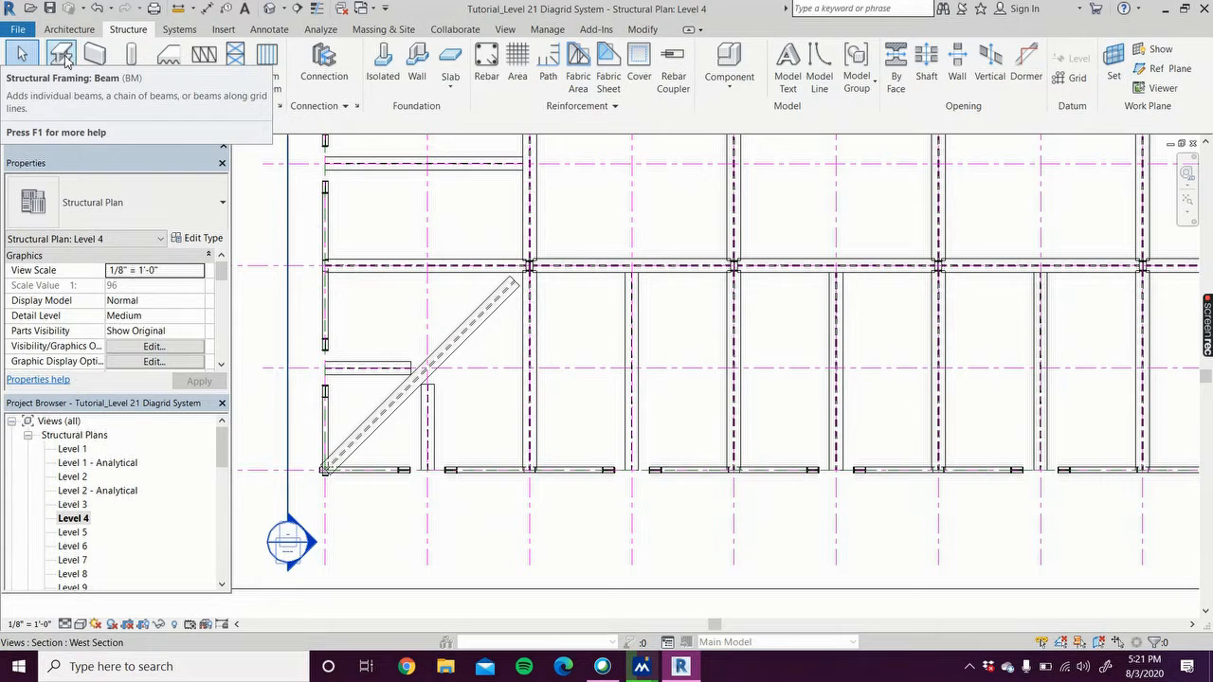
{"action": "left_click", "coordinate": [60, 57]}
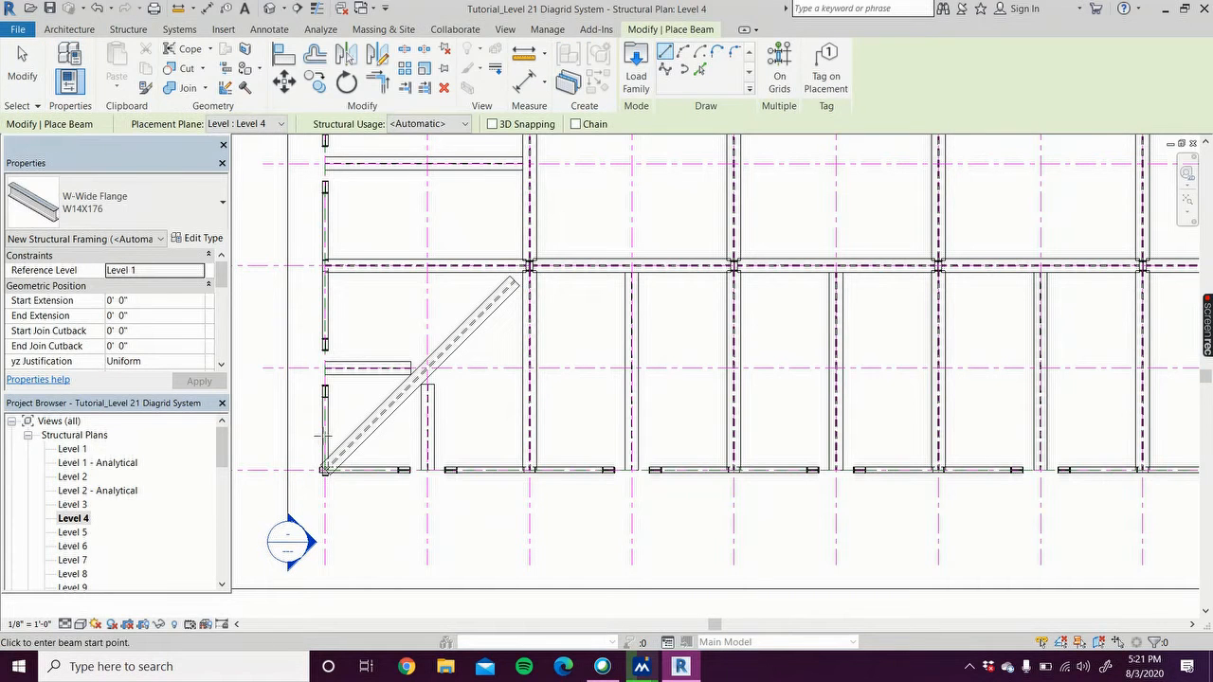
{"action": "scroll", "coordinate": [390, 464], "scroll_direction": "up", "scroll_amount": 4}
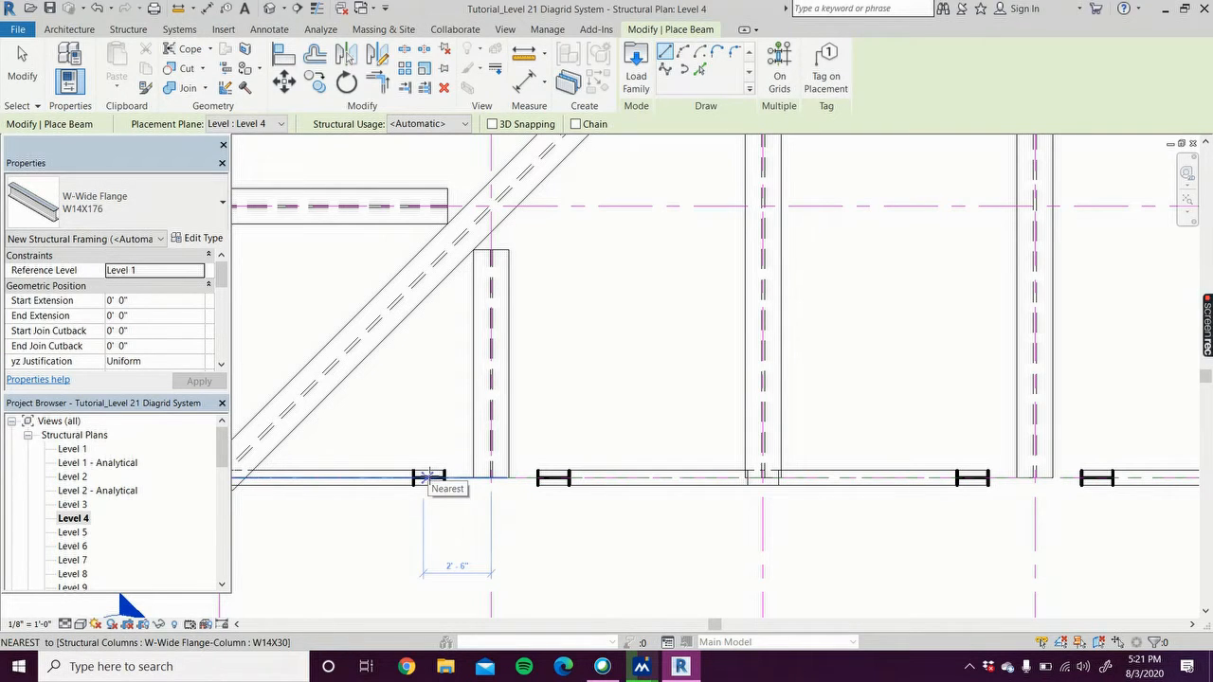
{"action": "left_click", "coordinate": [427, 477]}
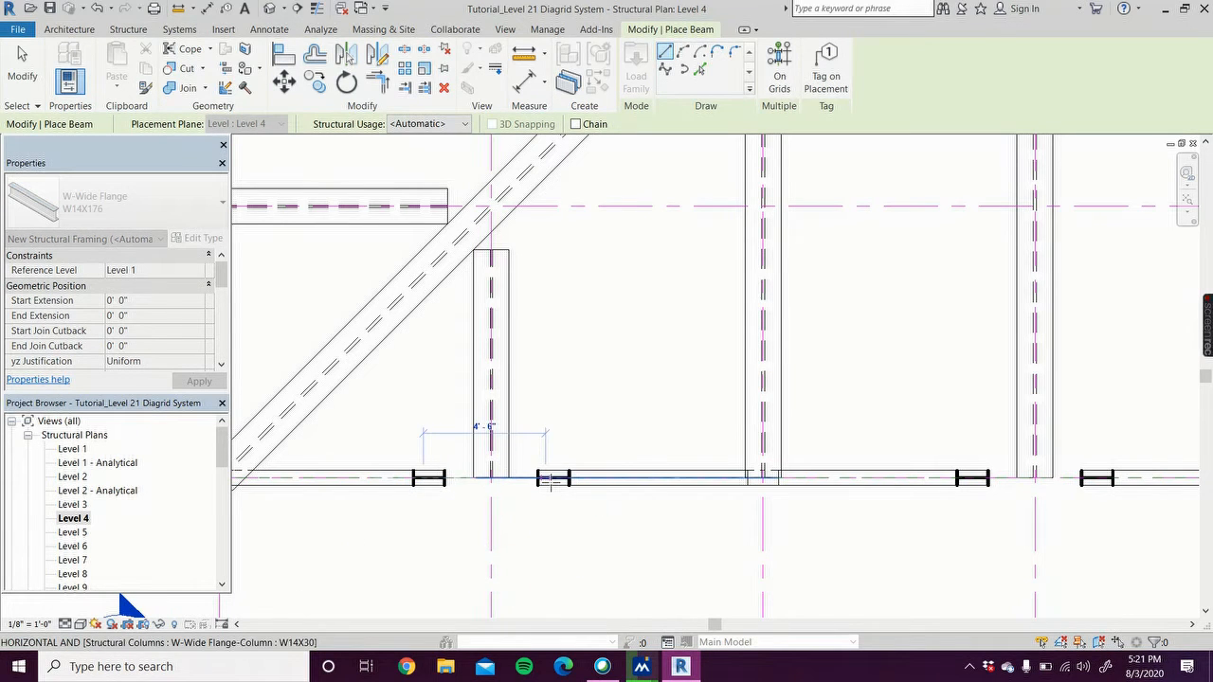
{"action": "type", "text": "5'"}
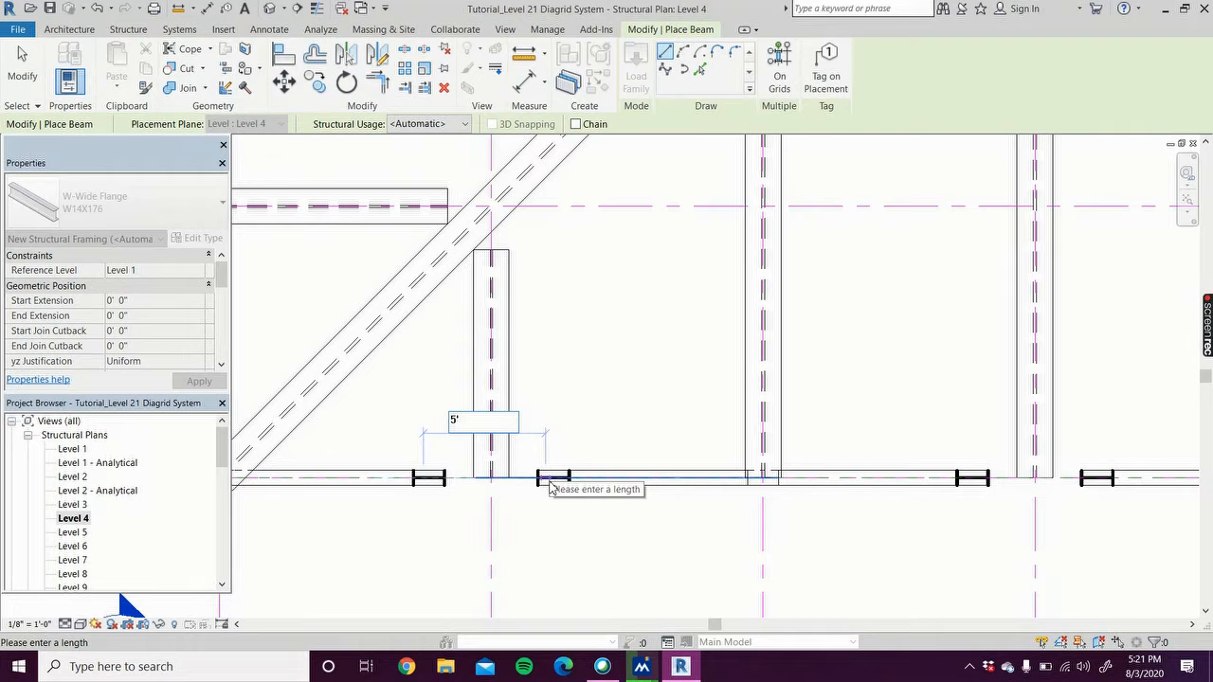
{"action": "key", "text": "Return"}
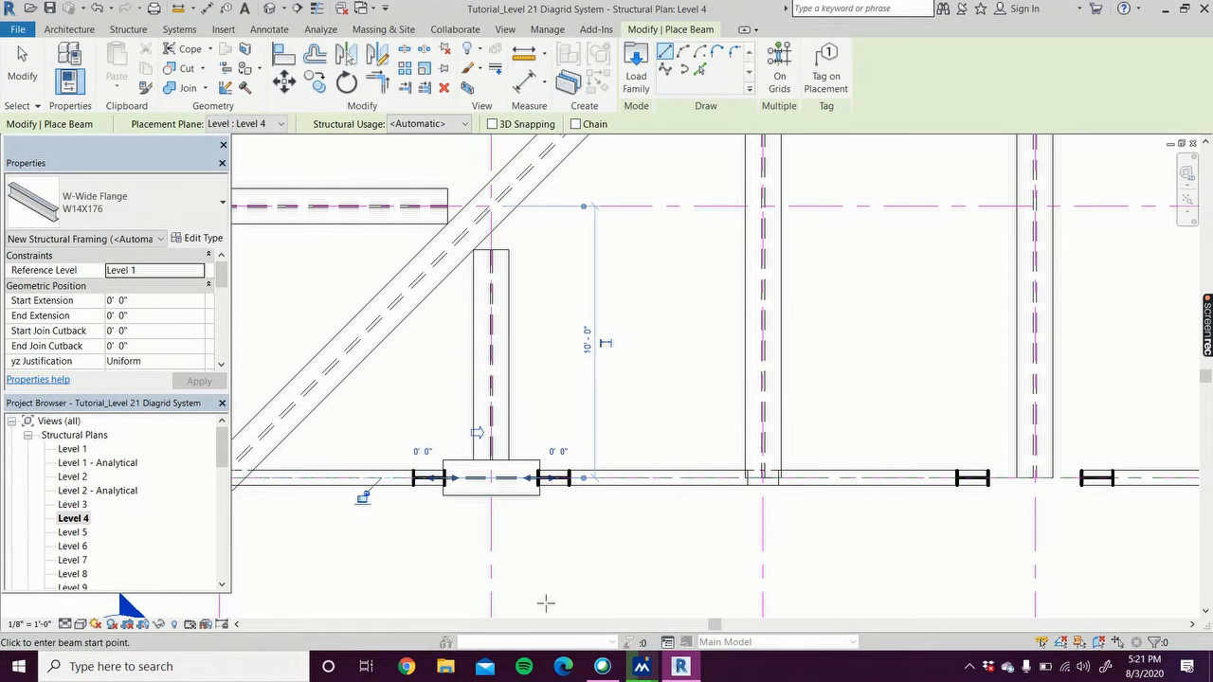
Place a 15' long W14X176 beam on grid G across grid 2, spanning between the W14X30 columns.
{"action": "scroll", "coordinate": [548, 603], "scroll_direction": "down", "scroll_amount": 2}
{"action": "scroll", "coordinate": [548, 603], "scroll_direction": "down", "scroll_amount": 1}
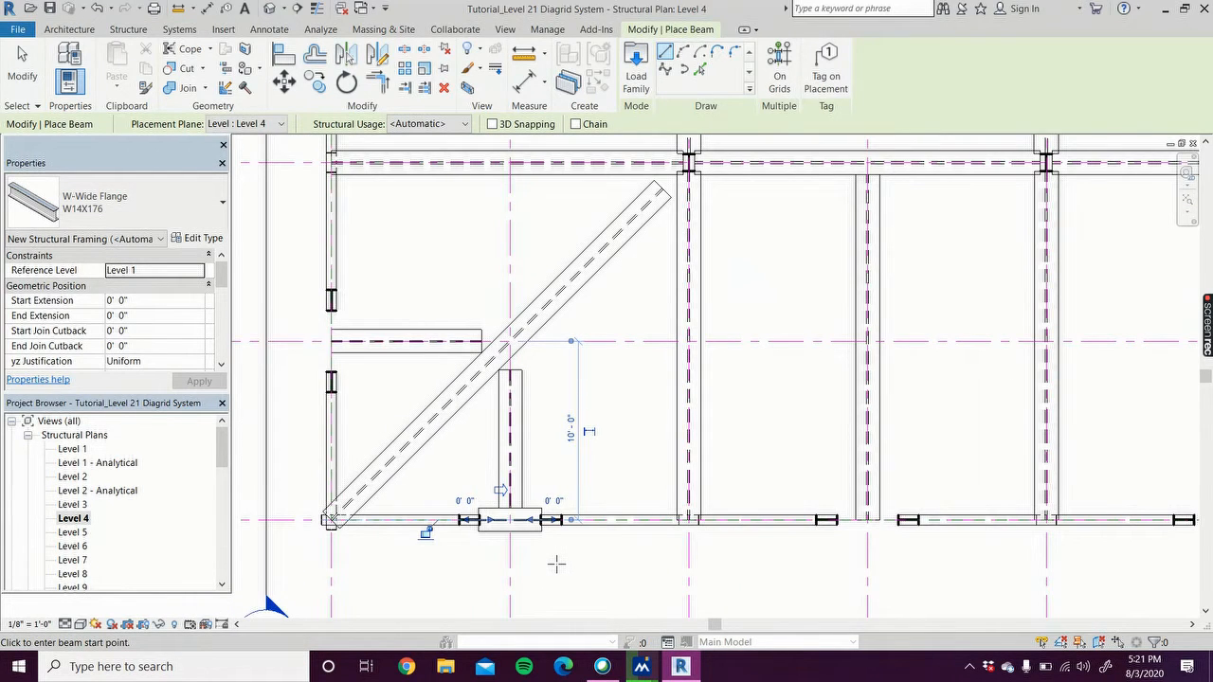
{"action": "scroll", "coordinate": [556, 564], "scroll_direction": "up", "scroll_amount": 4}
{"action": "scroll", "coordinate": [556, 564], "scroll_direction": "up", "scroll_amount": 2}
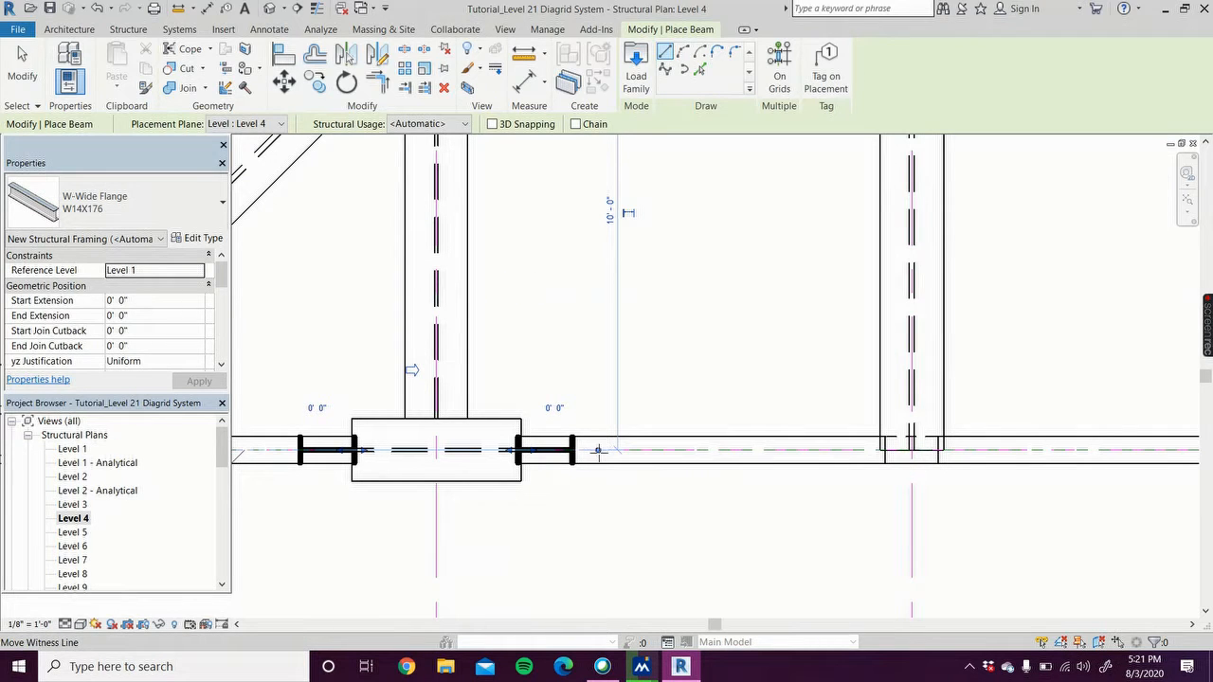
{"action": "scroll", "coordinate": [925, 463], "scroll_direction": "down", "scroll_amount": 1}
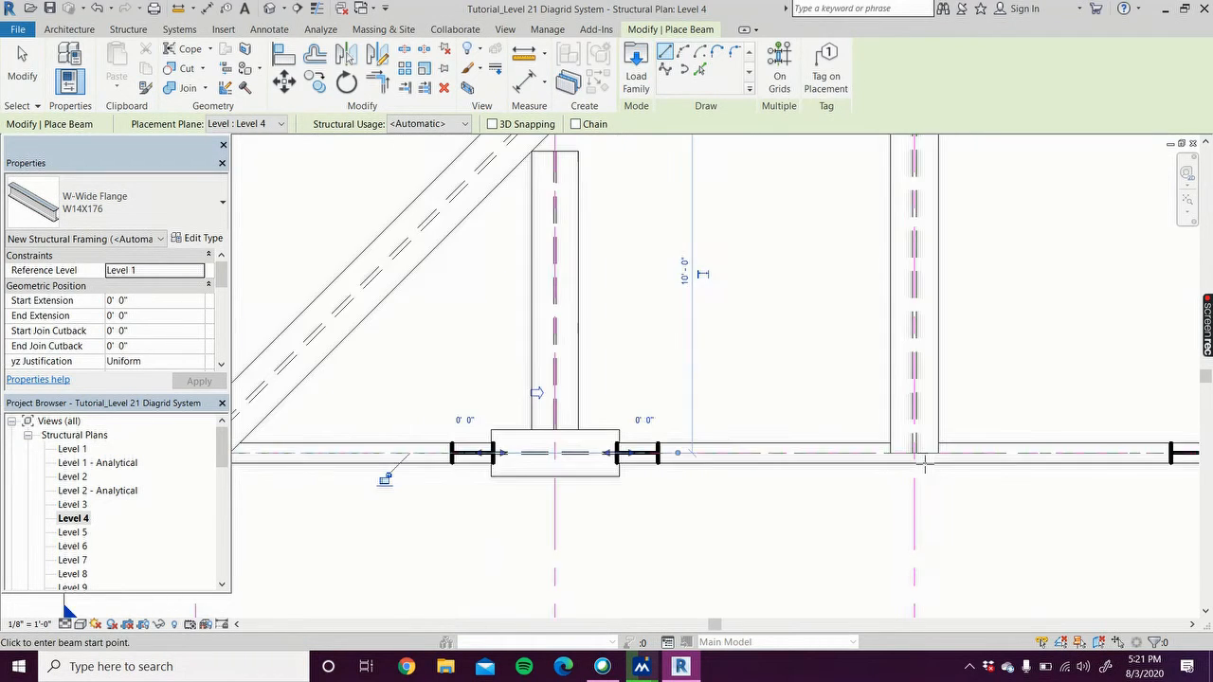
{"action": "scroll", "coordinate": [925, 463], "scroll_direction": "down", "scroll_amount": 2}
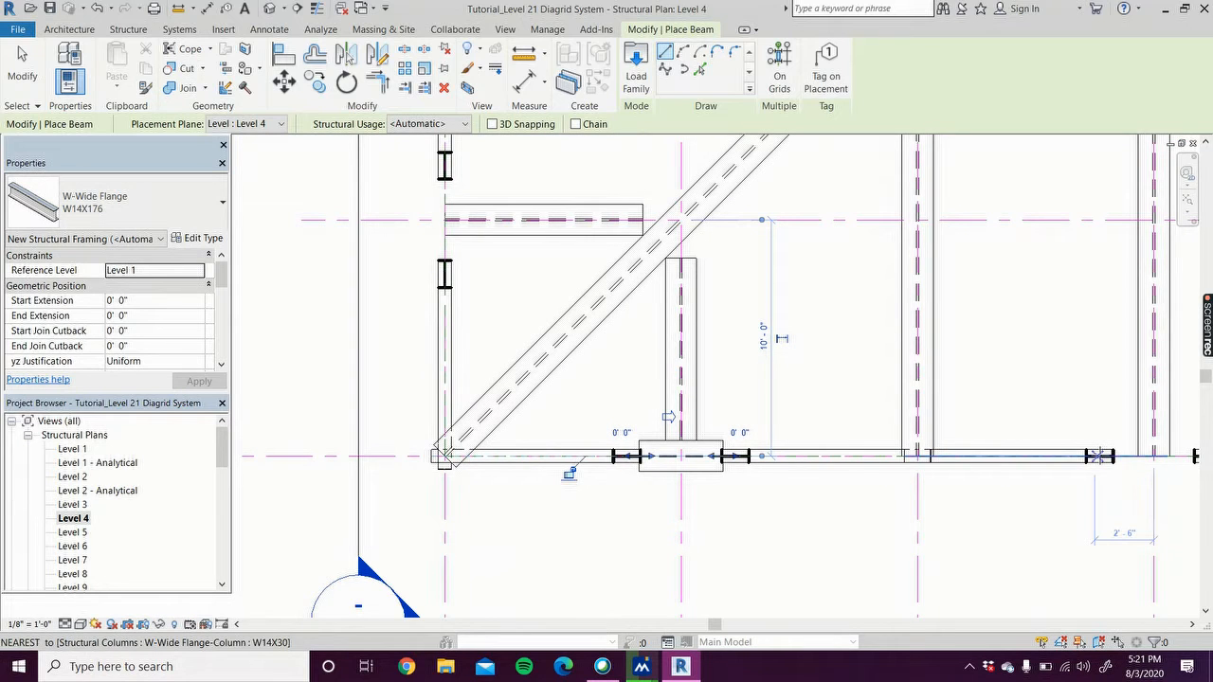
{"action": "left_click", "coordinate": [1099, 457]}
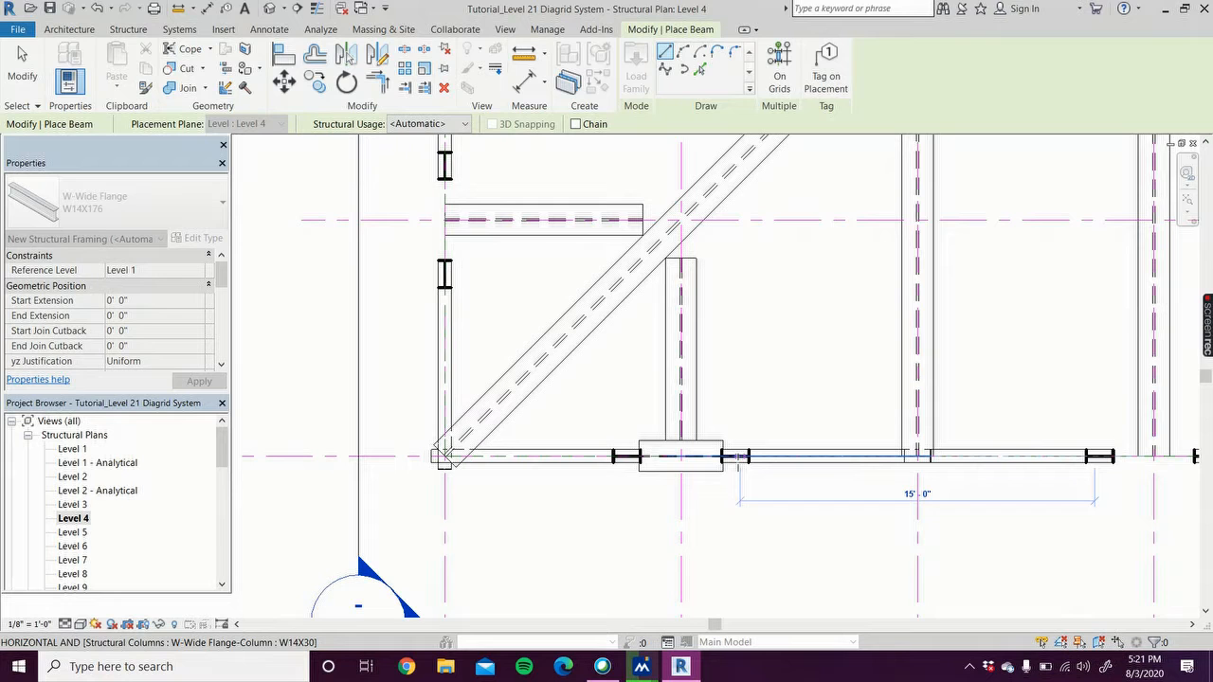
{"action": "left_click", "coordinate": [738, 456]}
{"action": "scroll", "coordinate": [756, 546], "scroll_direction": "down", "scroll_amount": 1}
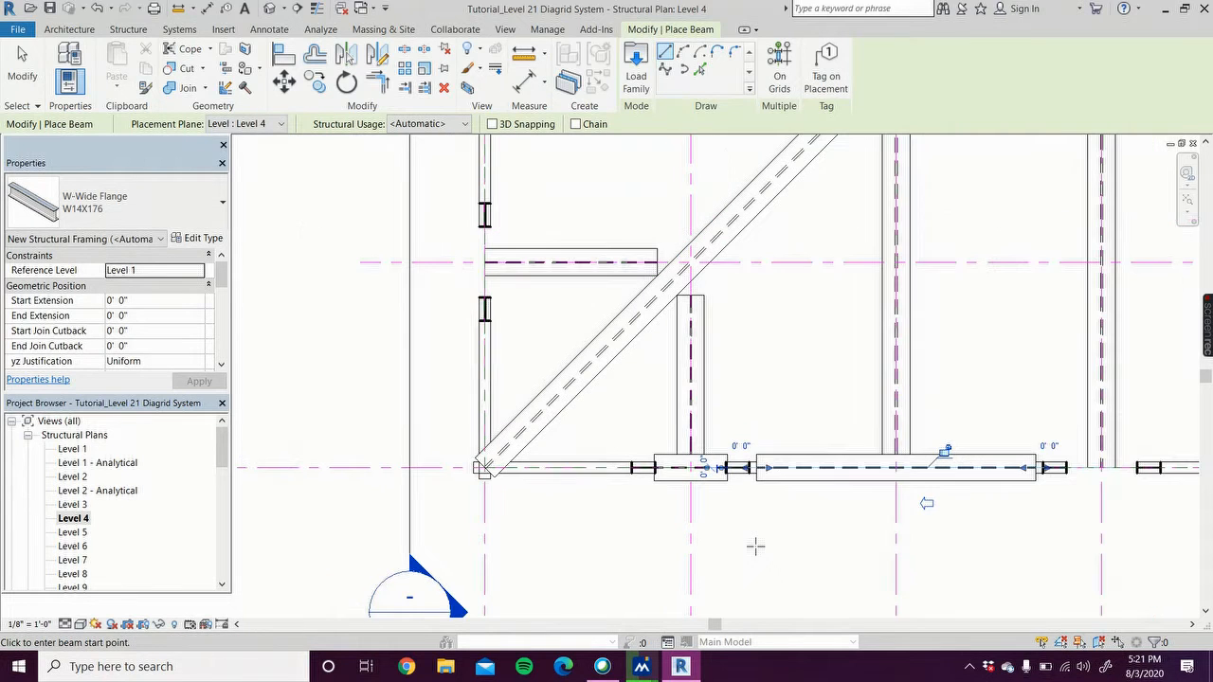
Place a W14X176 beam at 45° across the corner of grids 1 and G, joining the nearest W14X30 column on each grid.
{"action": "middle_click_drag", "start_coordinate": [756, 546], "coordinate": [748, 588]}
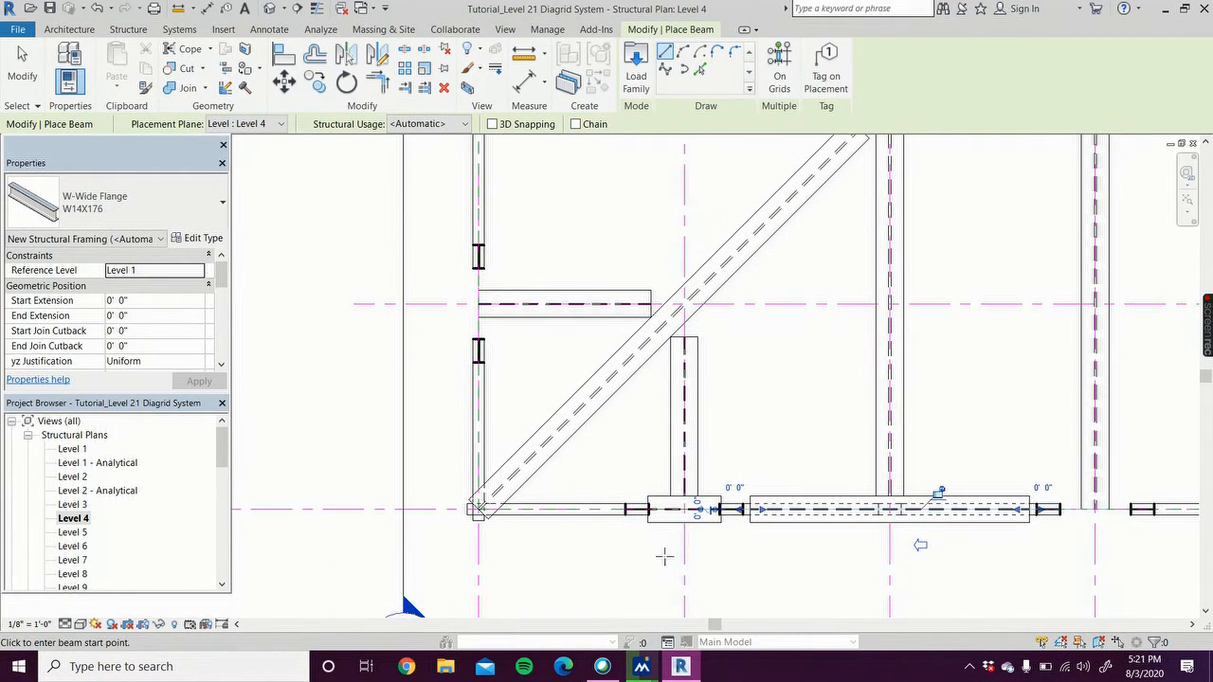
{"action": "left_click", "coordinate": [479, 355]}
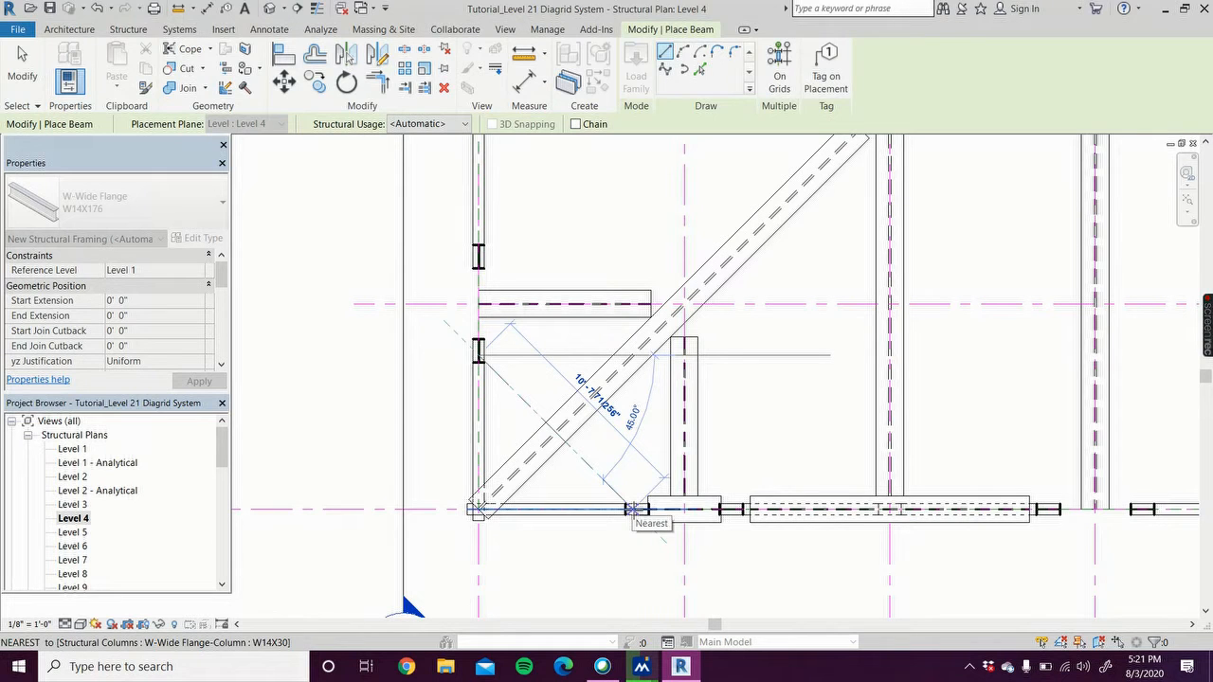
{"action": "left_click", "coordinate": [632, 512]}
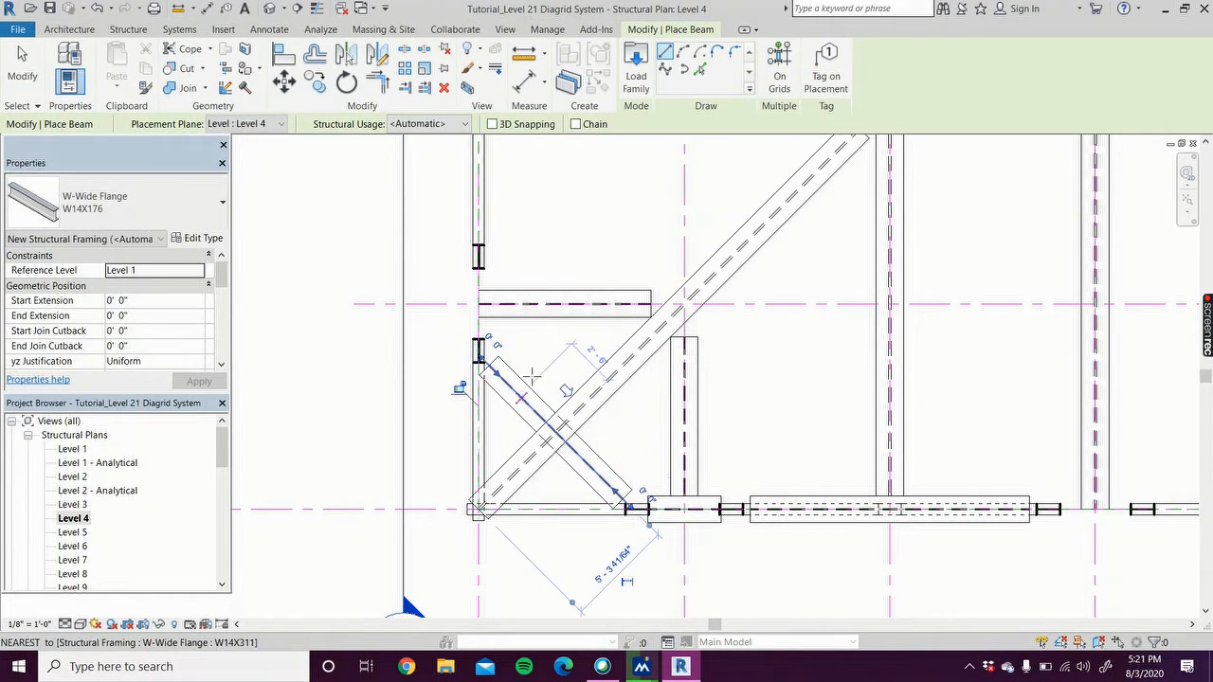
Place W14X176 beams on grid 1 between the W14X30 columns, one 5' long across grid 1.16 and one 15' long across grid F.
{"action": "left_click", "coordinate": [480, 256]}
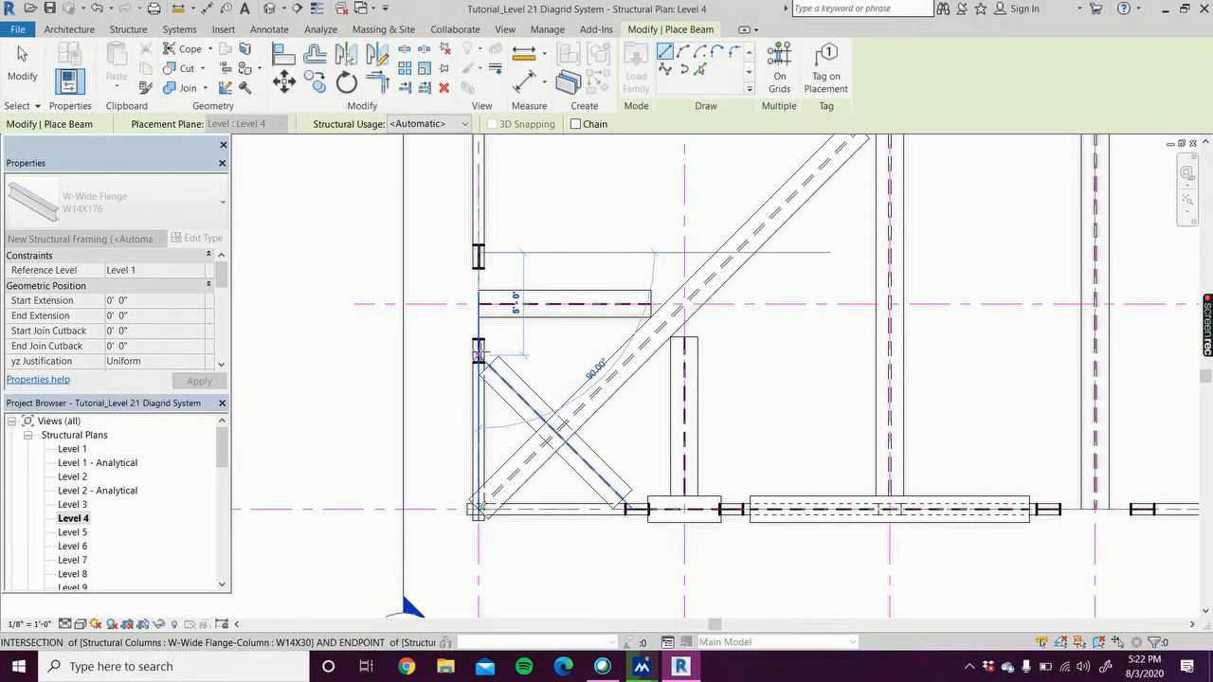
{"action": "left_click", "coordinate": [479, 353]}
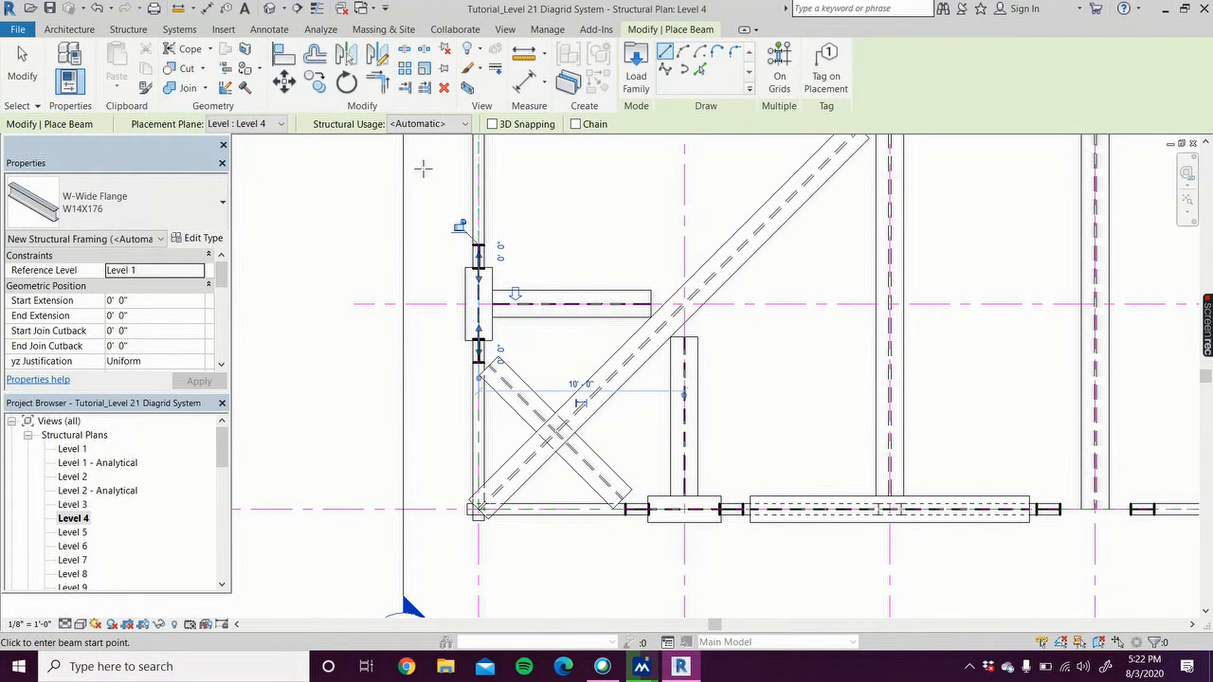
{"action": "middle_click_drag", "start_coordinate": [423, 167], "coordinate": [461, 463]}
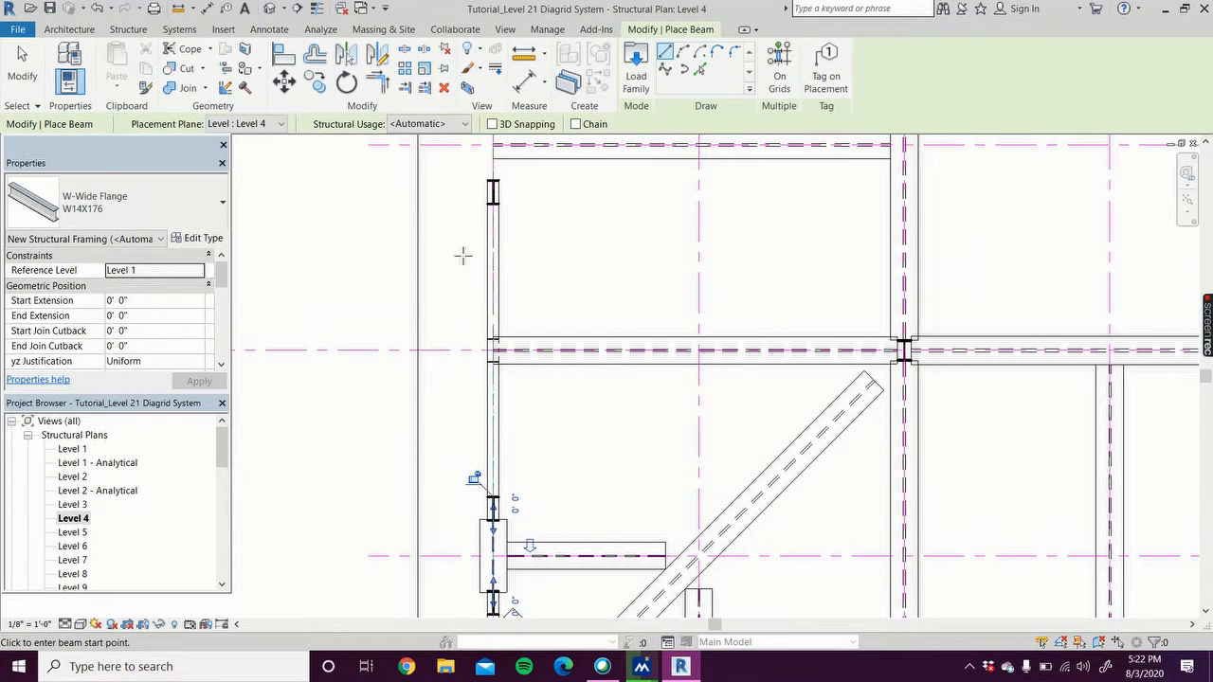
{"action": "left_click", "coordinate": [492, 197]}
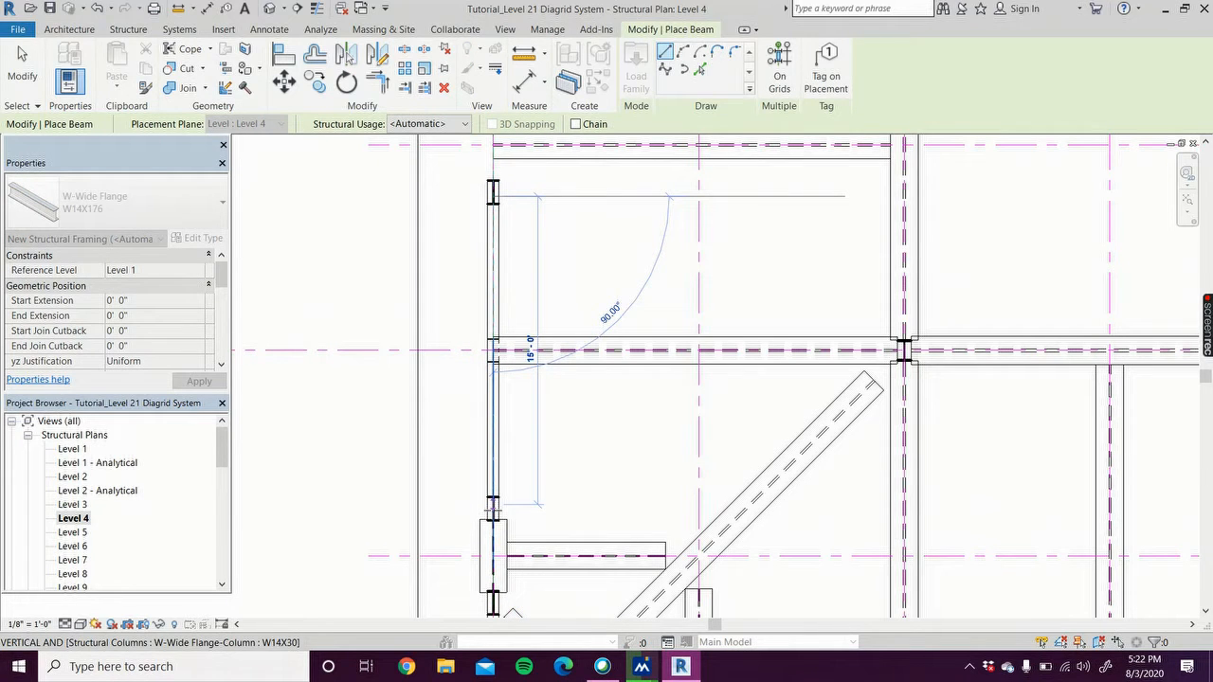
{"action": "left_click", "coordinate": [492, 507]}
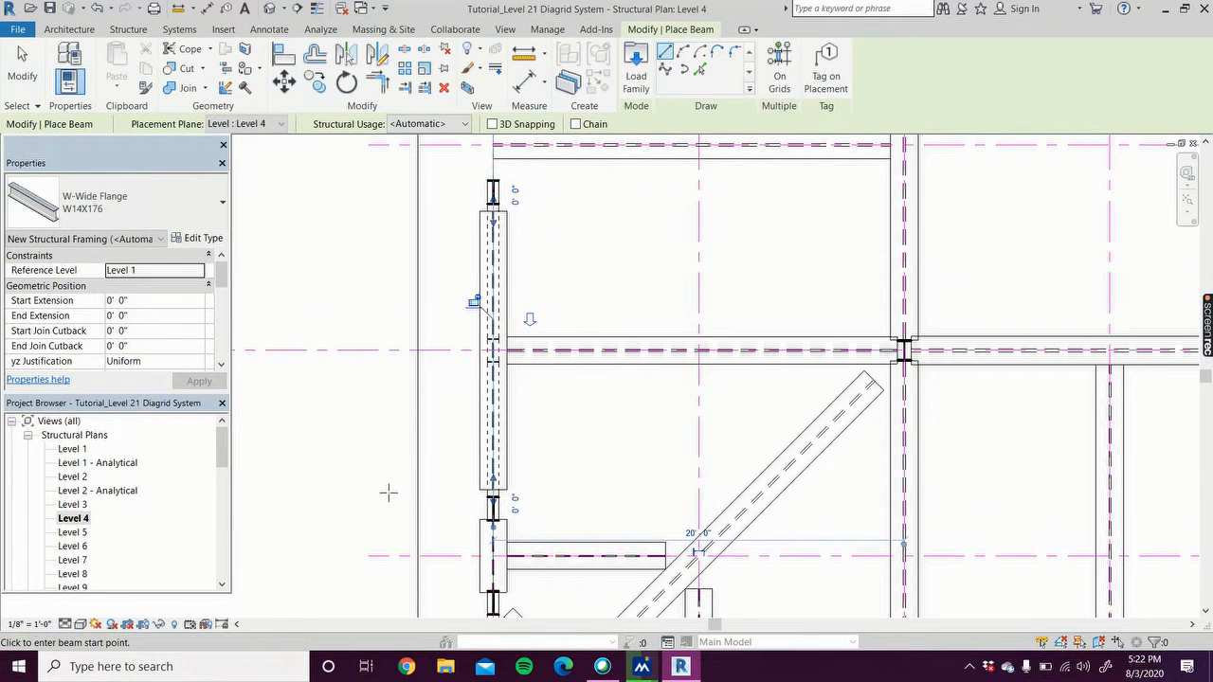
{"action": "left_click", "coordinate": [31, 76]}
Shorten the diagonal W14X311 girder at the corner of grids 1 and G so it ends at the 45° corner beam.
{"action": "scroll", "coordinate": [360, 468], "scroll_direction": "down", "scroll_amount": 5}
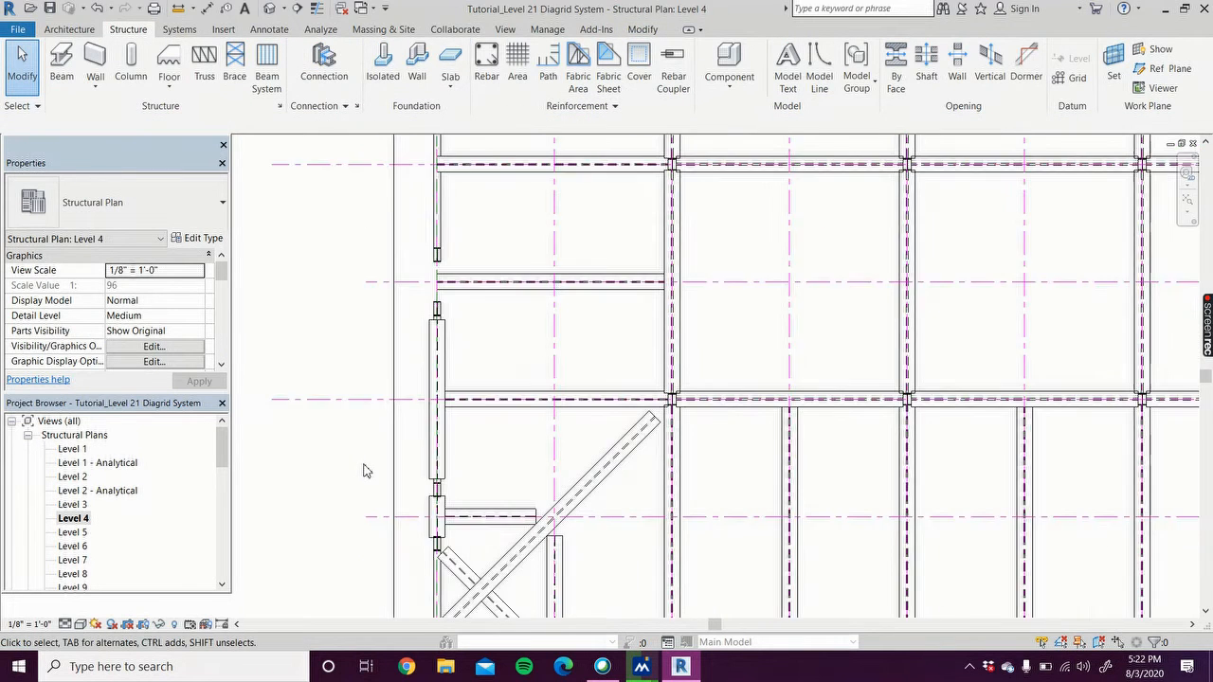
{"action": "middle_click_drag", "start_coordinate": [305, 318], "coordinate": [293, 312]}
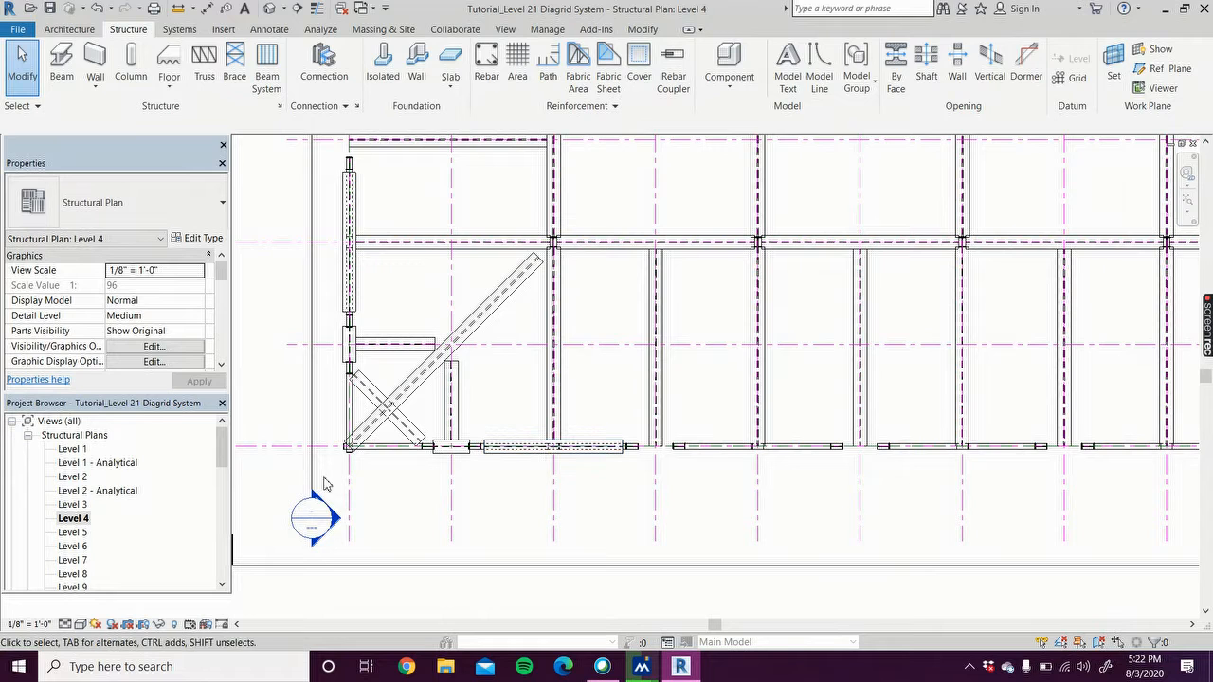
{"action": "scroll", "coordinate": [327, 483], "scroll_direction": "up", "scroll_amount": 2}
{"action": "left_click", "coordinate": [387, 414]}
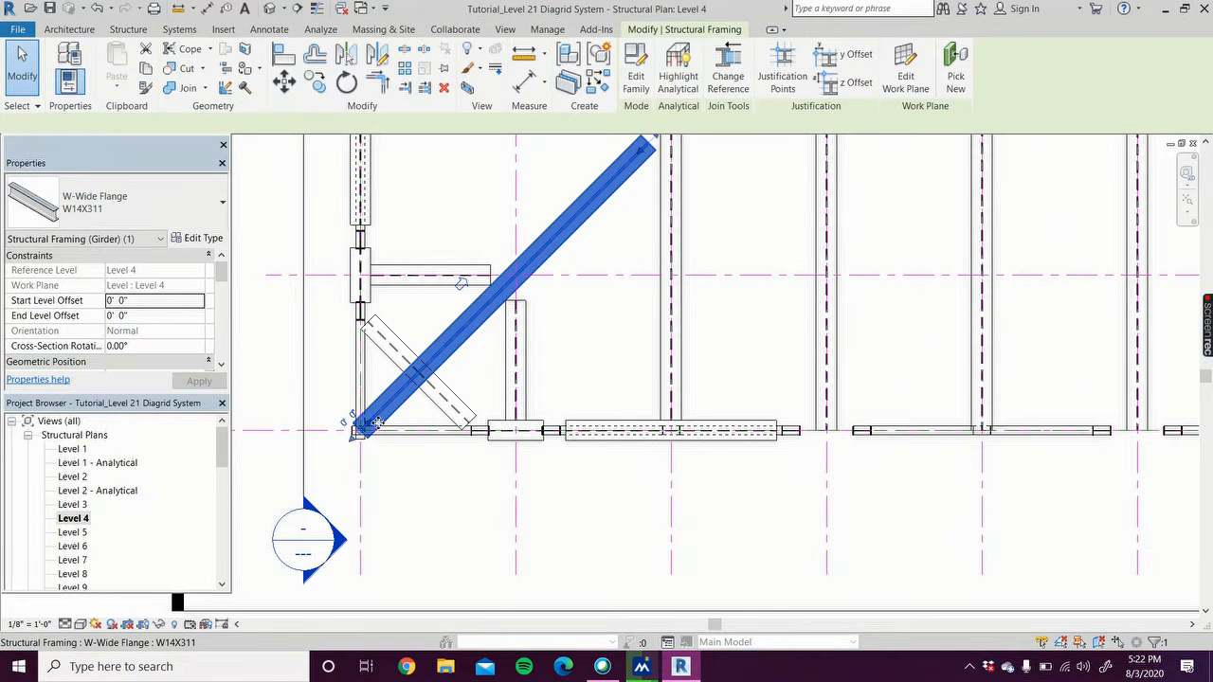
{"action": "left_click_drag", "start_coordinate": [357, 426], "coordinate": [419, 373]}
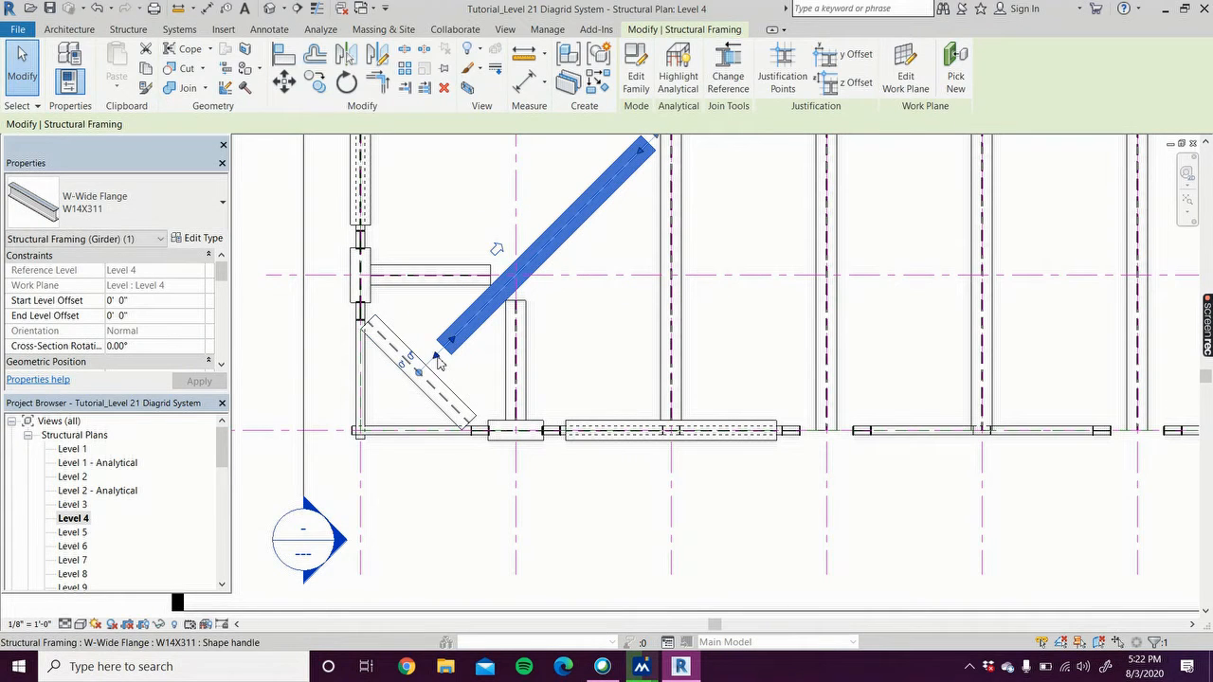
{"action": "left_click", "coordinate": [453, 510]}
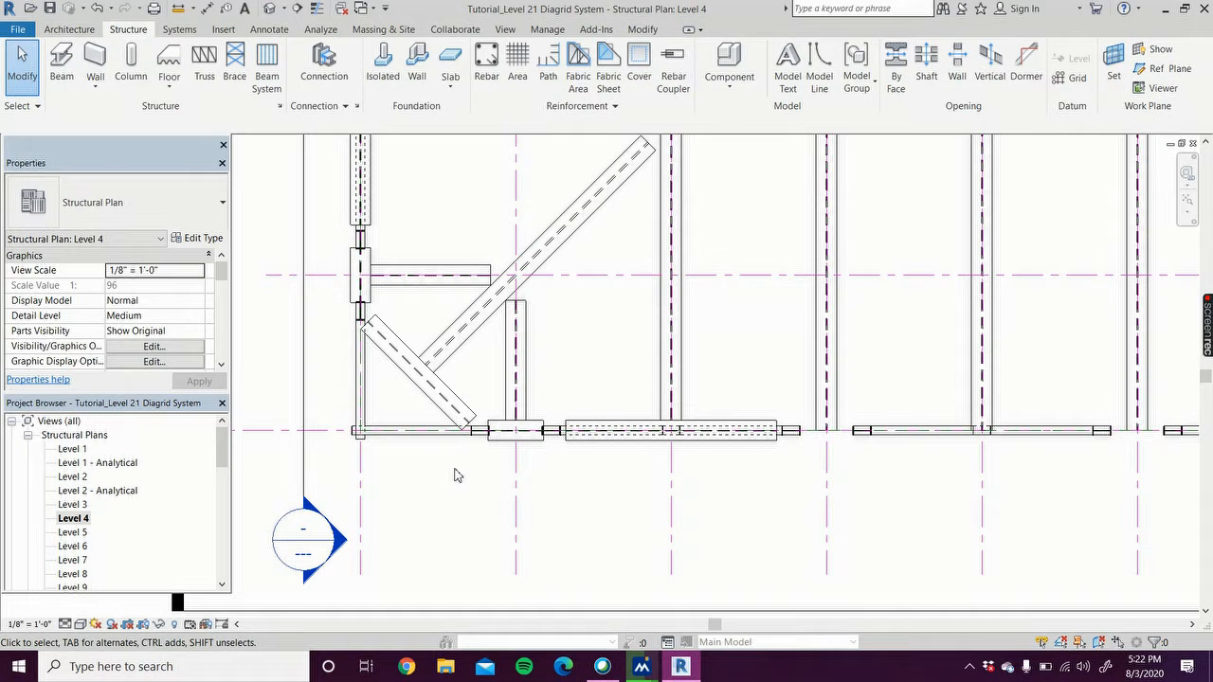
Array the 5' and 15' W14X176 beams along grid G as a grouped linear array of 5, spaced one full column bay apart.
{"action": "scroll", "coordinate": [455, 475], "scroll_direction": "down", "scroll_amount": 4}
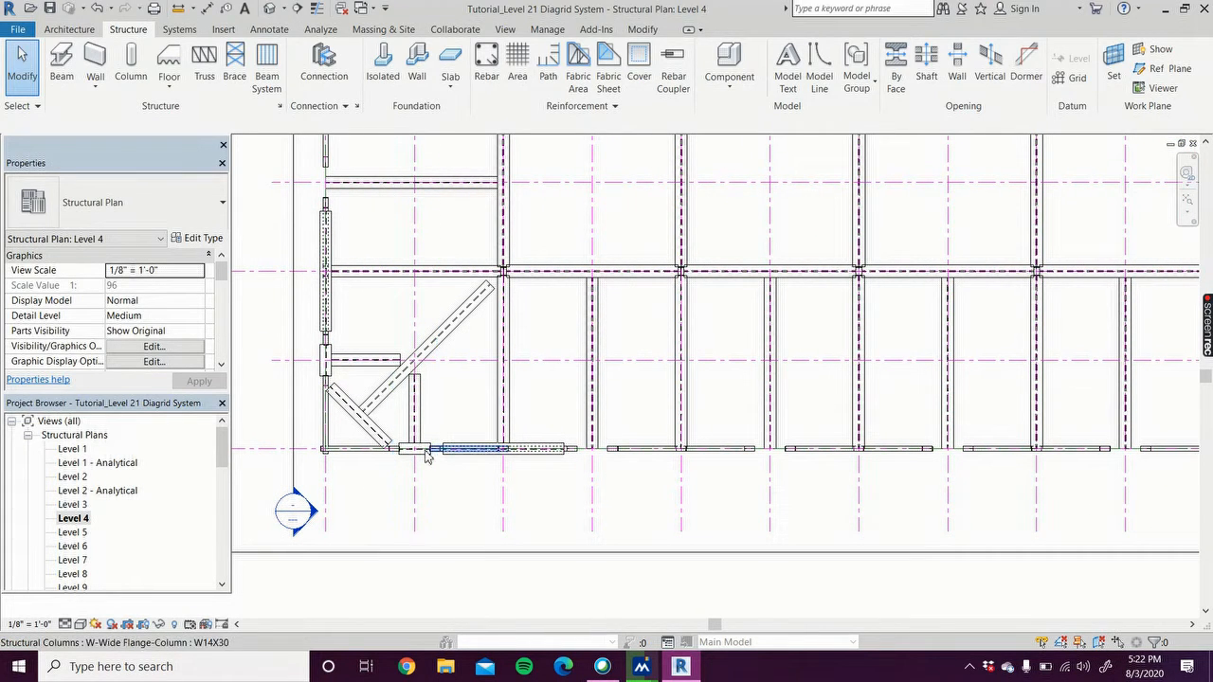
{"action": "key", "text": "Tab"}
{"action": "key", "text": "Tab"}
{"action": "key", "text": "Tab"}
{"action": "key", "text": "Tab"}
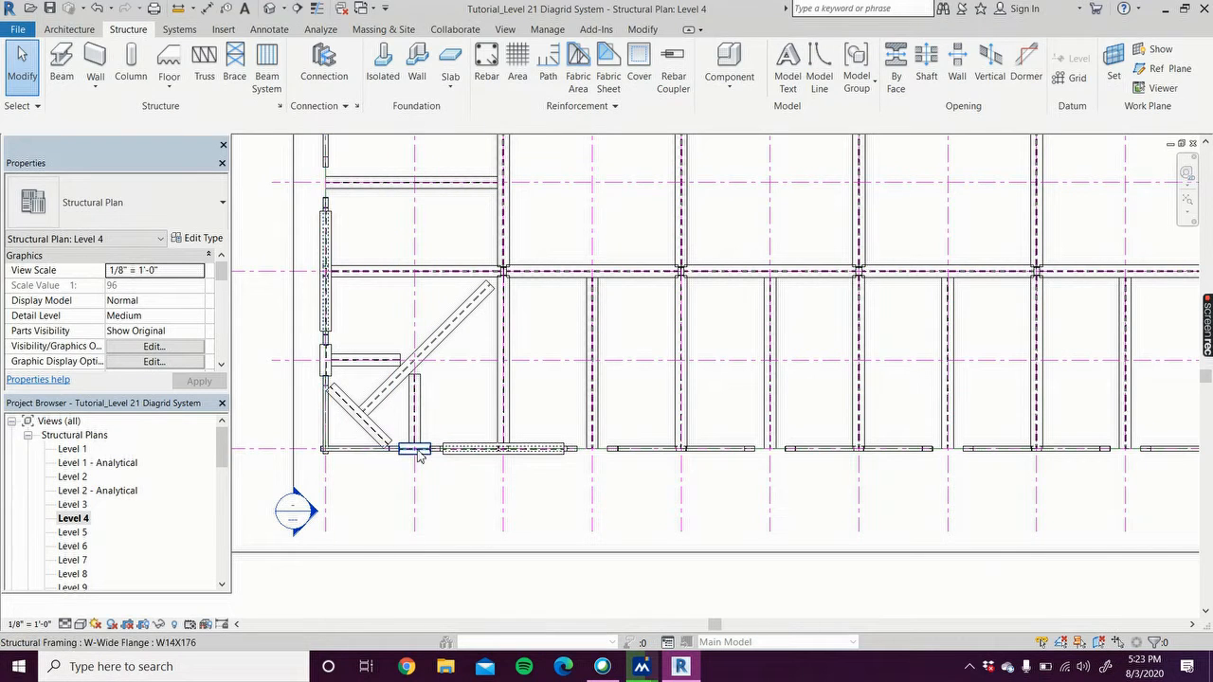
{"action": "left_click", "coordinate": [420, 453]}
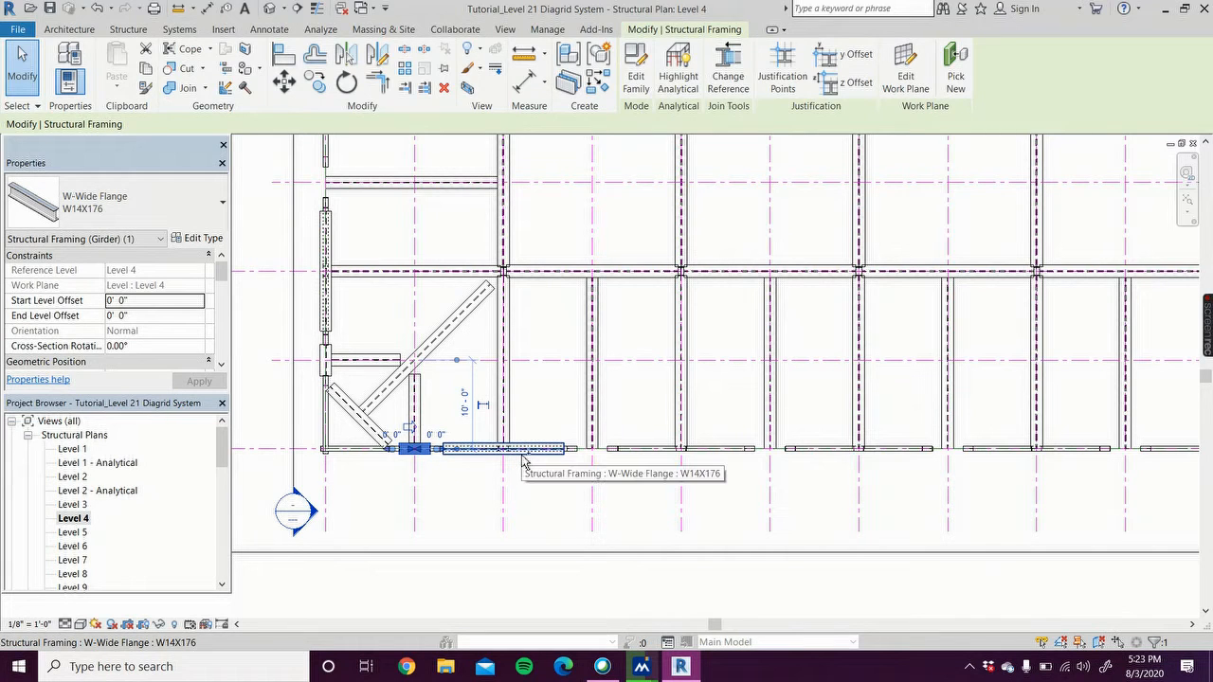
{"action": "left_click", "coordinate": [523, 459], "text": "ctrl"}
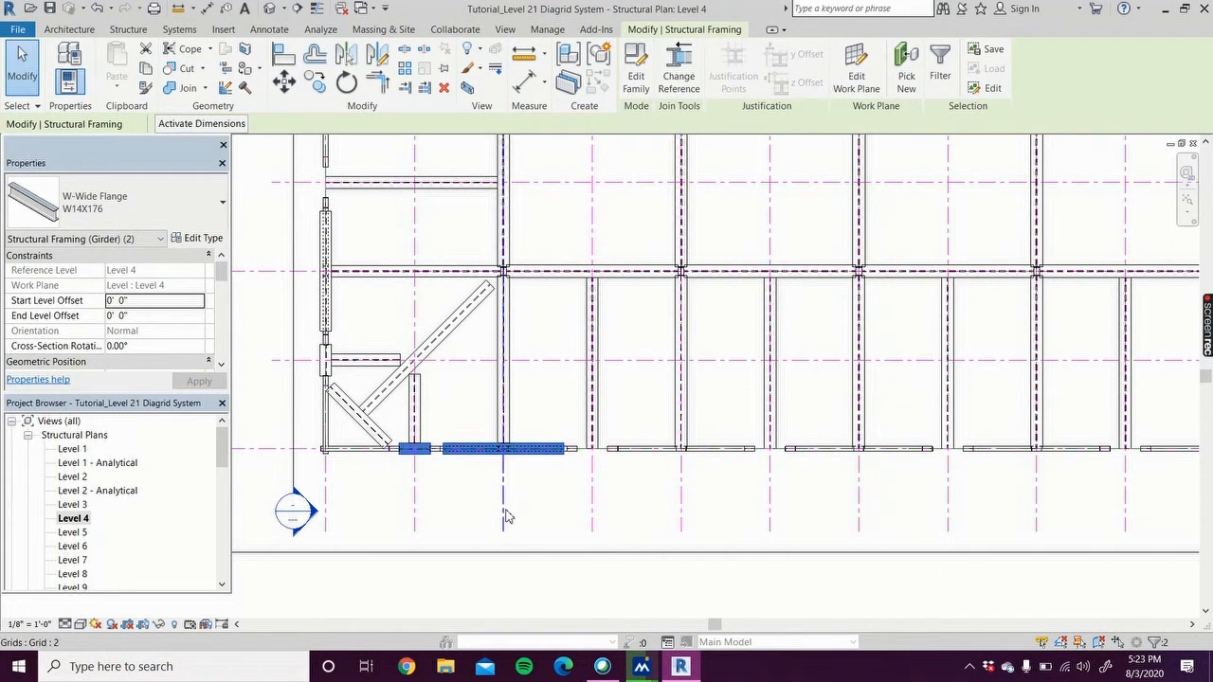
{"action": "left_click", "coordinate": [406, 70]}
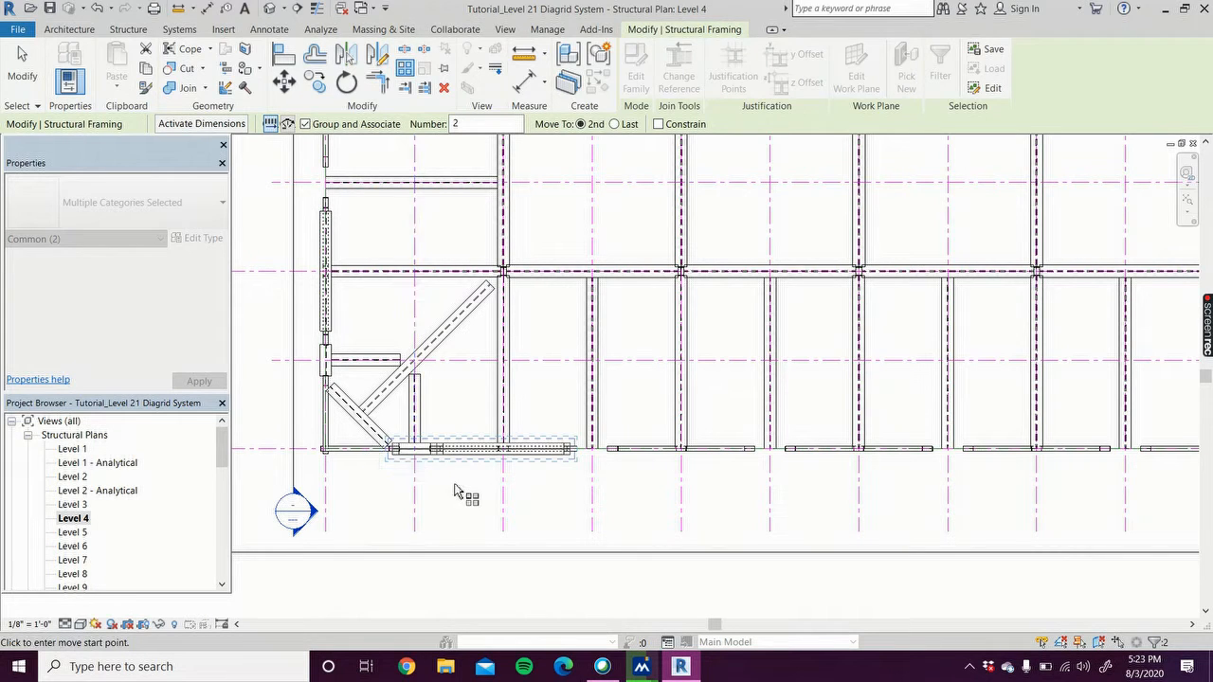
{"action": "left_click", "coordinate": [414, 483]}
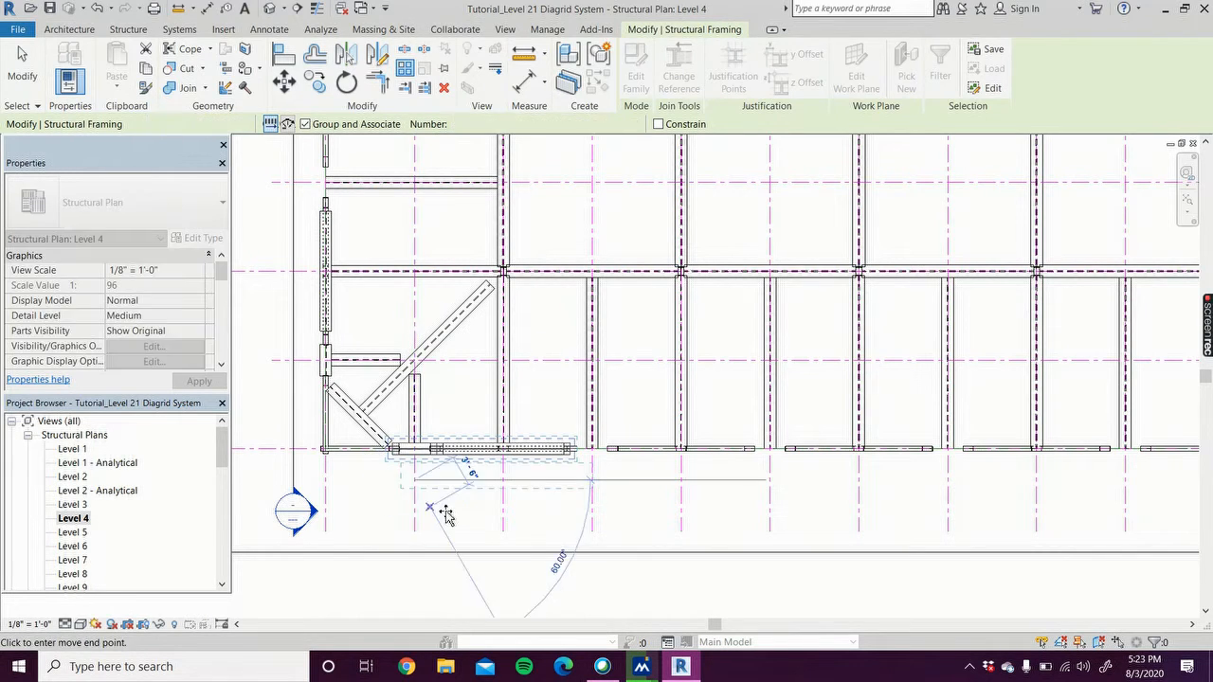
{"action": "left_click", "coordinate": [590, 486]}
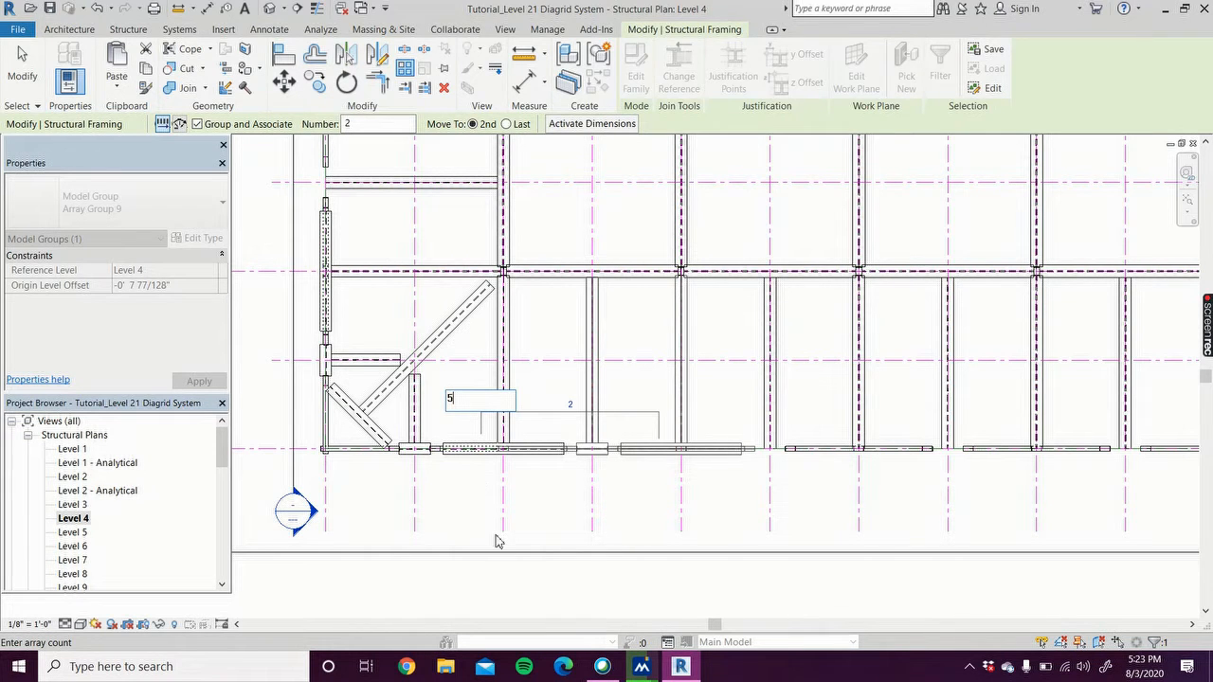
{"action": "type", "text": "5"}
{"action": "key", "text": "Return"}
{"action": "scroll", "coordinate": [620, 533], "scroll_direction": "down", "scroll_amount": 3}
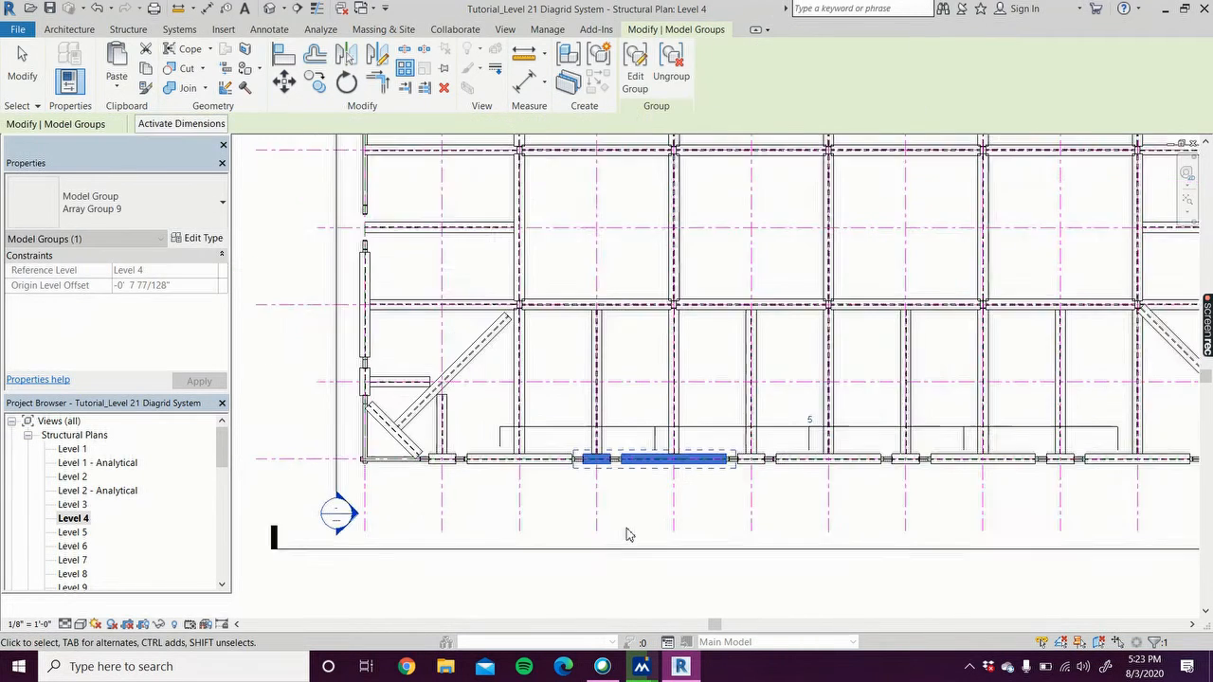
{"action": "middle_click_drag", "start_coordinate": [620, 533], "coordinate": [502, 531]}
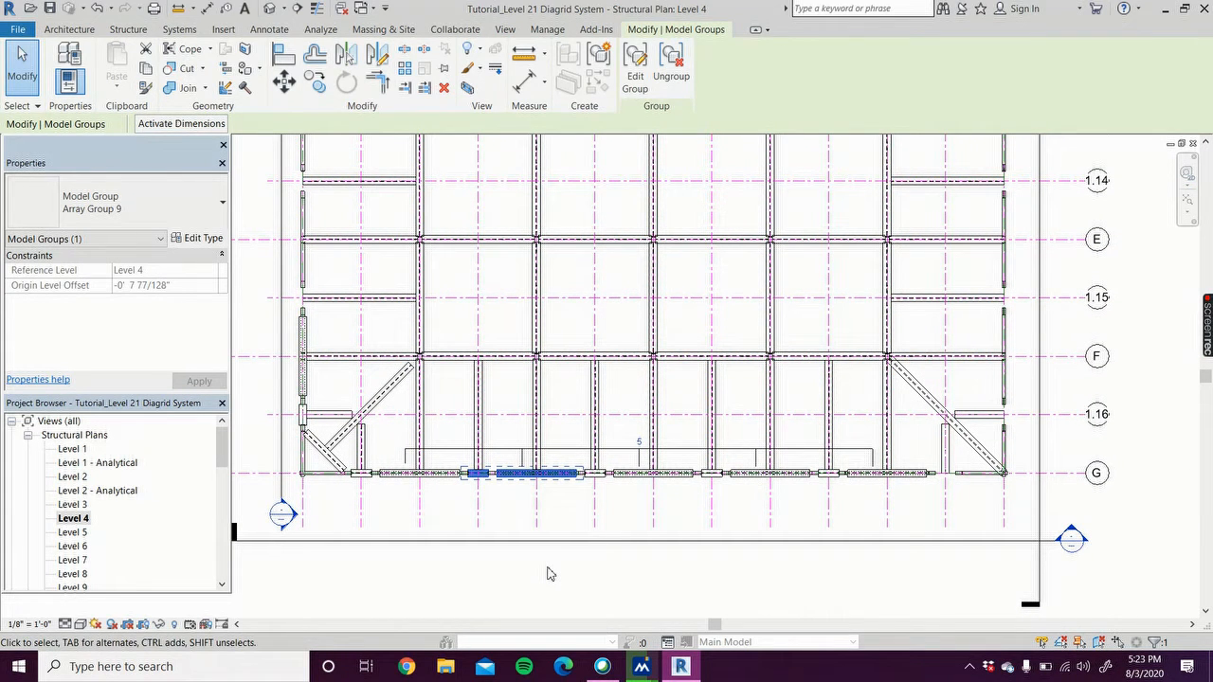
{"action": "key", "text": "Escape"}
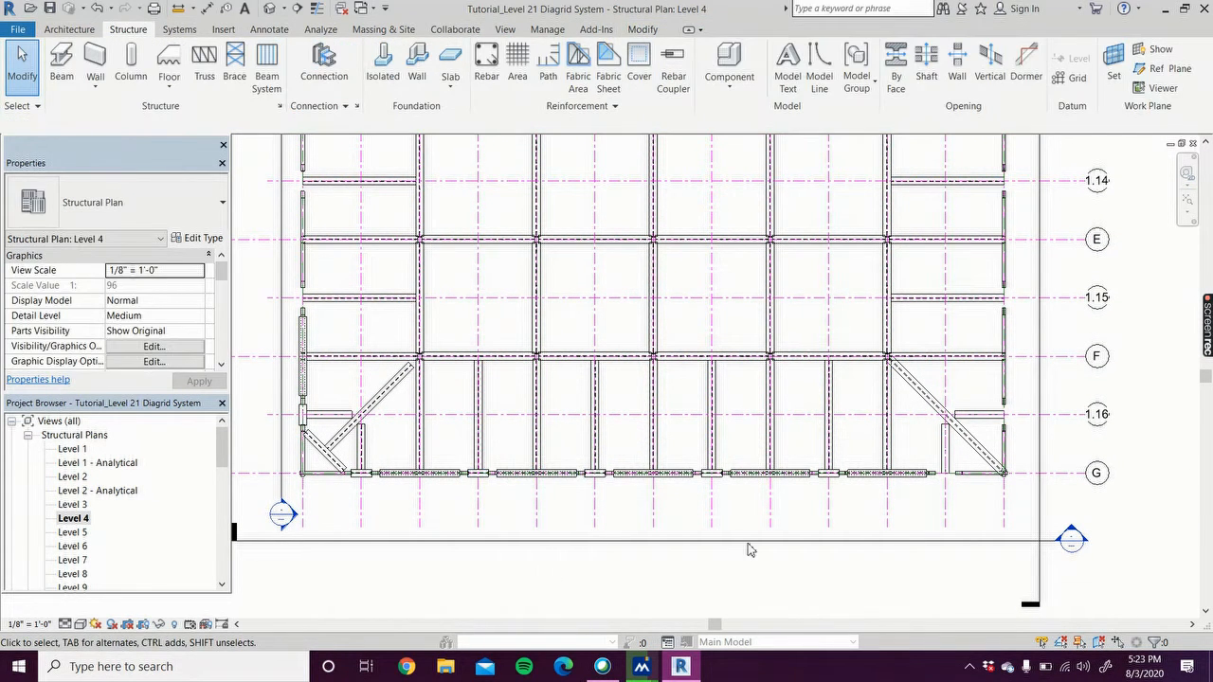
Ungroup the last beam pair of the array on grid G.
{"action": "scroll", "coordinate": [836, 485], "scroll_direction": "up", "scroll_amount": 5}
{"action": "left_click", "coordinate": [837, 480]}
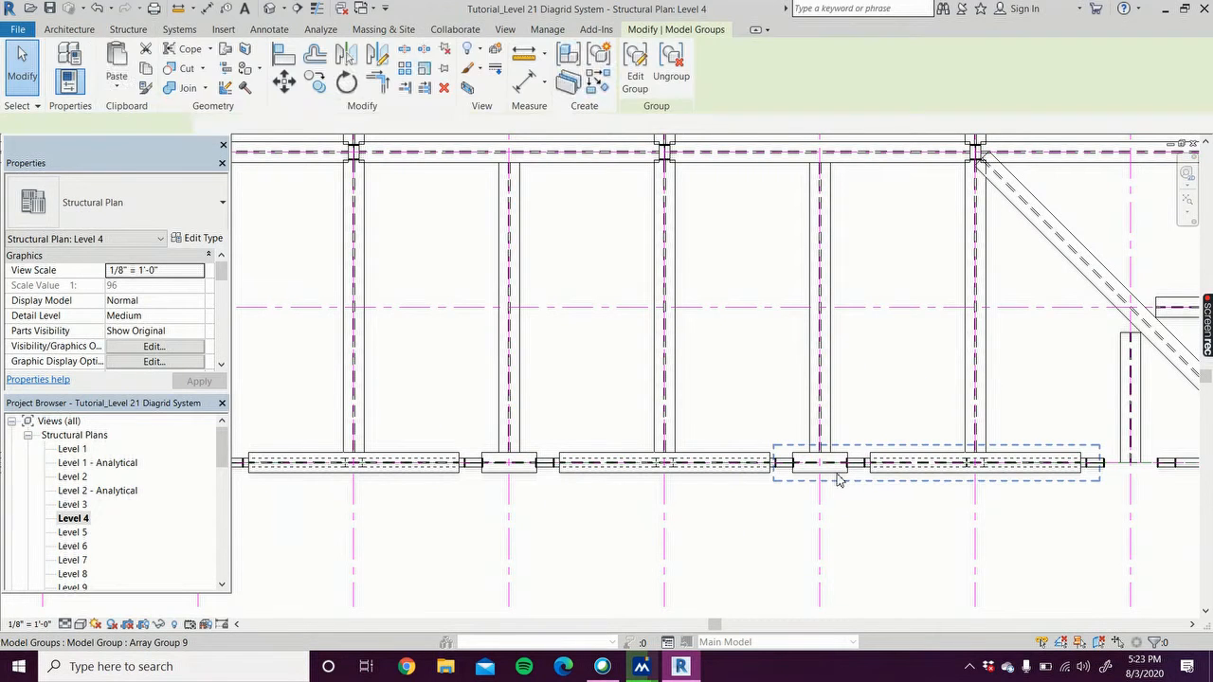
{"action": "left_click", "coordinate": [681, 84]}
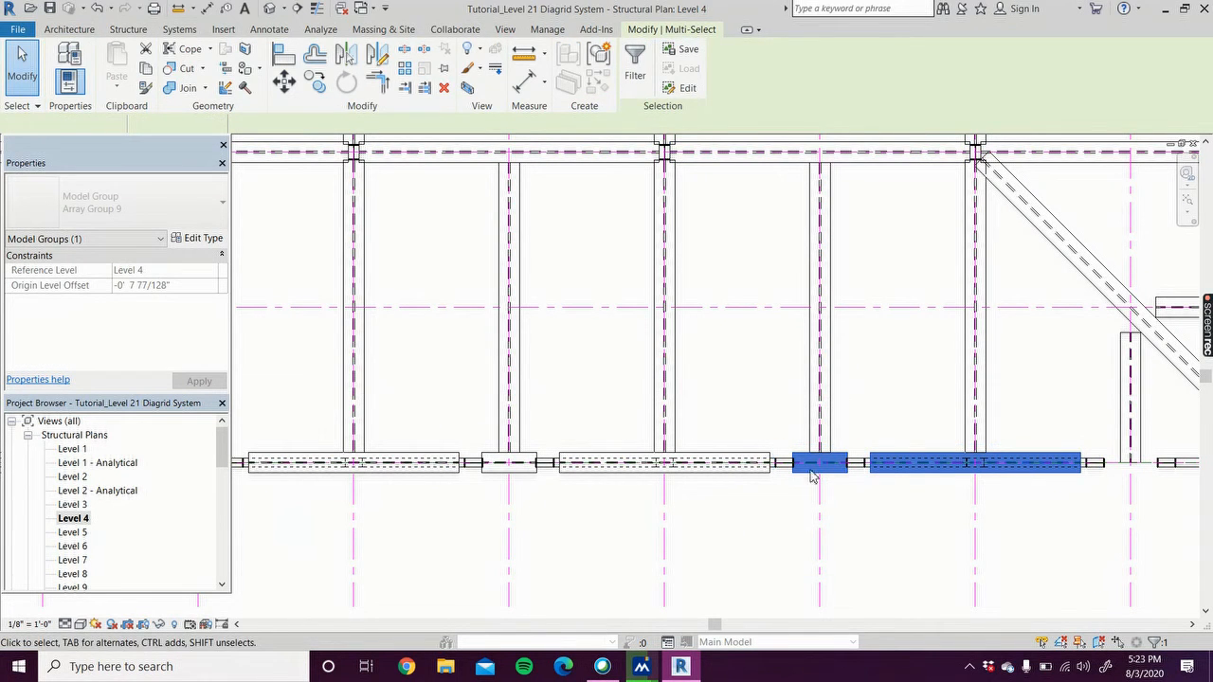
{"action": "key", "text": "Escape"}
Copy the short W14X176 beam from the ungrouped pair 20' along grid G to grid 1.10.
{"action": "left_click", "coordinate": [834, 474]}
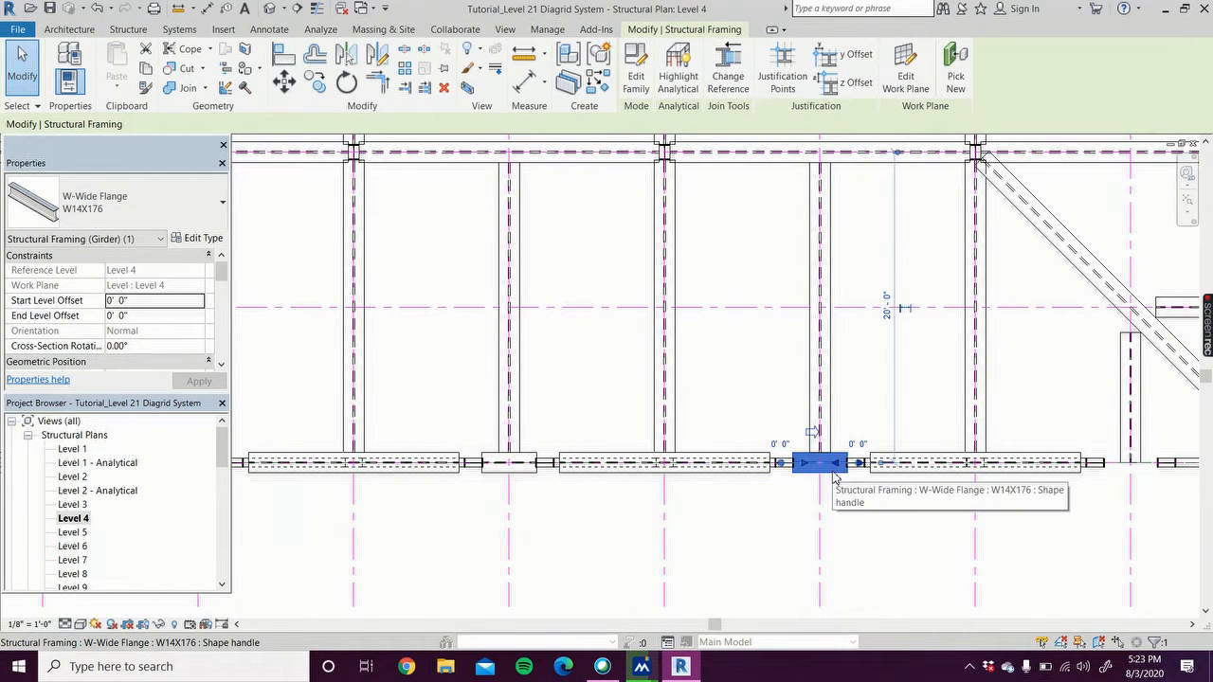
{"action": "left_click", "coordinate": [316, 83]}
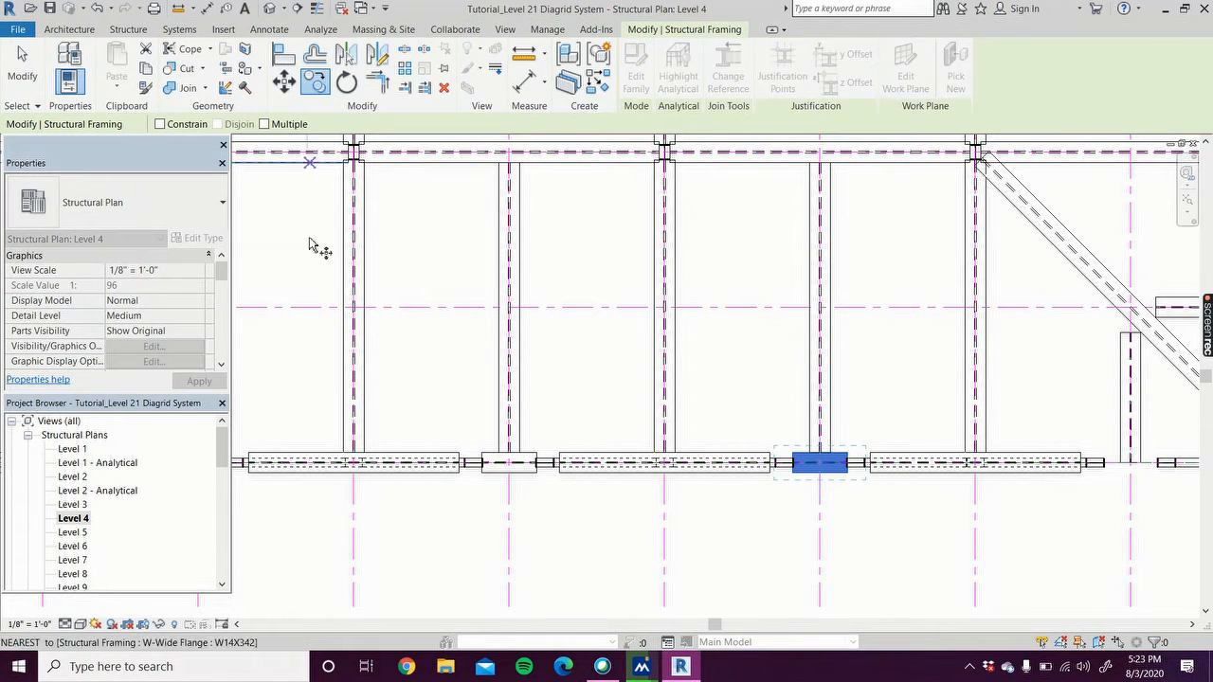
{"action": "left_click", "coordinate": [820, 513]}
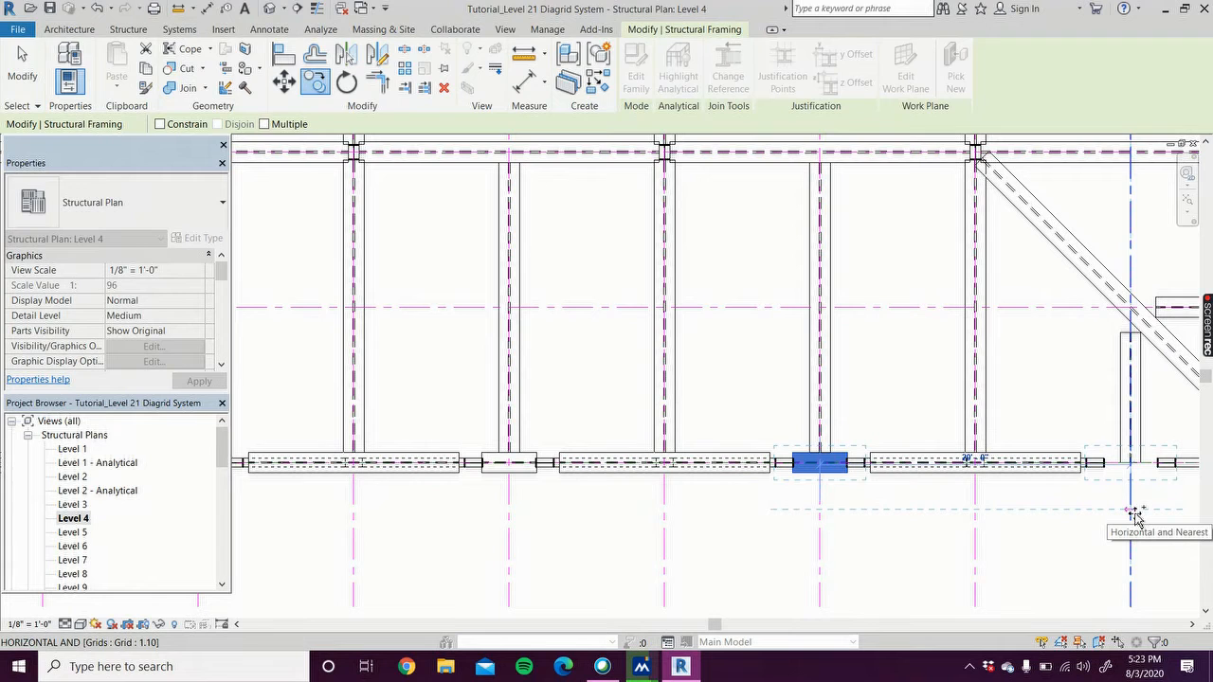
{"action": "left_click", "coordinate": [1135, 513]}
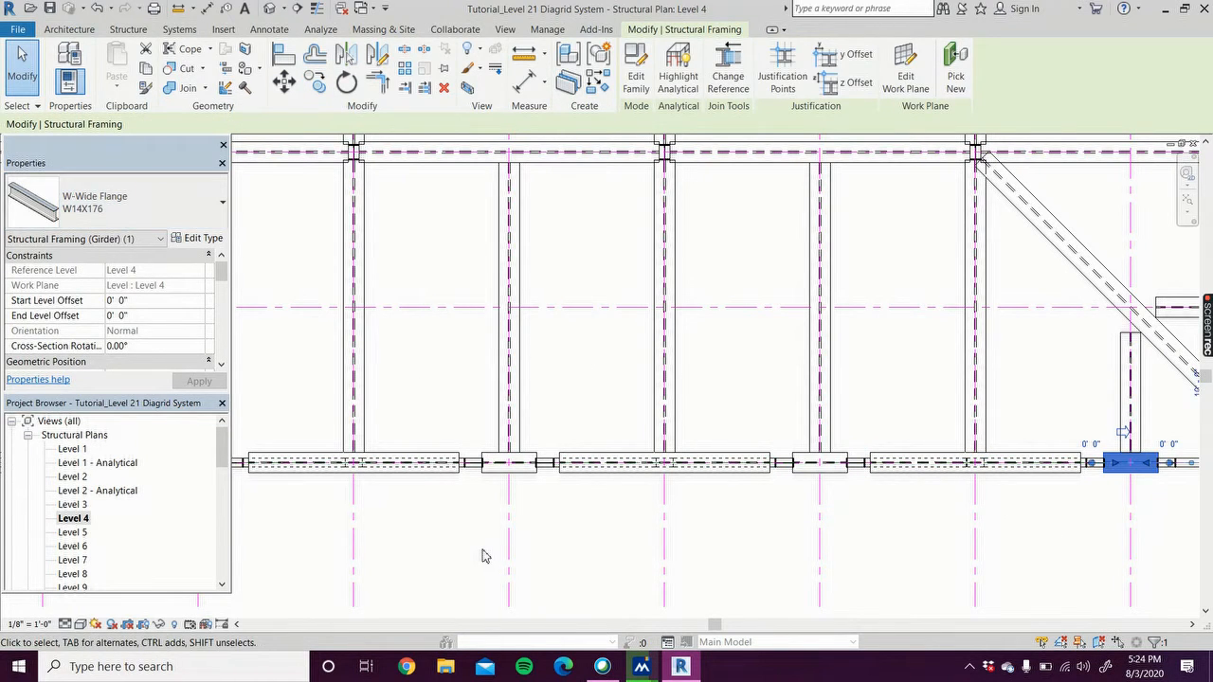
Place a W14X176 beam at 45° across the corner of grids 7 and G, between the W14X30 columns nearest the corner.
{"action": "scroll", "coordinate": [436, 554], "scroll_direction": "down", "scroll_amount": 2}
{"action": "key", "text": "Escape"}
{"action": "scroll", "coordinate": [436, 555], "scroll_direction": "down", "scroll_amount": 1}
{"action": "middle_click_drag", "start_coordinate": [445, 558], "coordinate": [420, 509]}
{"action": "scroll", "coordinate": [821, 446], "scroll_direction": "up", "scroll_amount": 5}
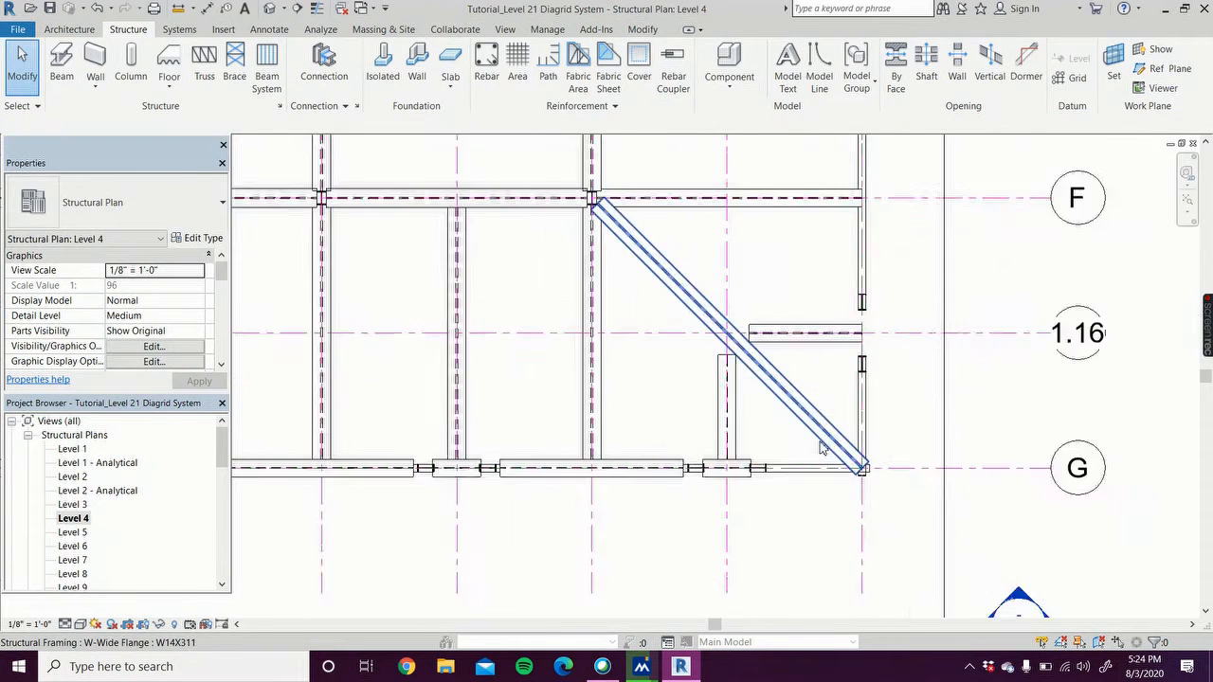
{"action": "left_click", "coordinate": [62, 64]}
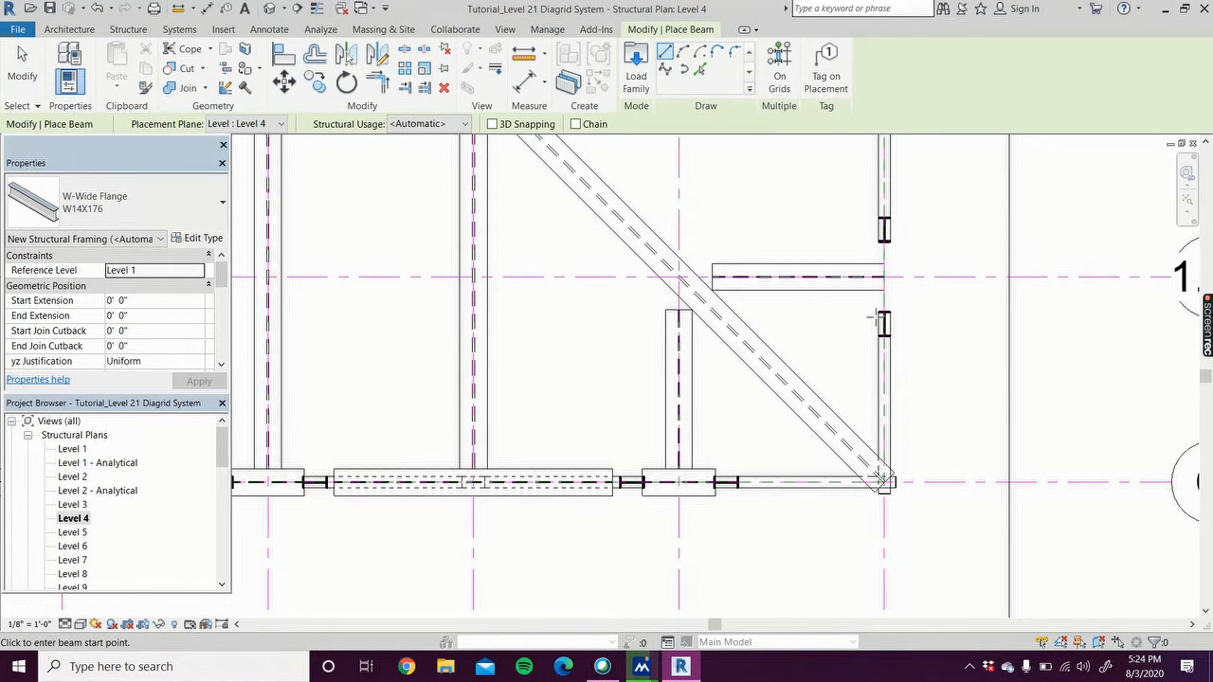
{"action": "left_click", "coordinate": [883, 329]}
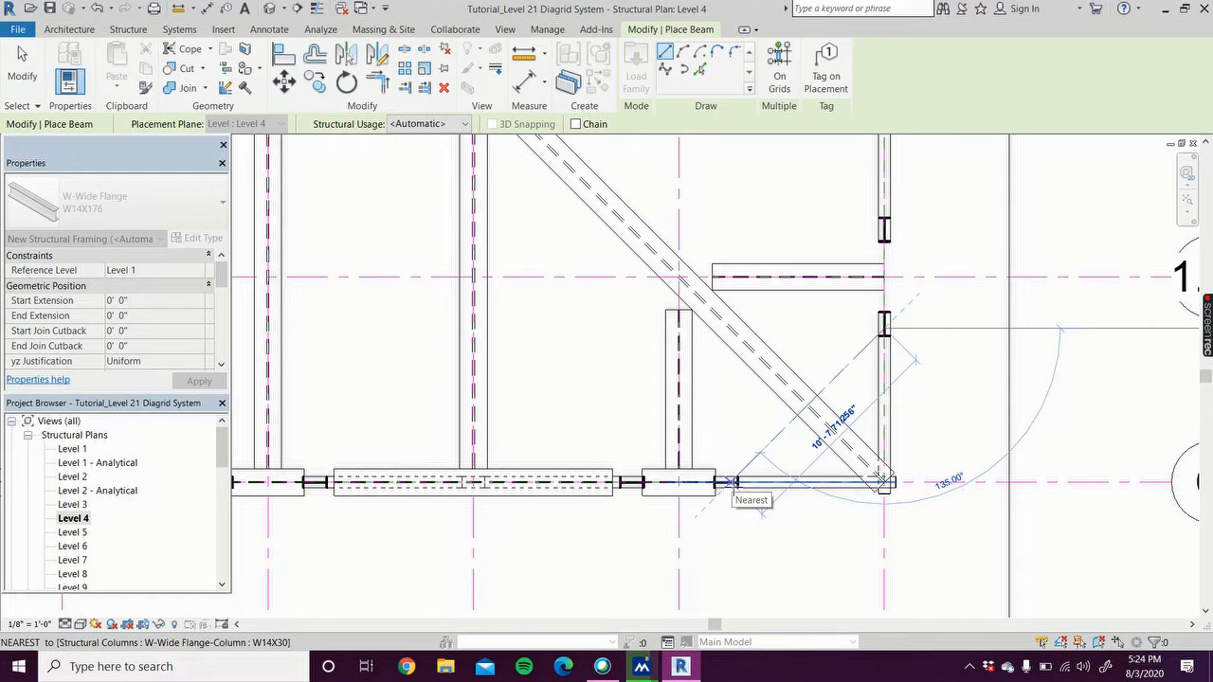
{"action": "left_click", "coordinate": [733, 483]}
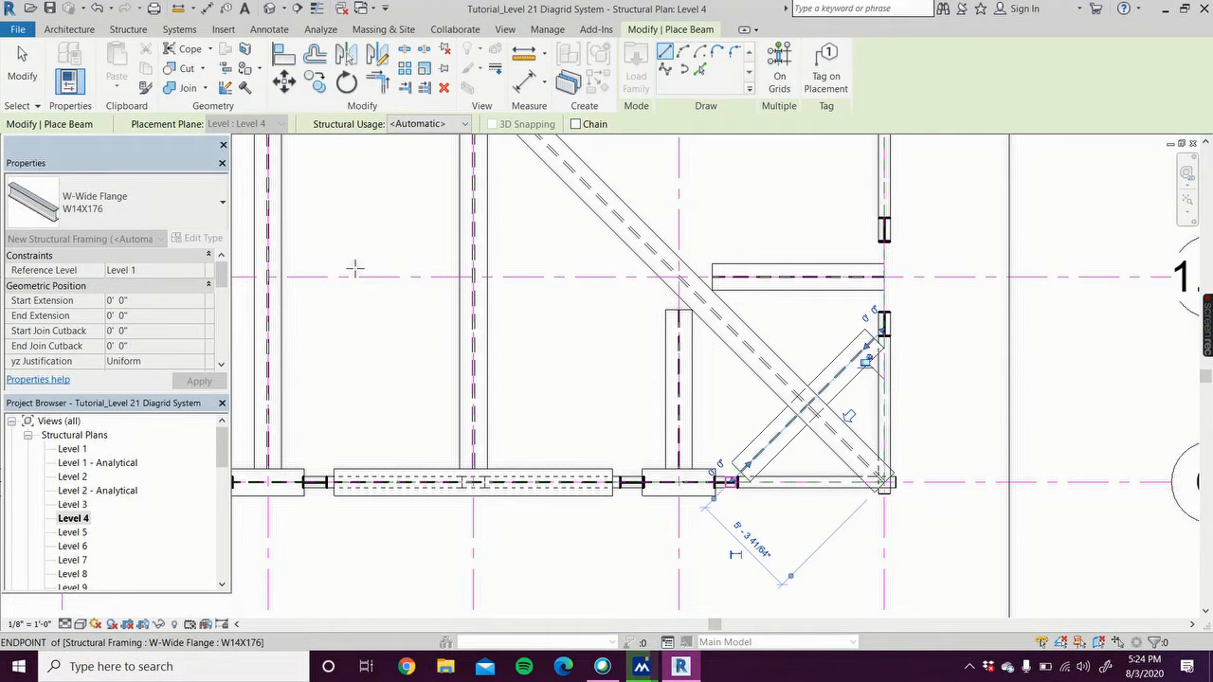
{"action": "key", "text": "Escape"}
{"action": "key", "text": "Escape"}
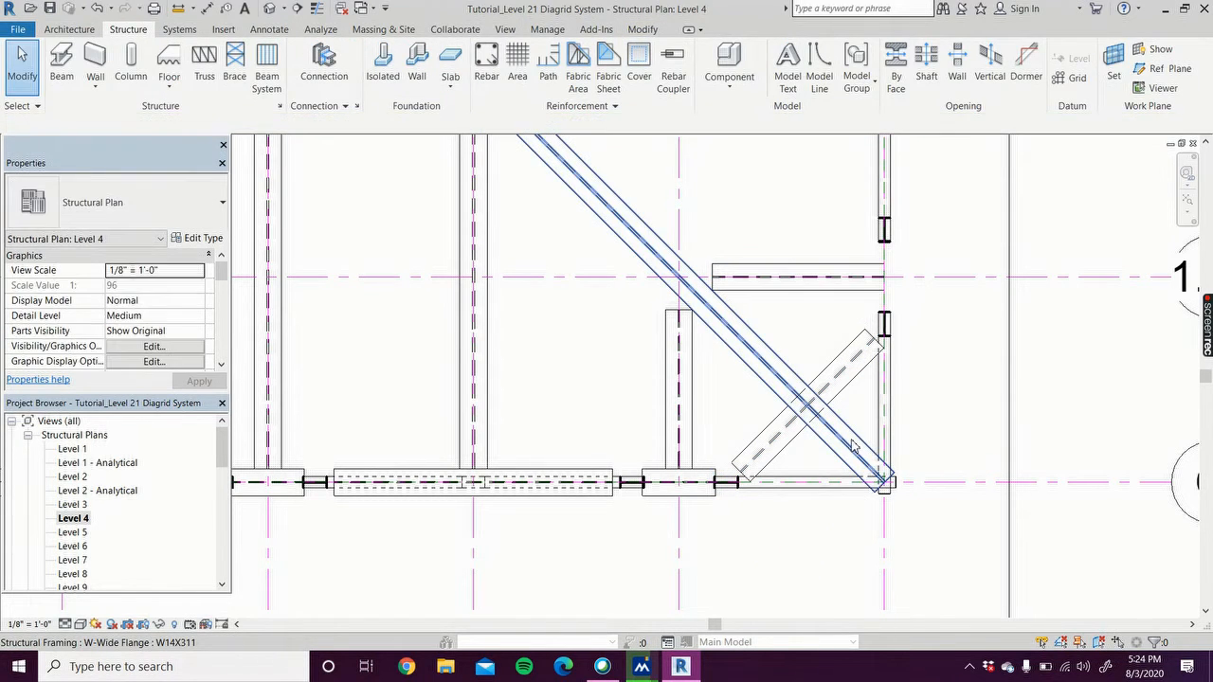
Shorten the diagonal W14X311 girder at the corner of grids 7 and G so it ends at the 45° corner beam.
{"action": "left_click", "coordinate": [865, 450]}
{"action": "left_click_drag", "start_coordinate": [888, 487], "coordinate": [806, 406]}
{"action": "left_click", "coordinate": [790, 546]}
Array the short and long W14X176 beams near grid 1.16 along grid 1 as a grouped linear array of 5, spaced 20' apart.
{"action": "scroll", "coordinate": [789, 547], "scroll_direction": "down", "scroll_amount": 5}
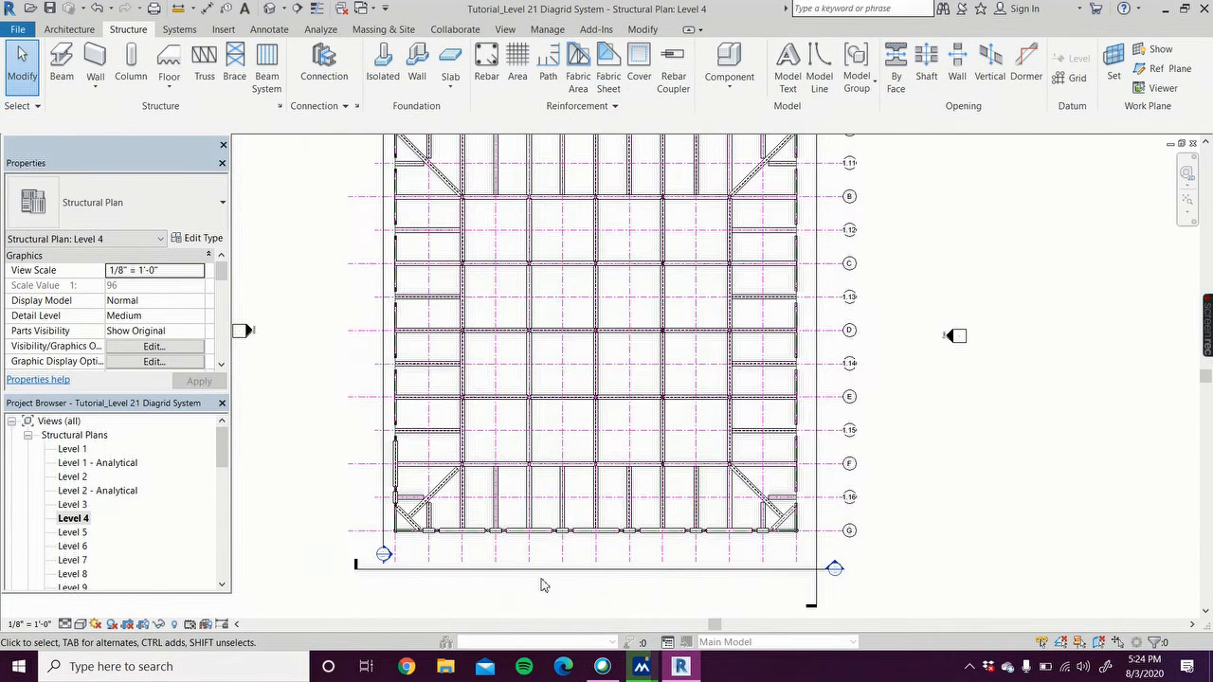
{"action": "middle_click_drag", "start_coordinate": [544, 586], "coordinate": [788, 614]}
{"action": "scroll", "coordinate": [568, 478], "scroll_direction": "up", "scroll_amount": 5}
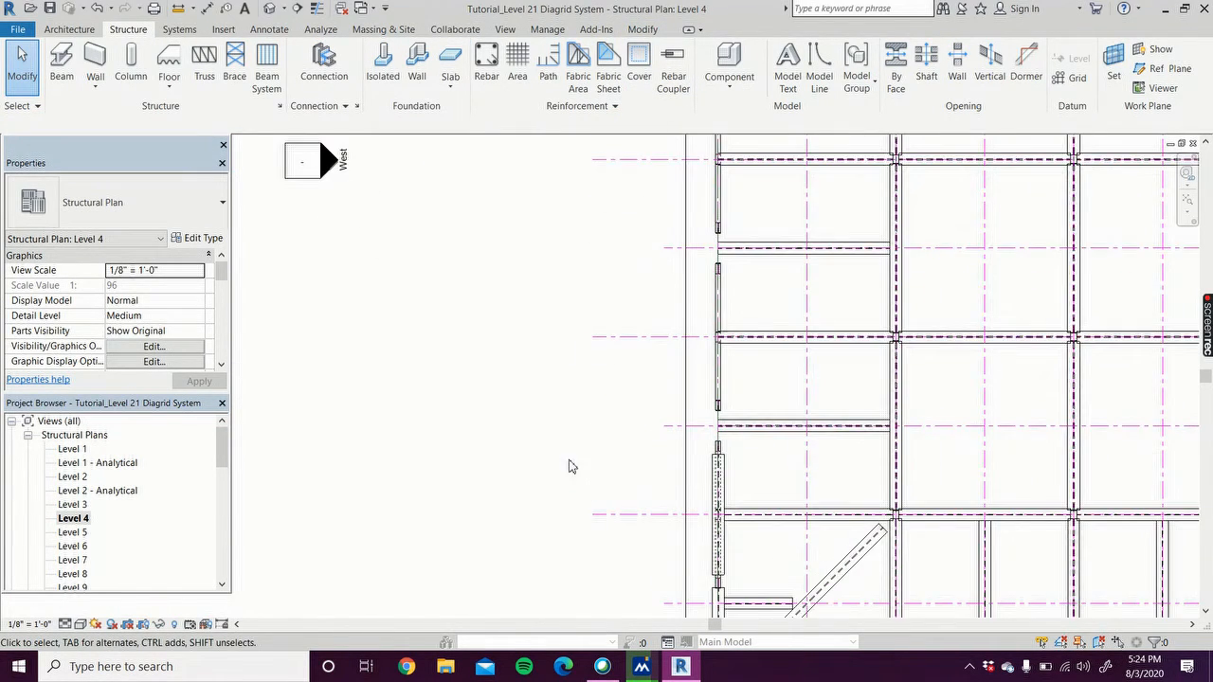
{"action": "scroll", "coordinate": [571, 467], "scroll_direction": "up", "scroll_amount": 1}
{"action": "middle_click_drag", "start_coordinate": [571, 466], "coordinate": [452, 371]}
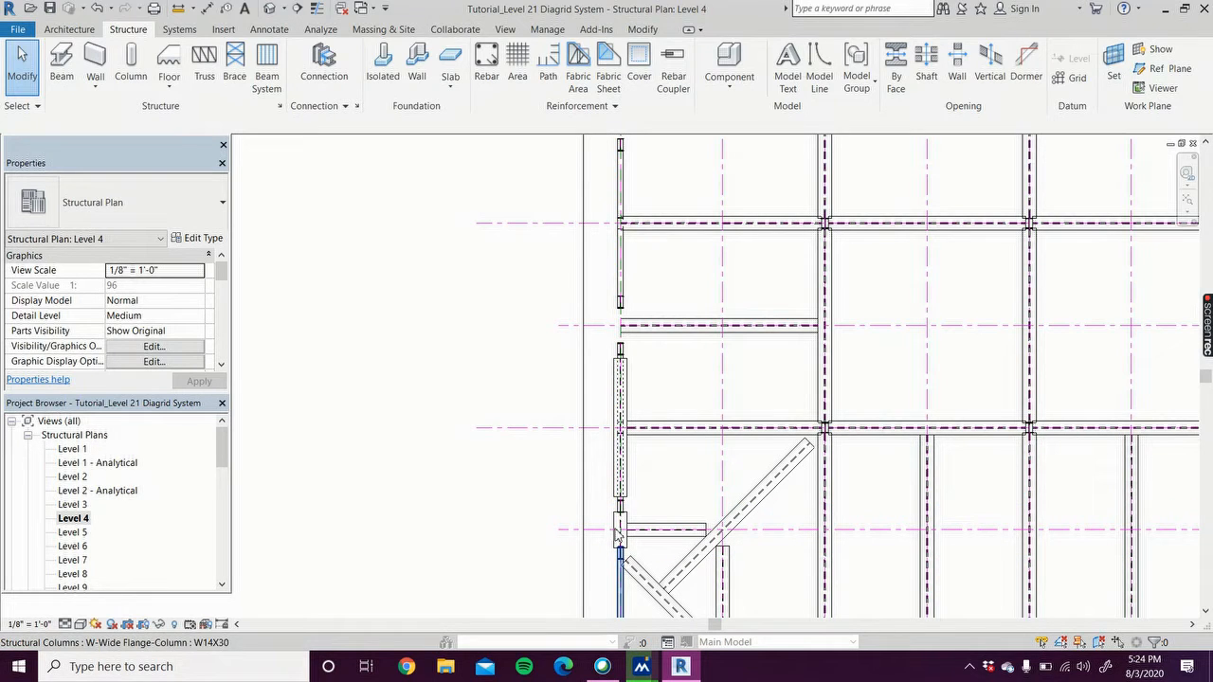
{"action": "left_click", "coordinate": [614, 523]}
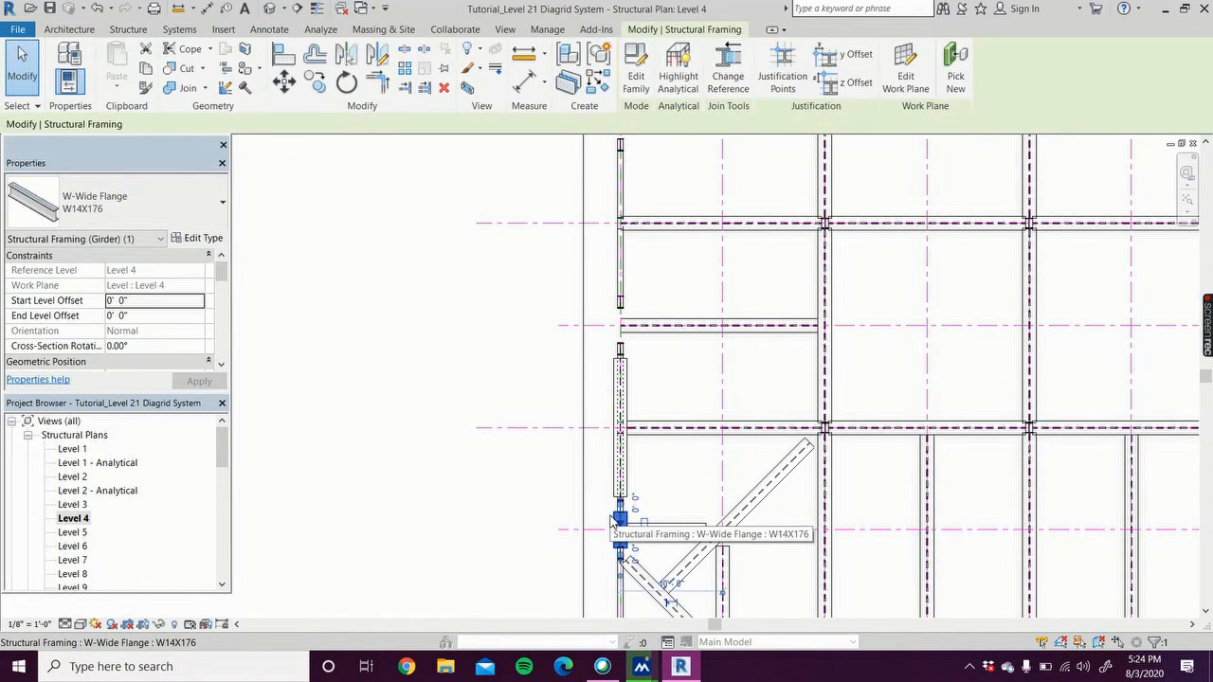
{"action": "left_click", "coordinate": [613, 459], "text": "ctrl"}
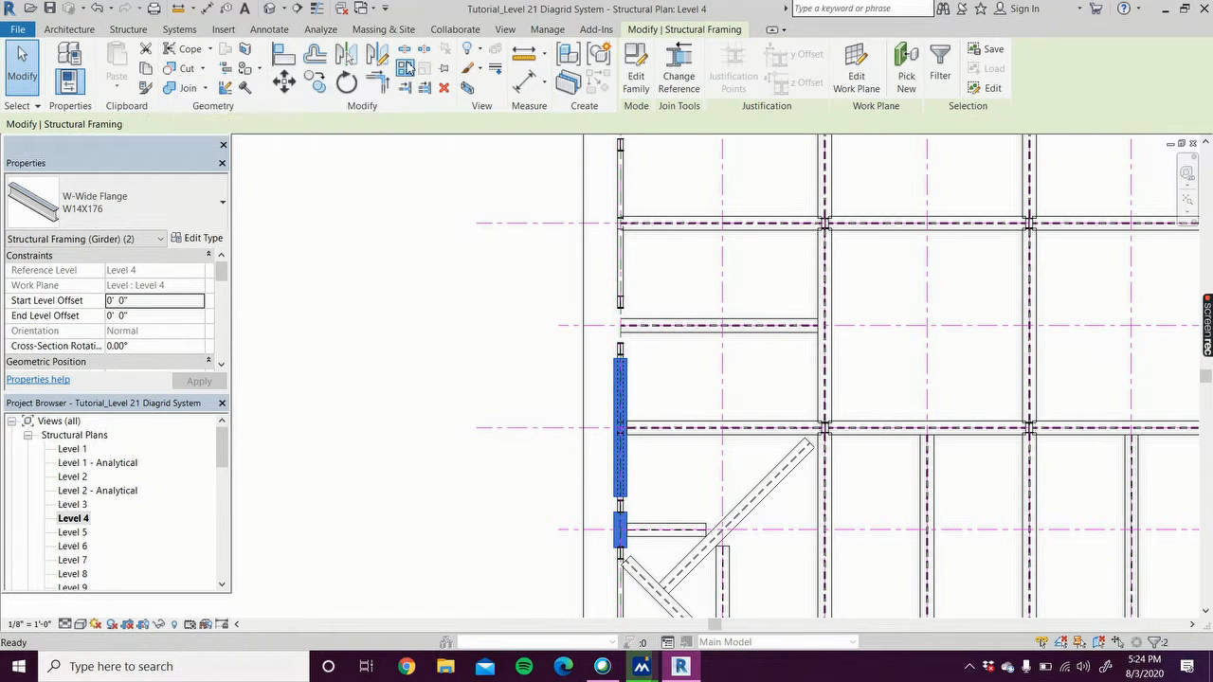
{"action": "left_click", "coordinate": [404, 69]}
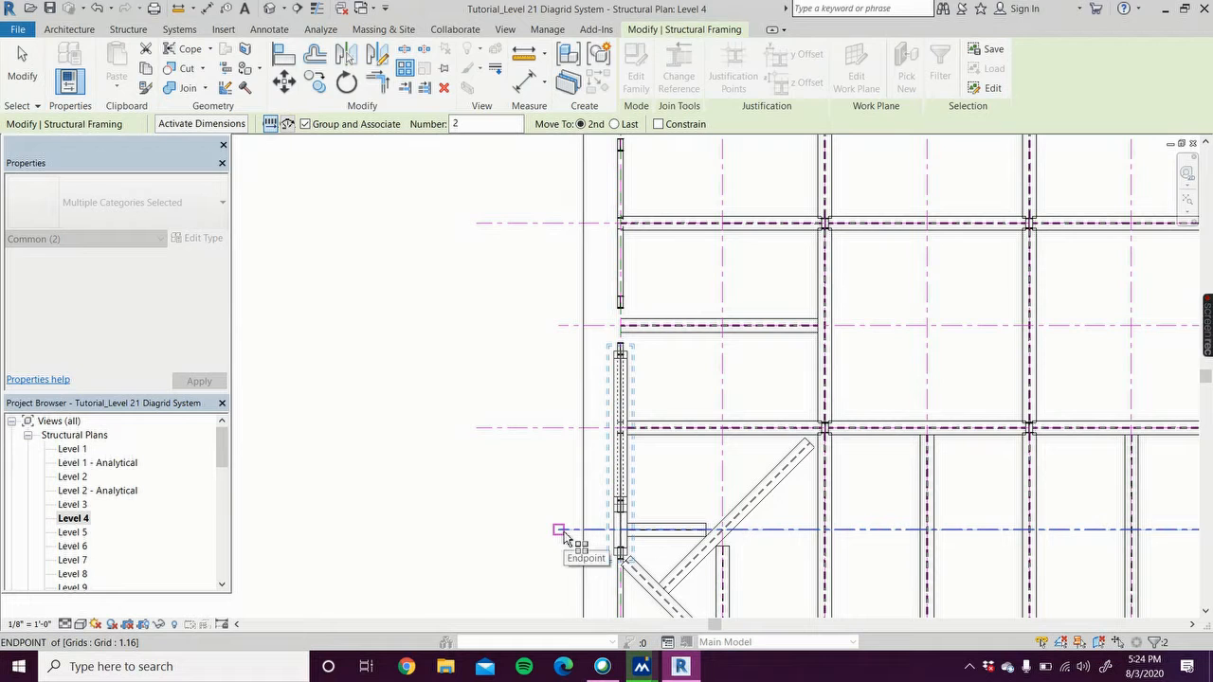
{"action": "left_click", "coordinate": [564, 537]}
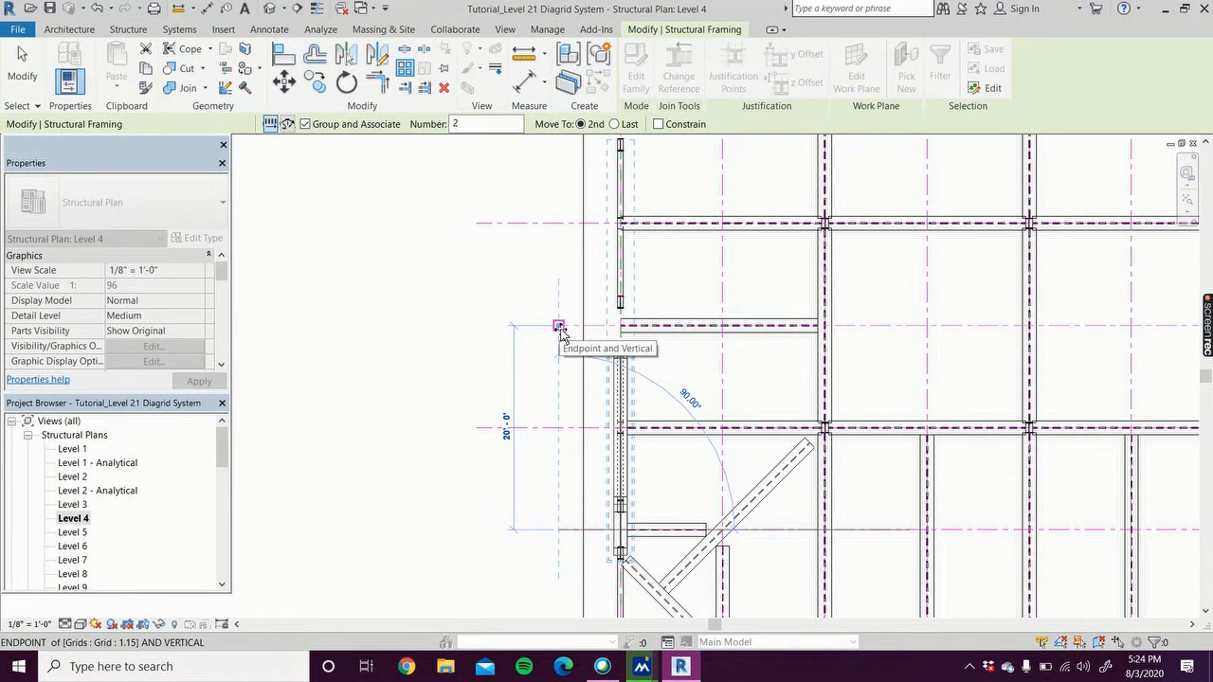
{"action": "left_click", "coordinate": [559, 327]}
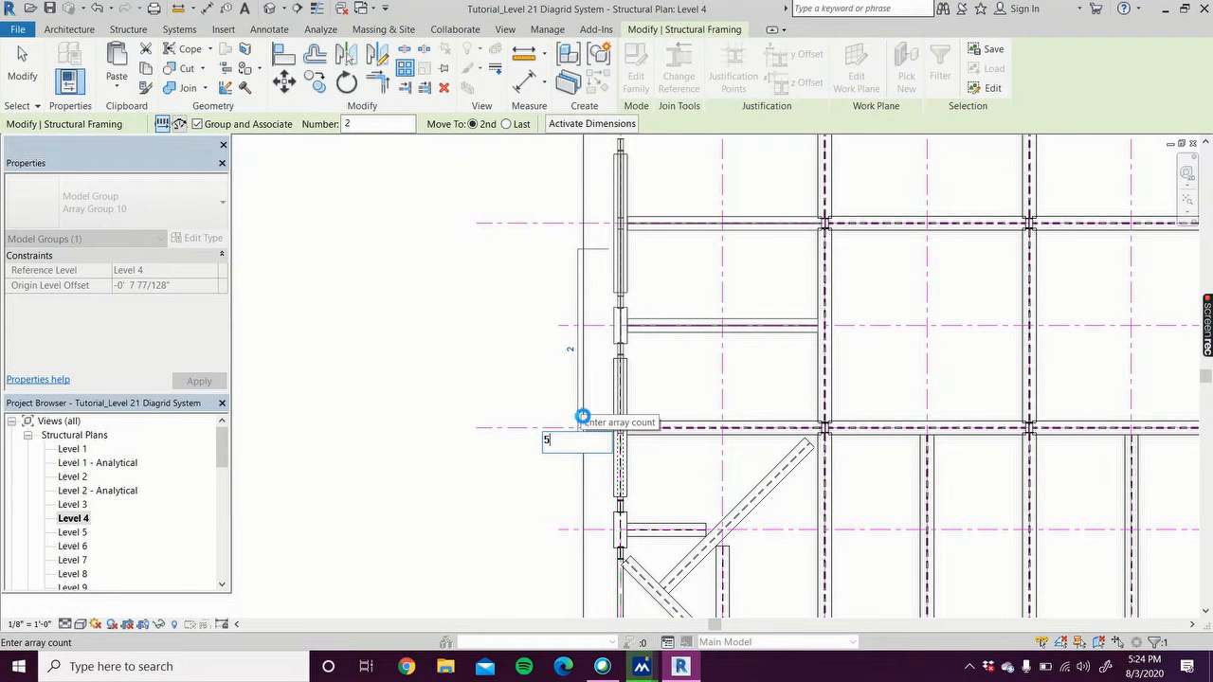
{"action": "key", "text": "Return"}
{"action": "left_click", "coordinate": [492, 344]}
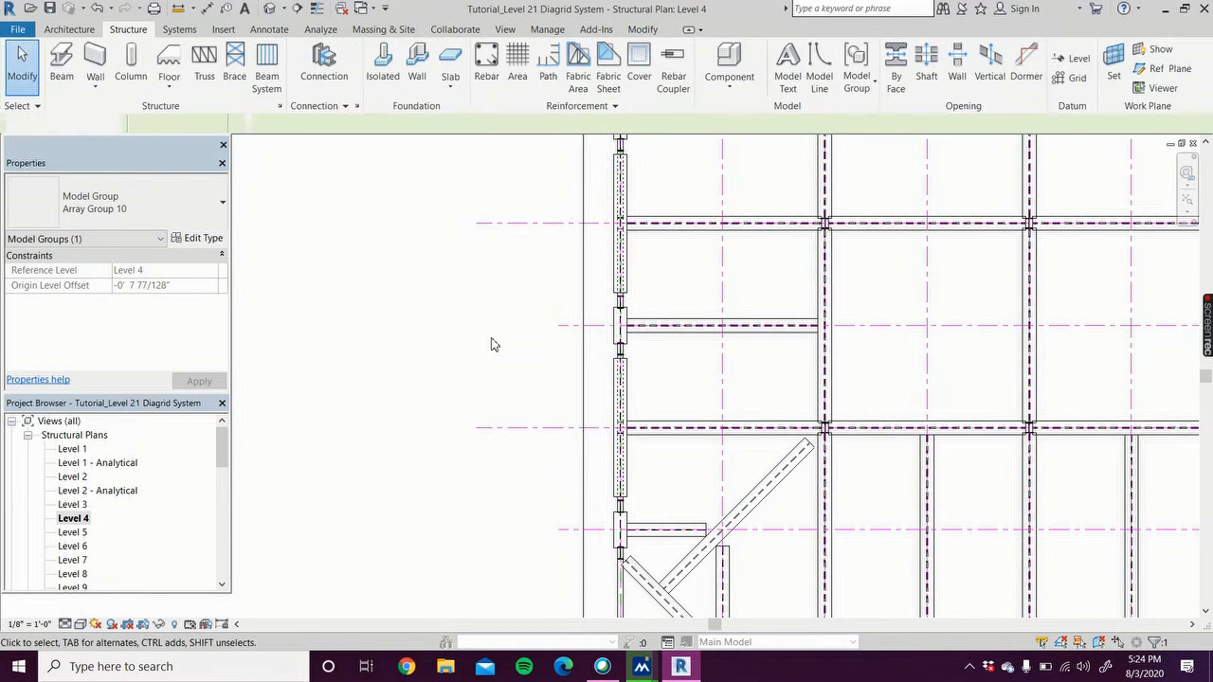
Ungroup the last beam pair of the array on grid 1, between grids B and 1.12.
{"action": "scroll", "coordinate": [492, 339], "scroll_direction": "down", "scroll_amount": 3}
{"action": "middle_click_drag", "start_coordinate": [502, 351], "coordinate": [507, 675]}
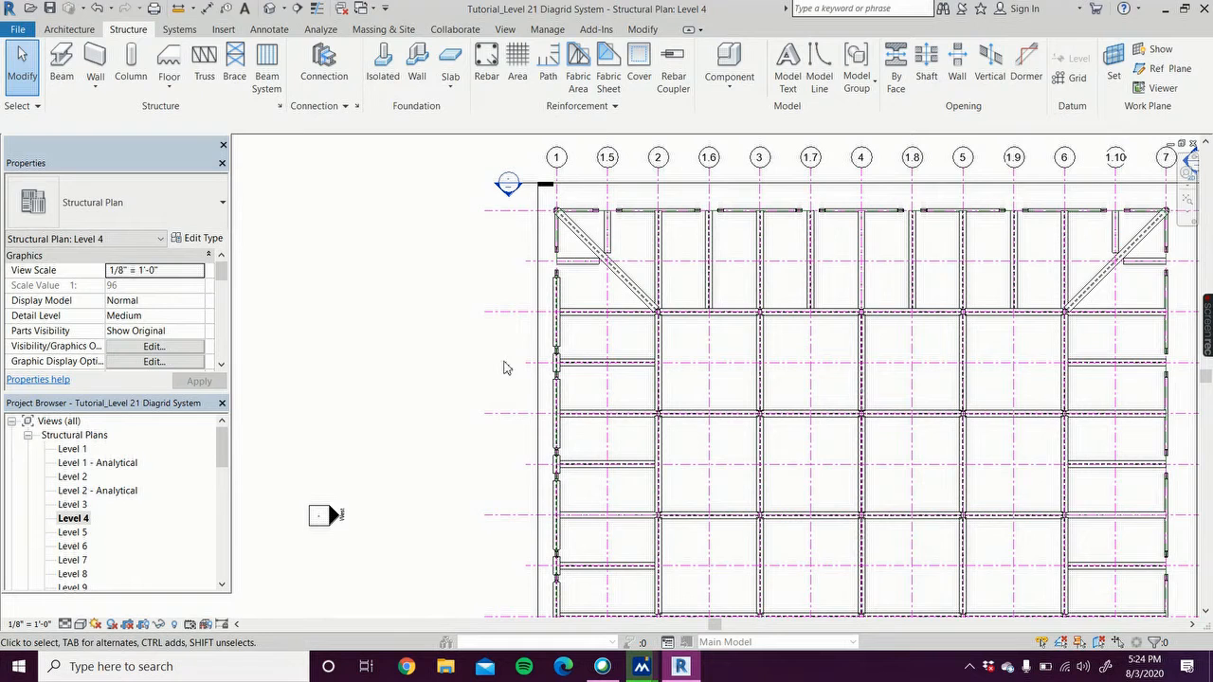
{"action": "scroll", "coordinate": [506, 341], "scroll_direction": "up", "scroll_amount": 3}
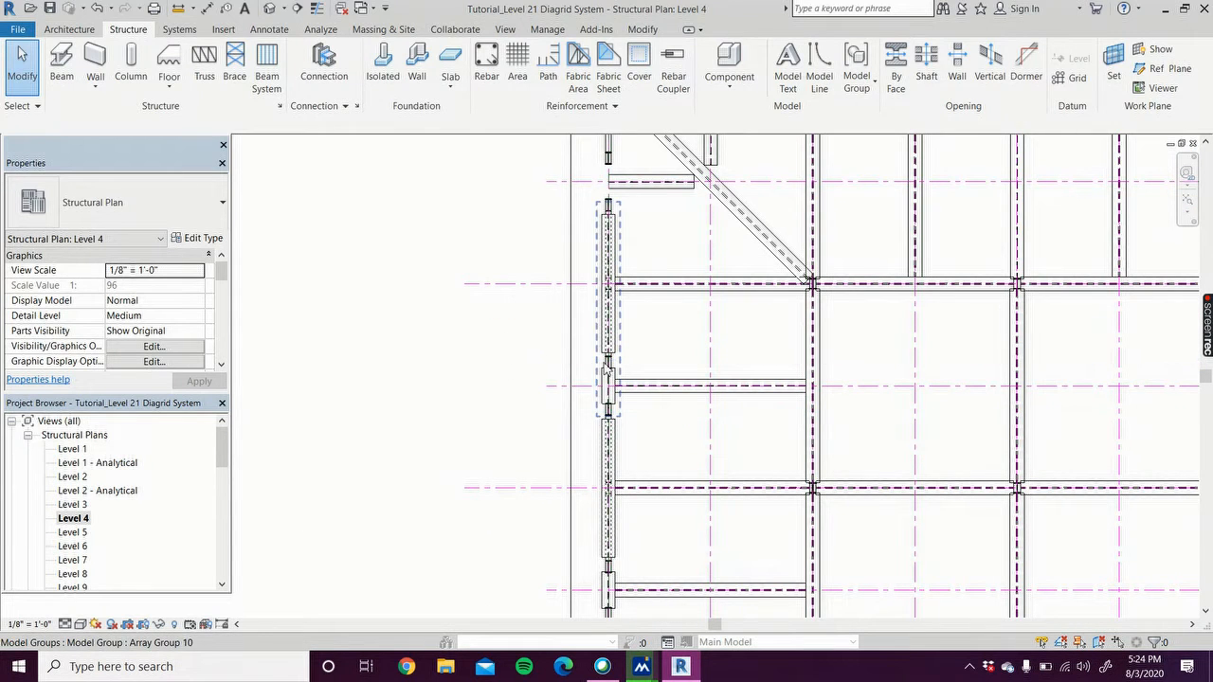
{"action": "left_click", "coordinate": [607, 368]}
{"action": "left_click", "coordinate": [672, 64]}
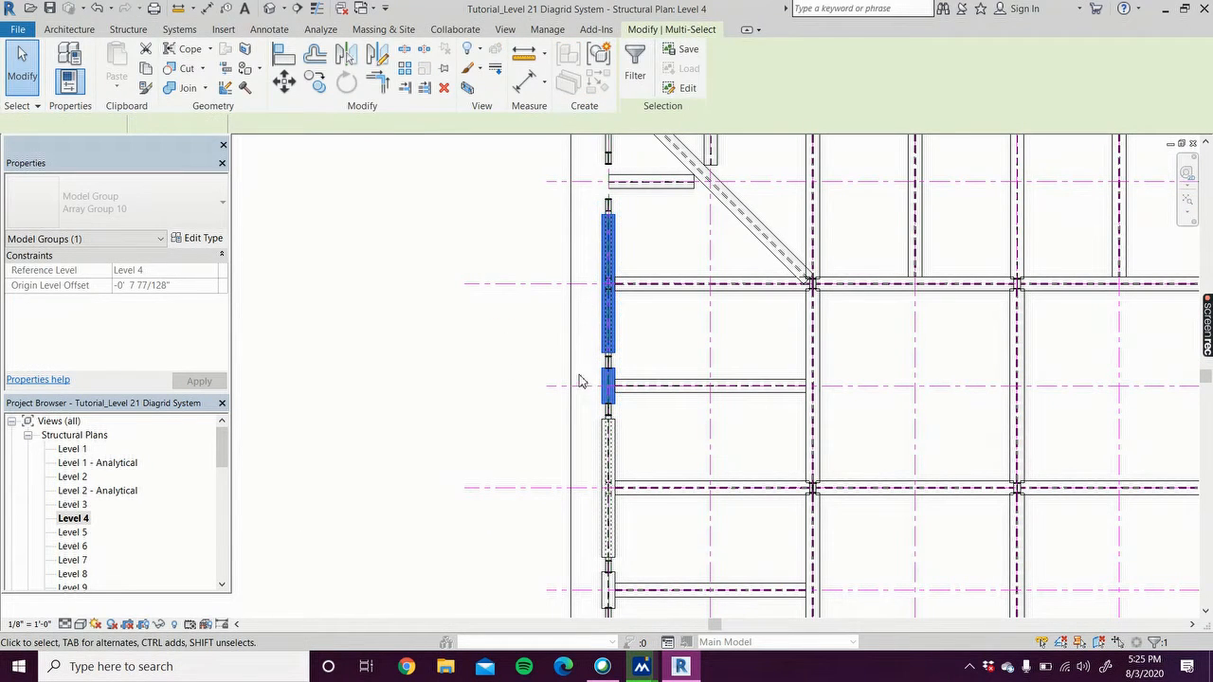
{"action": "key", "text": "Escape"}
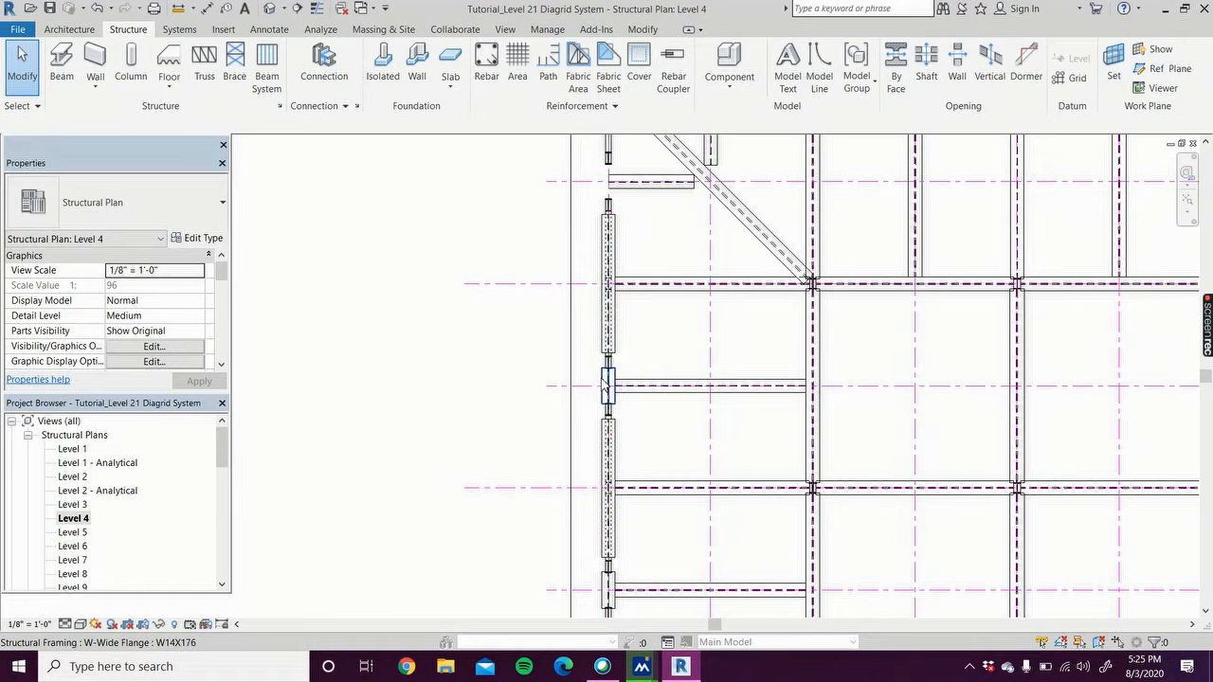
Copy the short W14X176 beam at grid 1.12 by 20' along grid 1 to grid 1.11.
{"action": "left_click", "coordinate": [606, 384]}
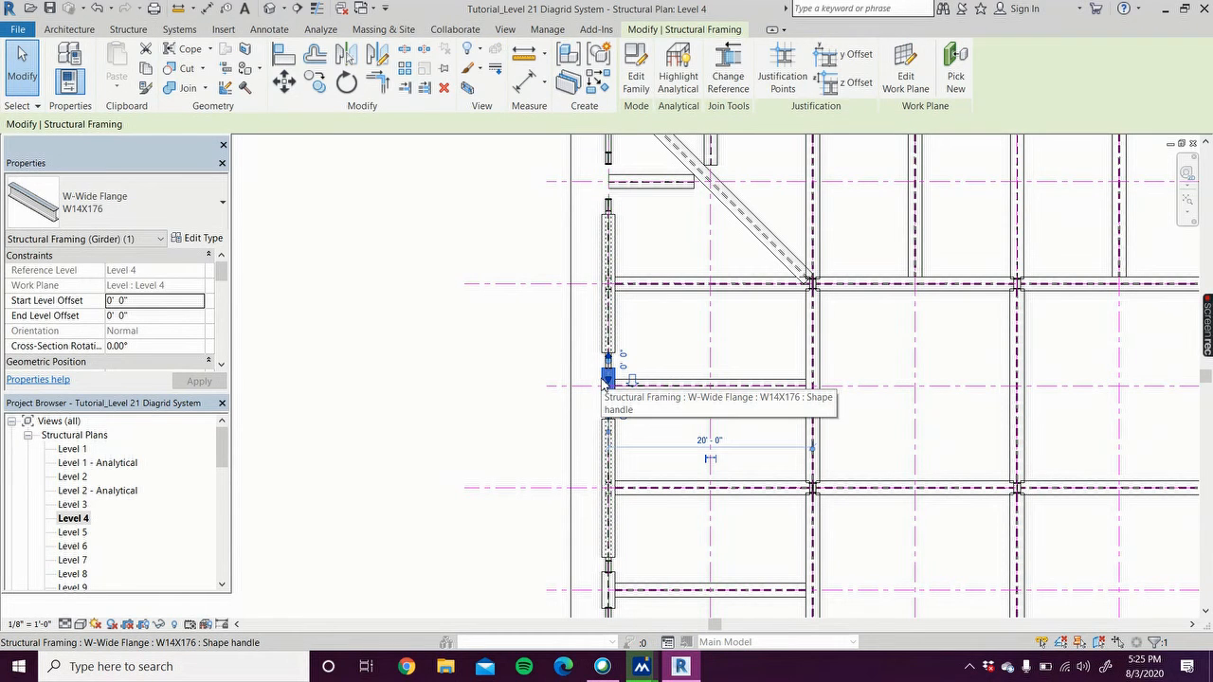
{"action": "left_click", "coordinate": [316, 85]}
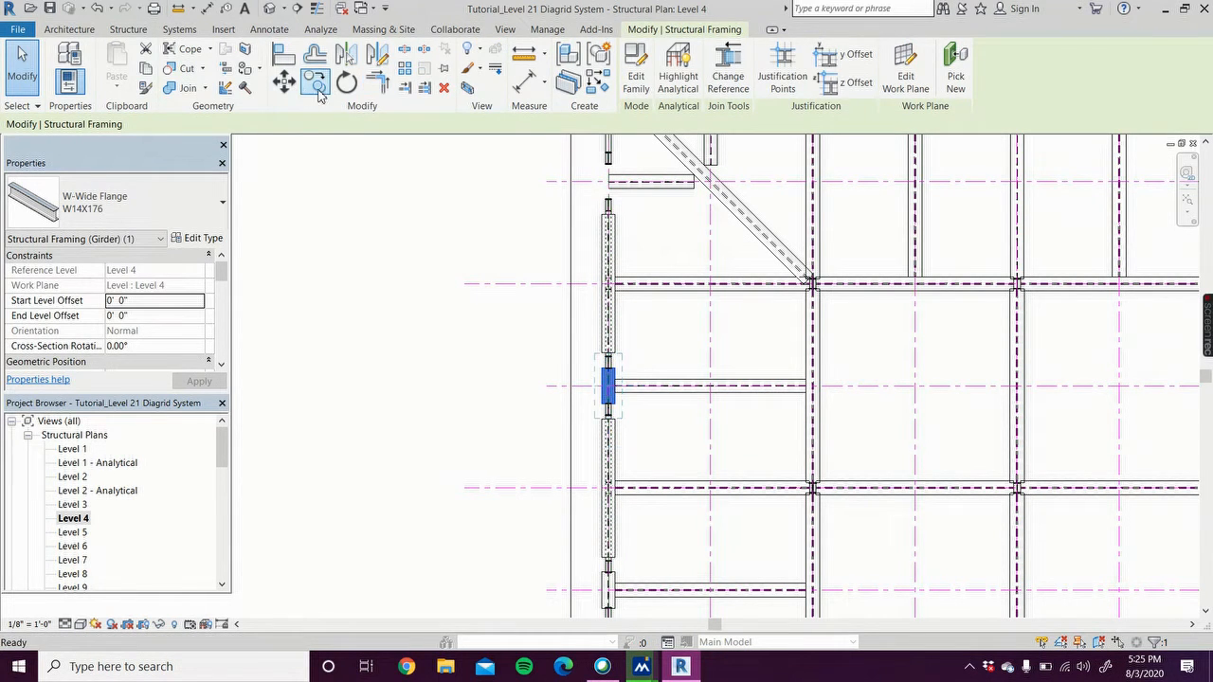
{"action": "left_click", "coordinate": [543, 387]}
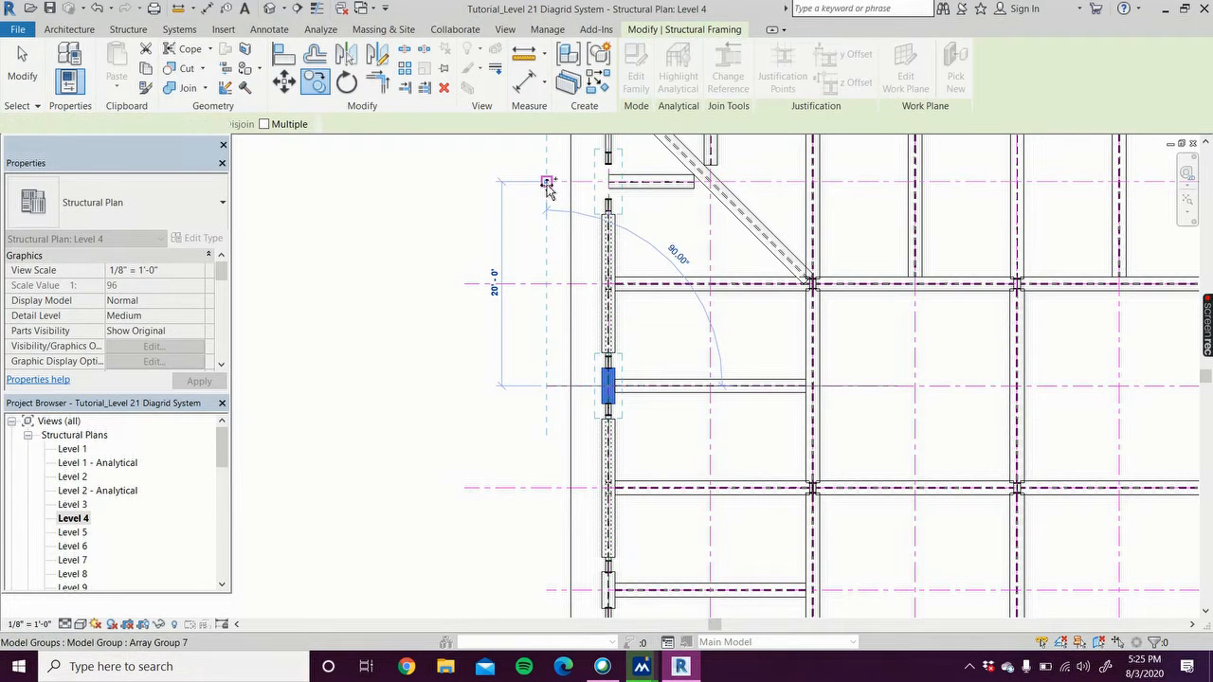
{"action": "left_click", "coordinate": [547, 182]}
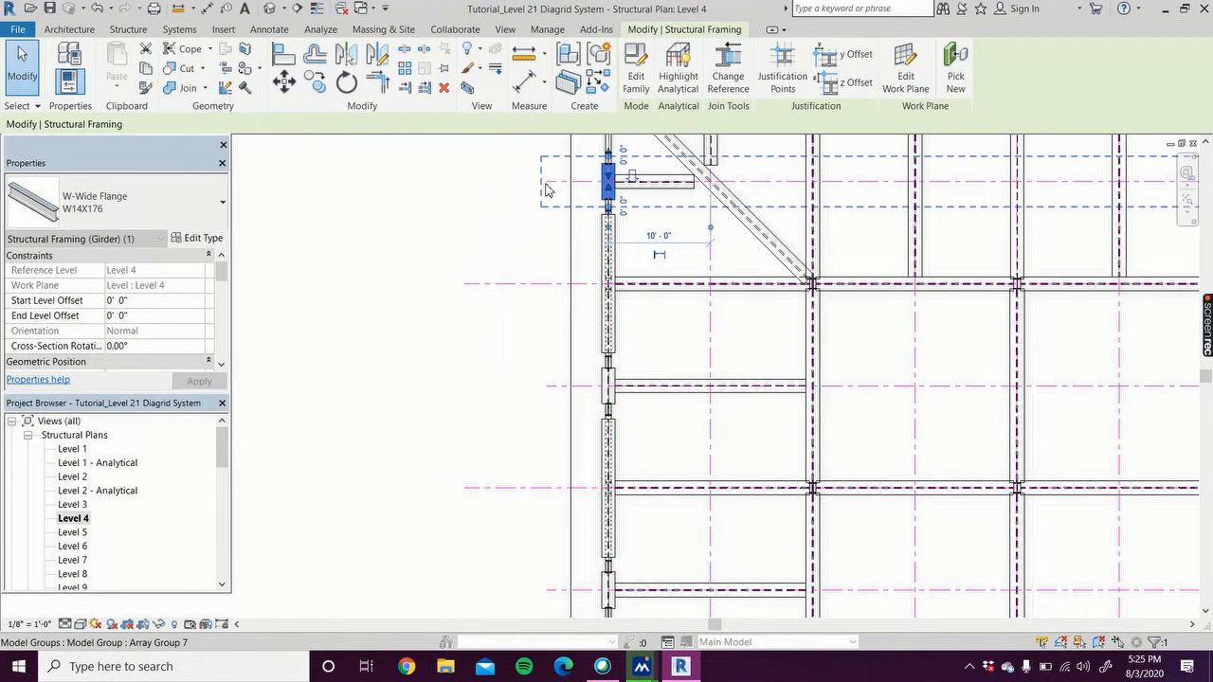
{"action": "left_click", "coordinate": [432, 228]}
Place a W14X176 beam at 45° across the corner of grids 1 and A, between the W14X30 columns nearest the corner.
{"action": "scroll", "coordinate": [432, 229], "scroll_direction": "down", "scroll_amount": 4}
{"action": "scroll", "coordinate": [431, 229], "scroll_direction": "down", "scroll_amount": 3}
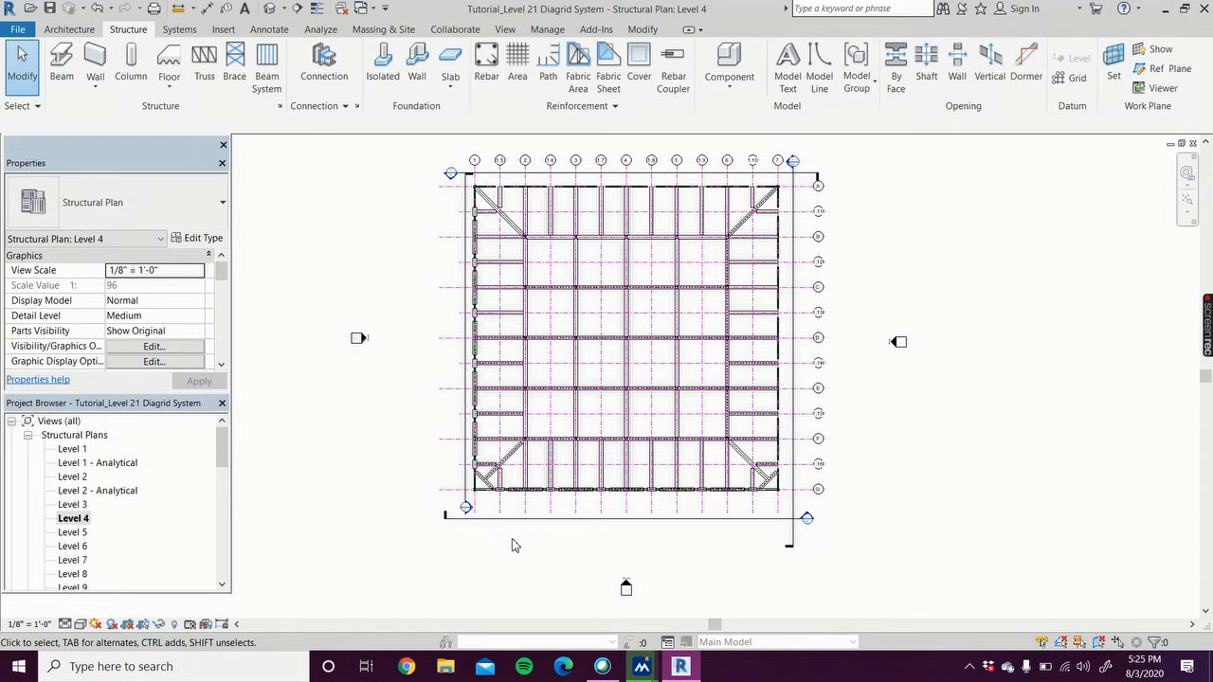
{"action": "scroll", "coordinate": [534, 531], "scroll_direction": "up", "scroll_amount": 4}
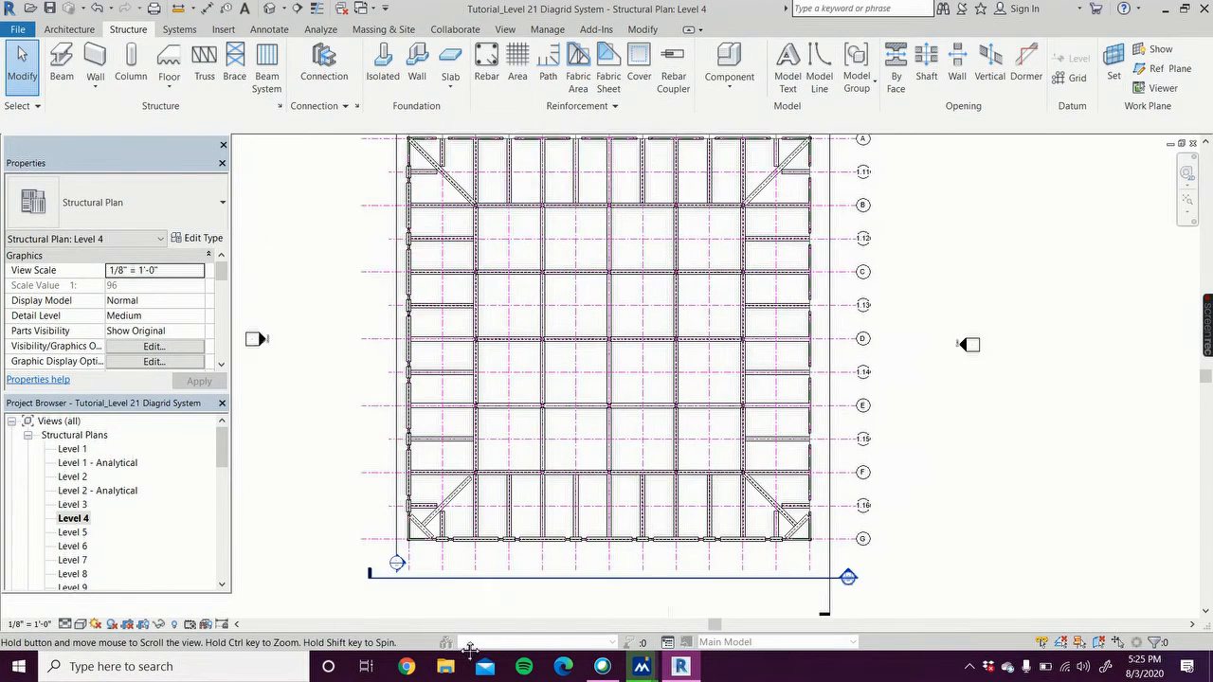
{"action": "scroll", "coordinate": [404, 190], "scroll_direction": "up", "scroll_amount": 3}
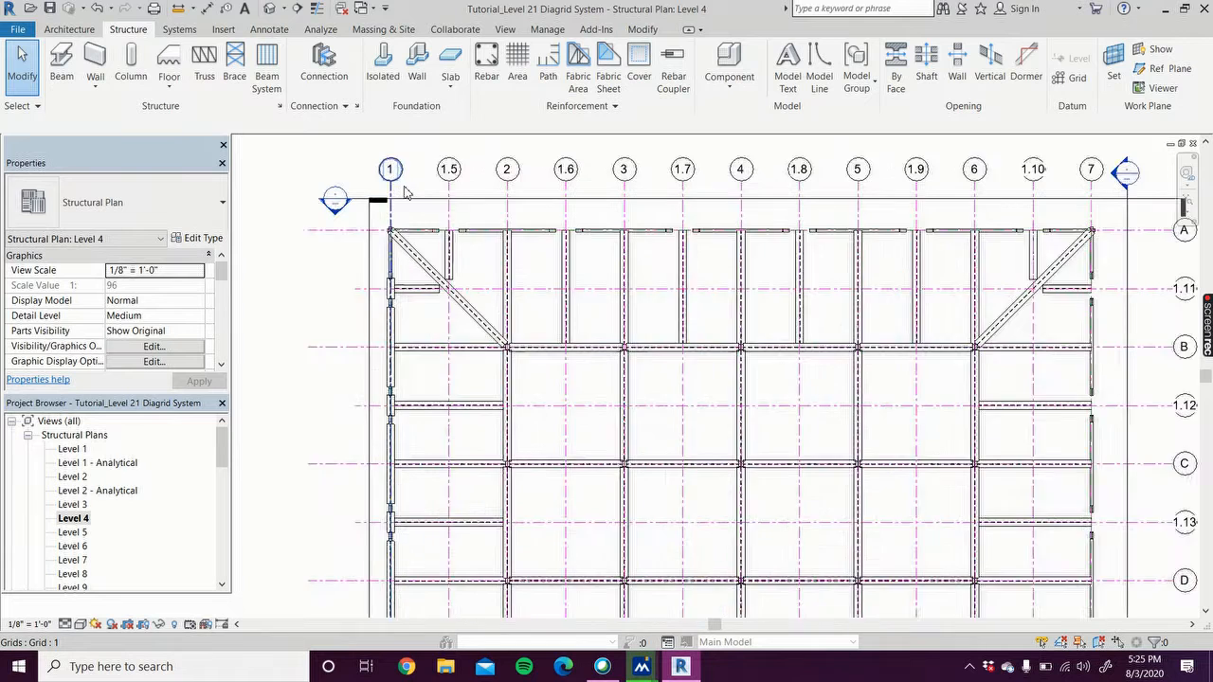
{"action": "scroll", "coordinate": [367, 336], "scroll_direction": "up", "scroll_amount": 5}
{"action": "middle_click_drag", "start_coordinate": [374, 280], "coordinate": [364, 516]}
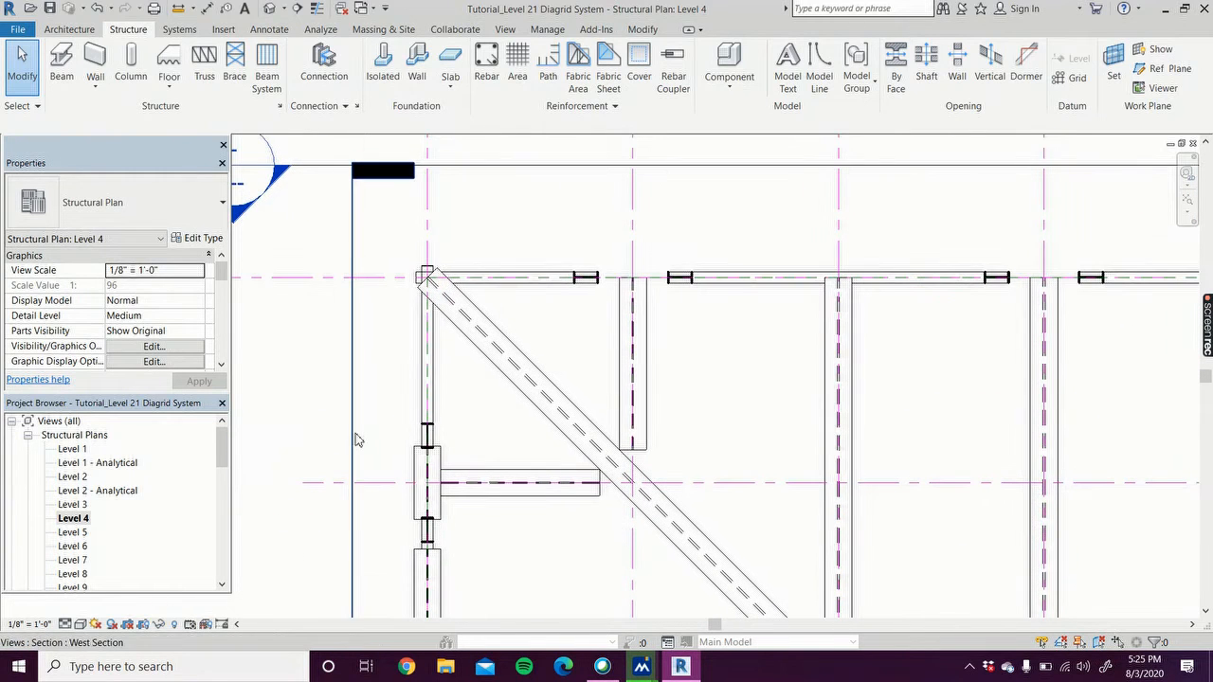
{"action": "left_click", "coordinate": [60, 67]}
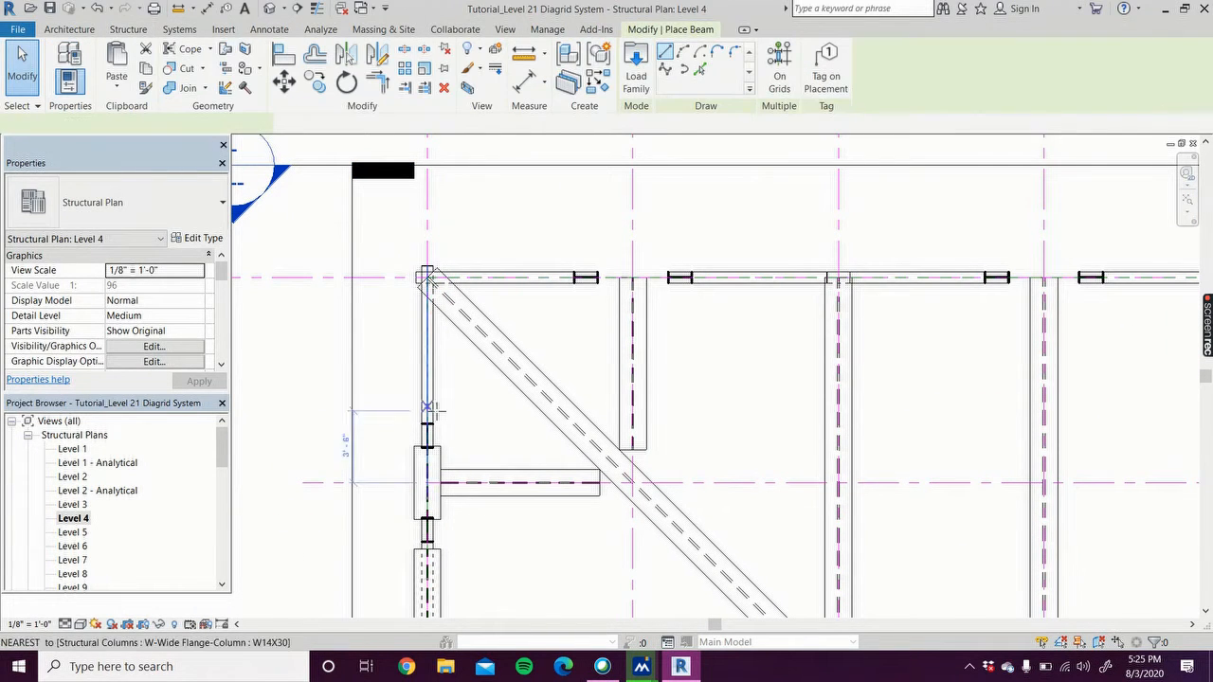
{"action": "left_click", "coordinate": [428, 433]}
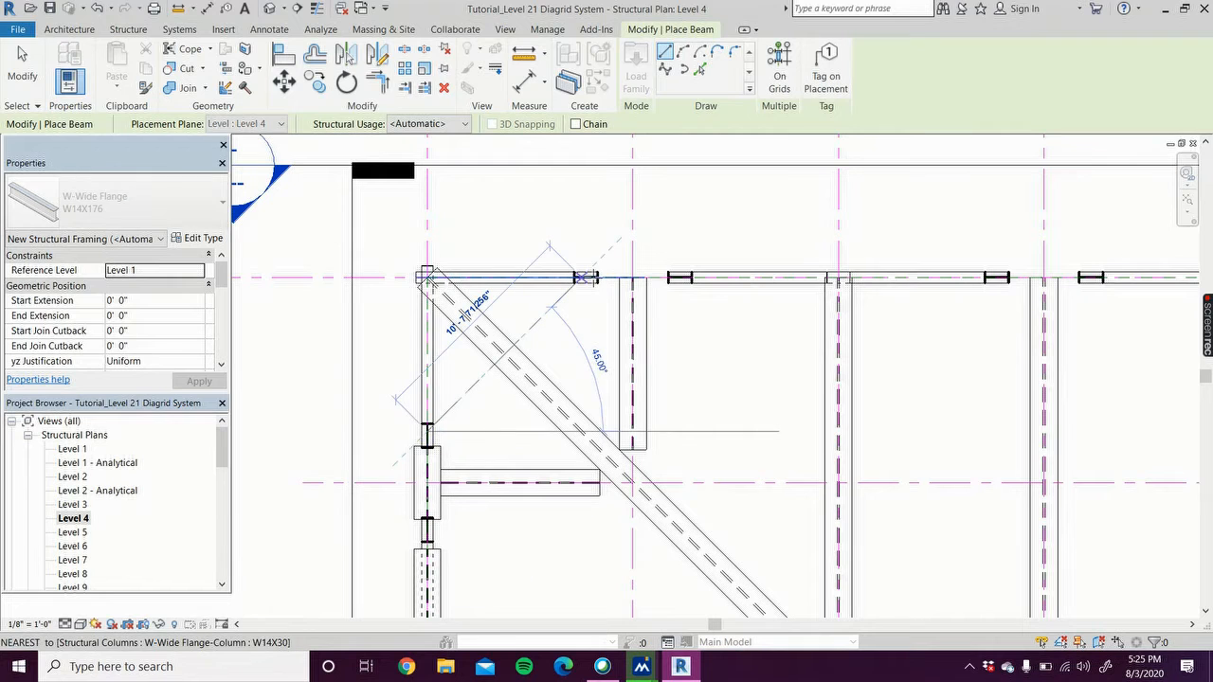
{"action": "left_click", "coordinate": [583, 277]}
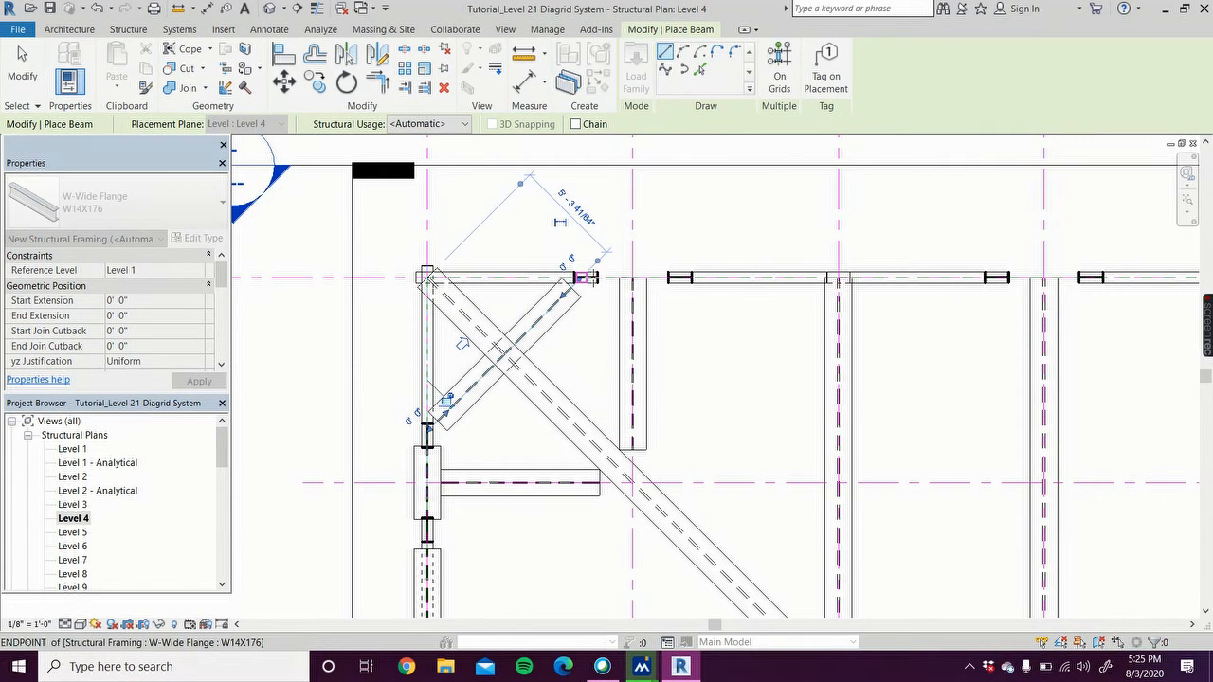
{"action": "key", "text": "Escape"}
{"action": "key", "text": "Escape"}
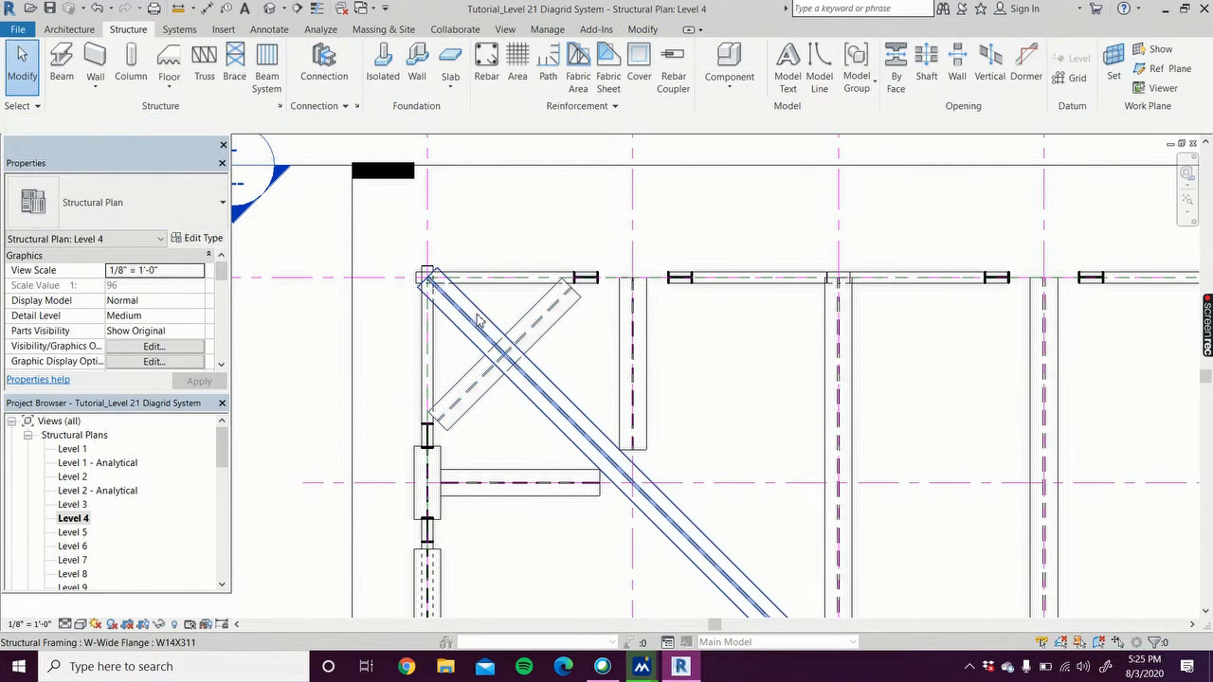
Shorten the diagonal W14X311 girder at the corner of grids 1 and A so it ends at the 45° corner beam.
{"action": "left_click", "coordinate": [477, 319]}
{"action": "left_click_drag", "start_coordinate": [425, 278], "coordinate": [455, 308]}
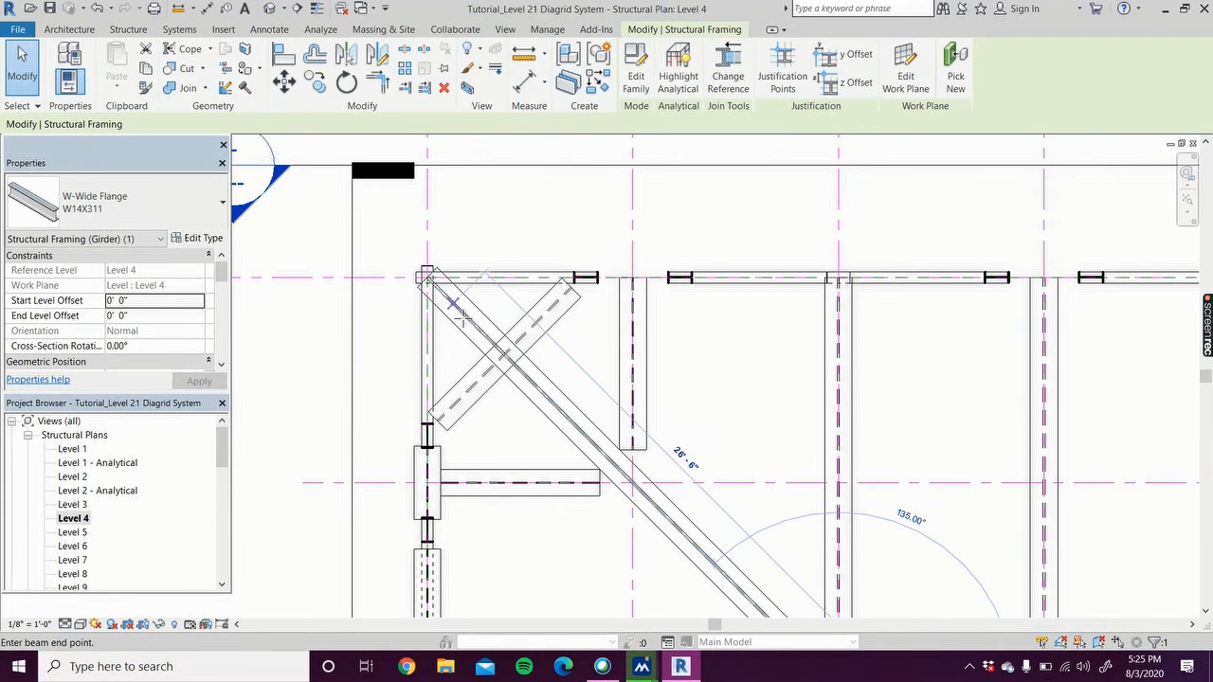
{"action": "left_click_drag", "start_coordinate": [492, 357], "coordinate": [500, 357]}
{"action": "left_click", "coordinate": [505, 425]}
{"action": "scroll", "coordinate": [505, 427], "scroll_direction": "down", "scroll_amount": 2}
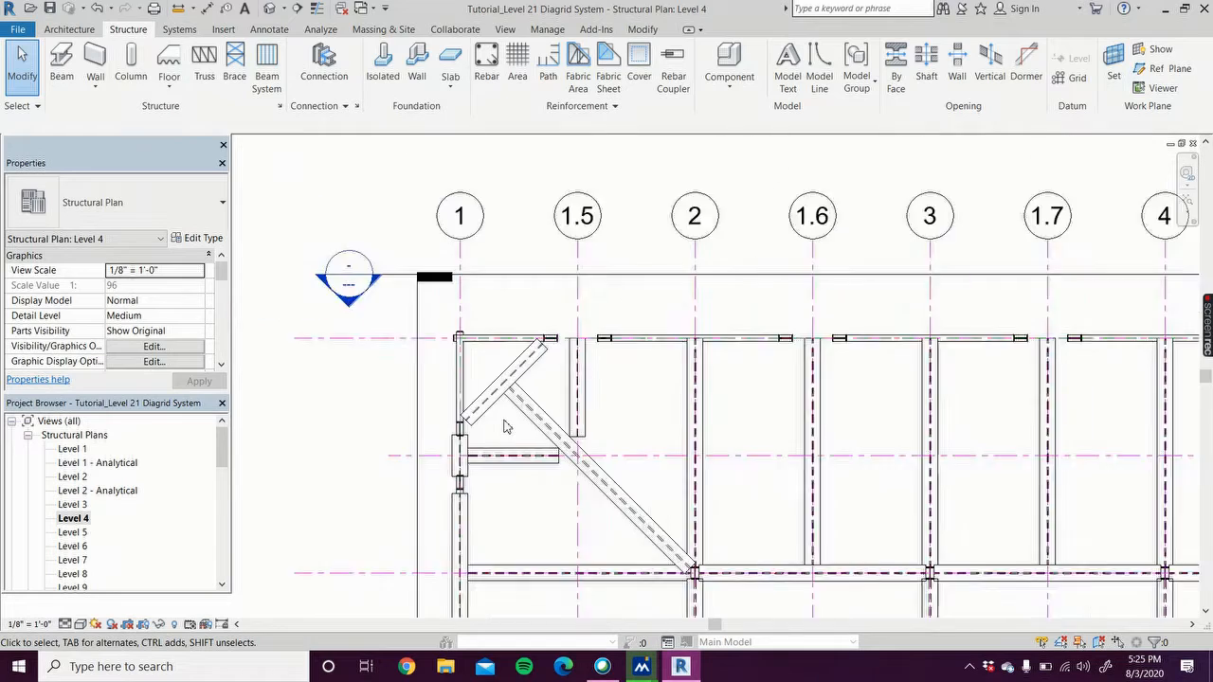
Ungroup the arrayed W14X176 beam pairs along grid G.
{"action": "scroll", "coordinate": [505, 425], "scroll_direction": "down", "scroll_amount": 4}
{"action": "middle_click_drag", "start_coordinate": [438, 300], "coordinate": [422, 154]}
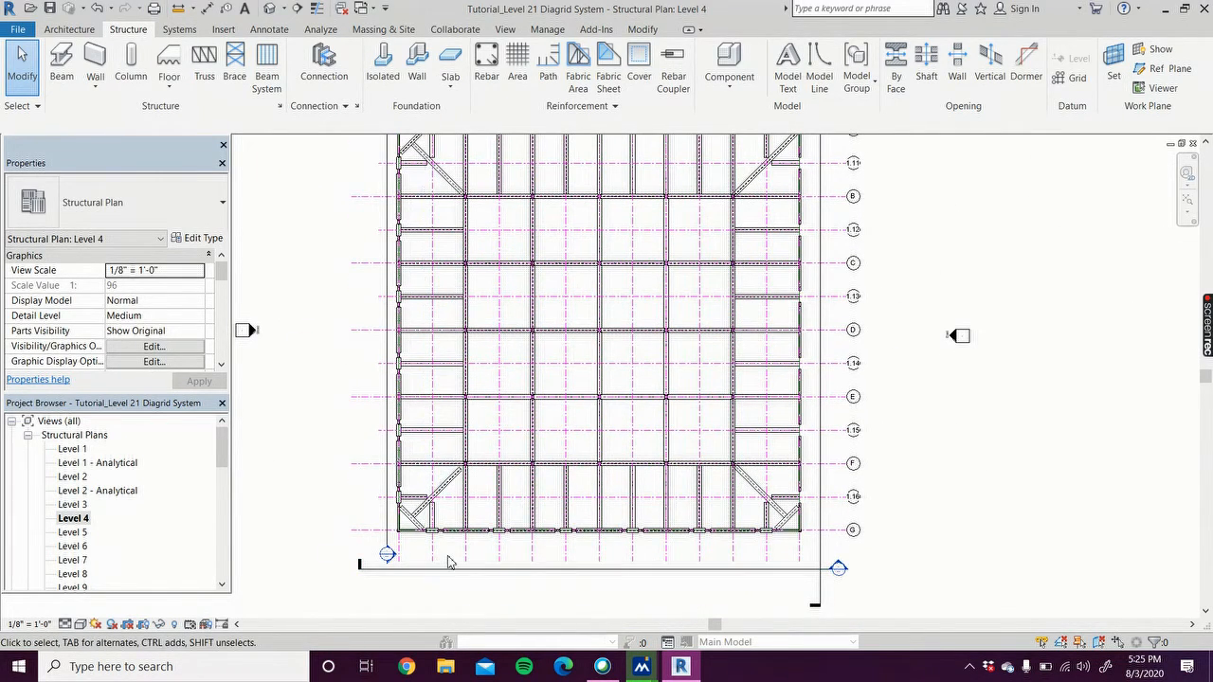
{"action": "scroll", "coordinate": [447, 560], "scroll_direction": "up", "scroll_amount": 3}
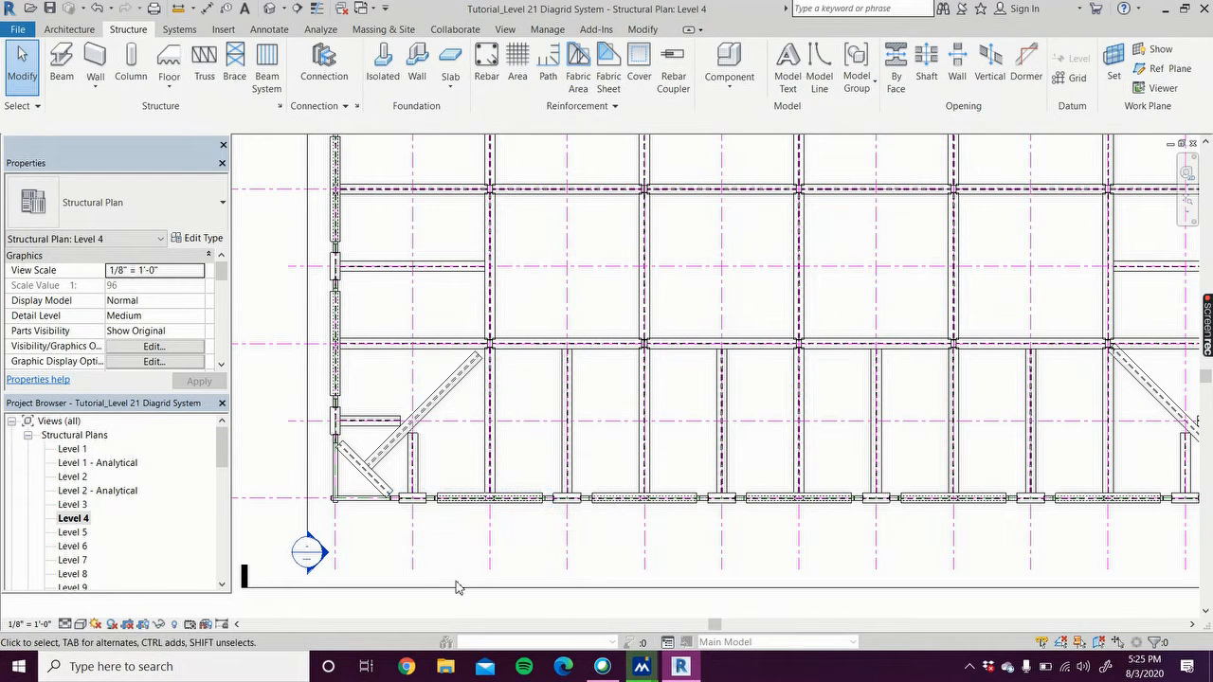
{"action": "left_click", "coordinate": [422, 499]}
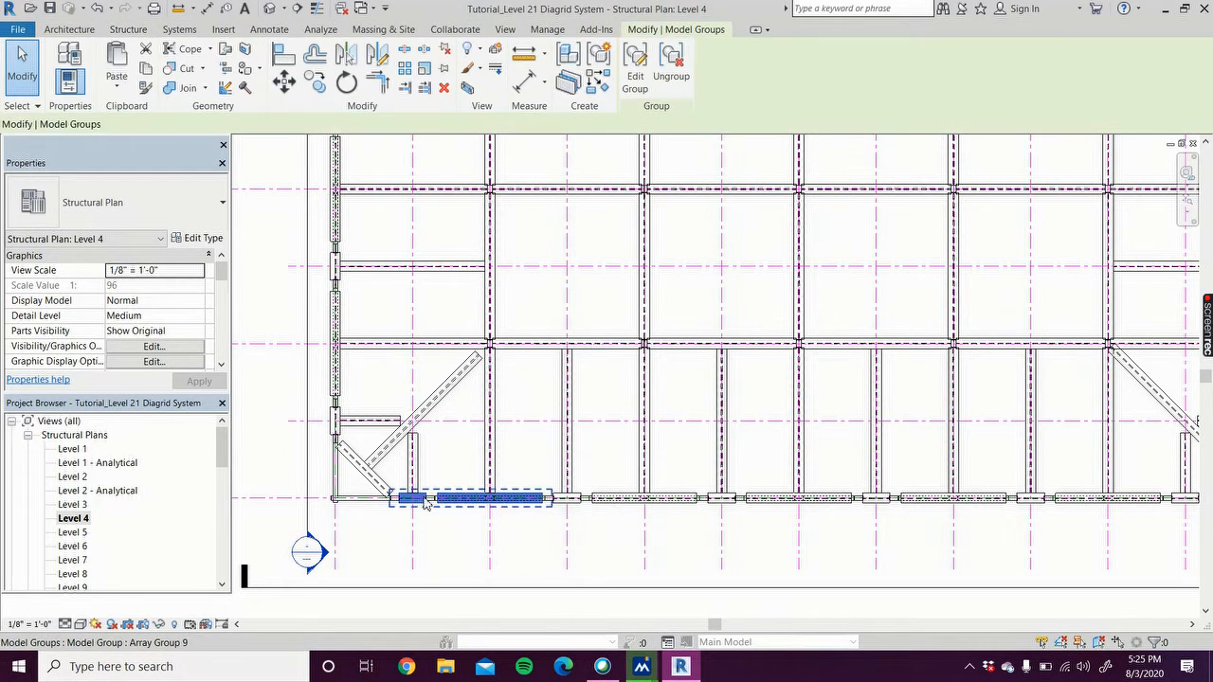
{"action": "left_click", "coordinate": [672, 73]}
{"action": "left_click", "coordinate": [615, 503]}
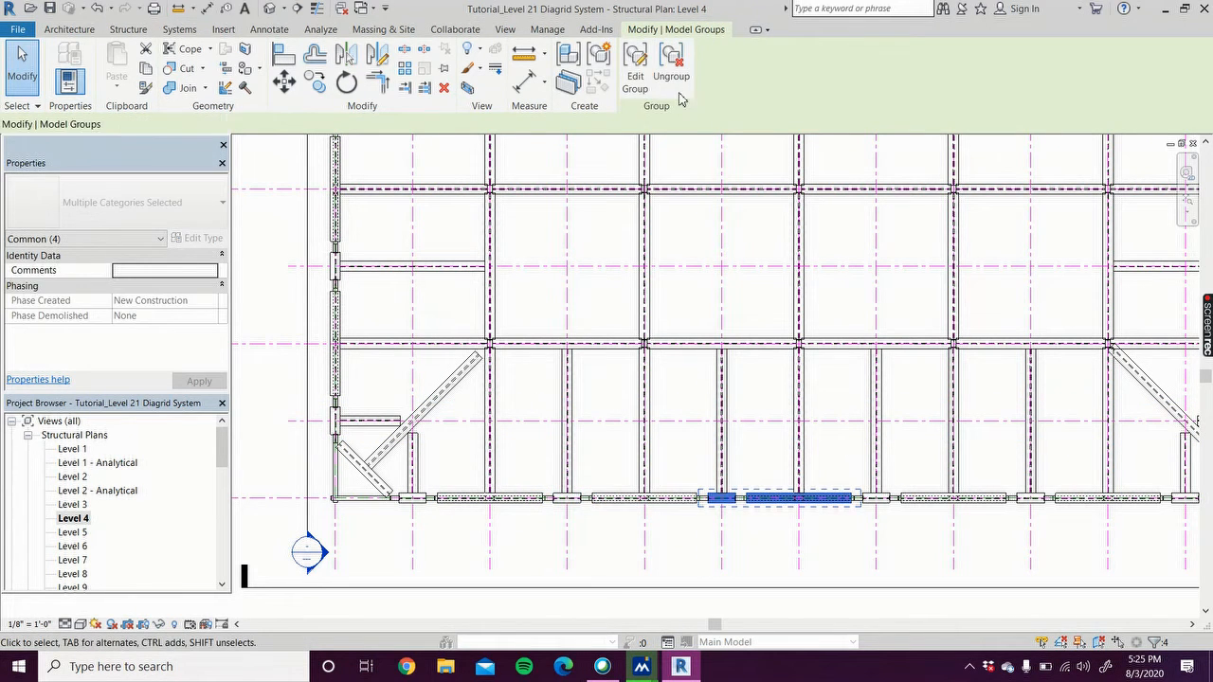
{"action": "left_click", "coordinate": [672, 73]}
{"action": "left_click", "coordinate": [916, 503]}
{"action": "left_click", "coordinate": [672, 73]}
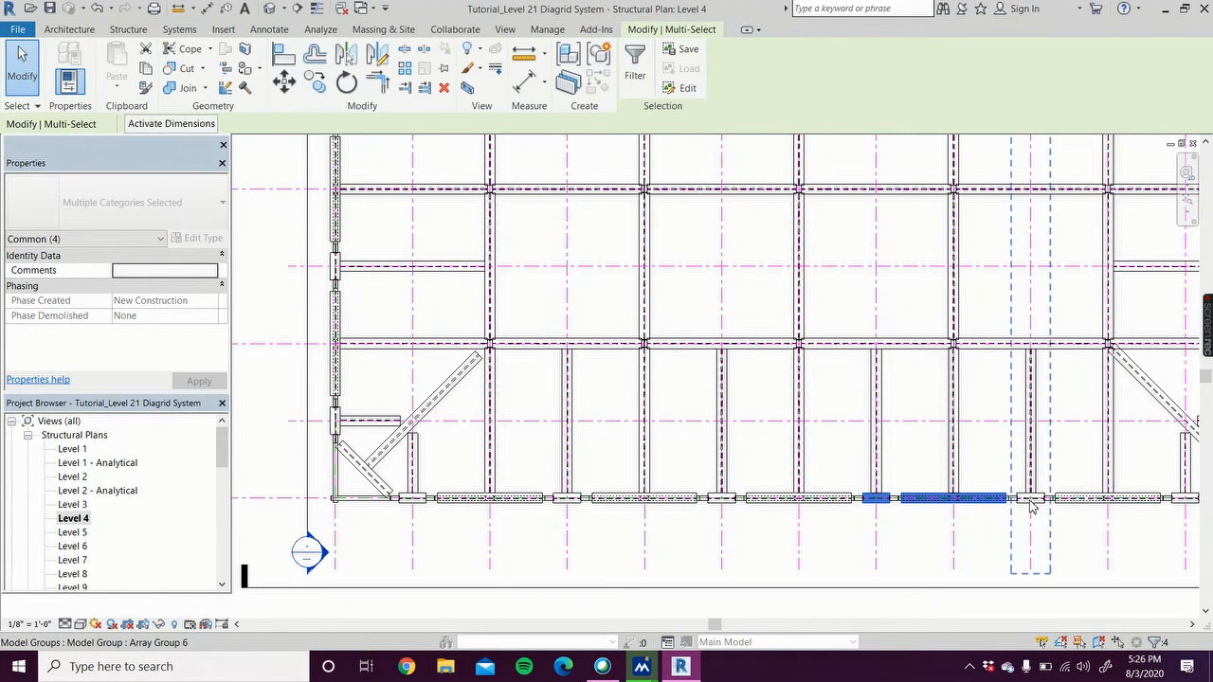
Ungroup the arrayed W14X176 beam pairs along grid 1, from grid F up to grid C.
{"action": "scroll", "coordinate": [1097, 524], "scroll_direction": "down", "scroll_amount": 3}
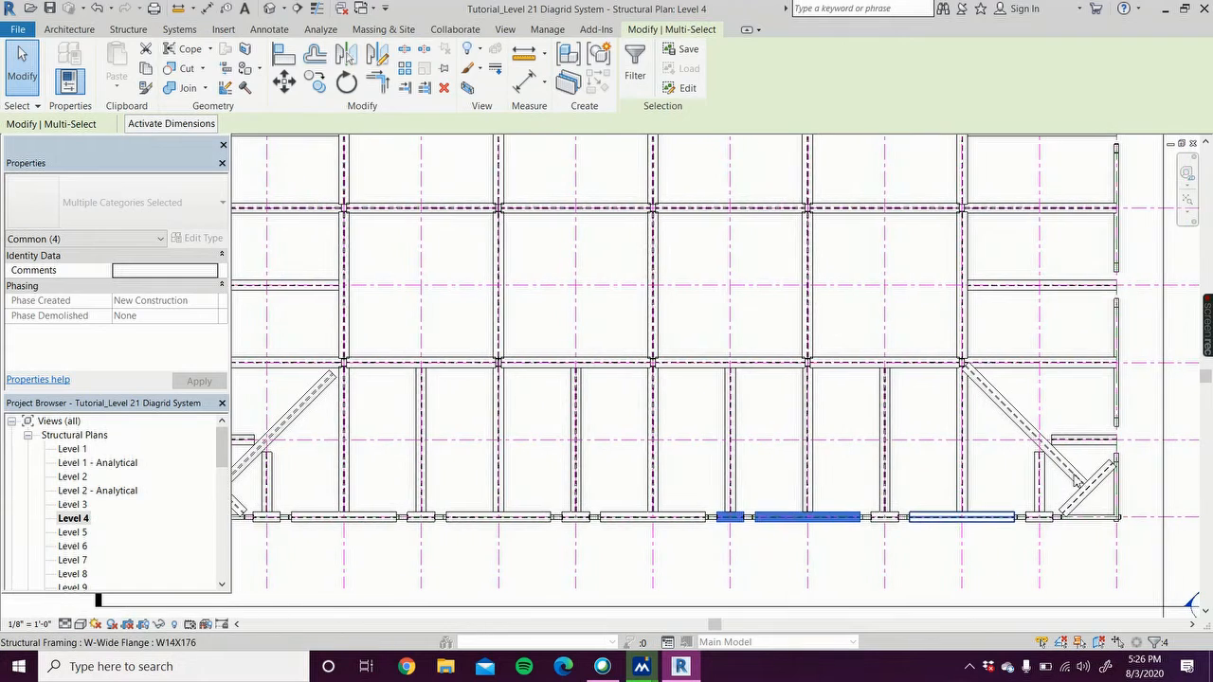
{"action": "middle_click_drag", "start_coordinate": [667, 579], "coordinate": [838, 623]}
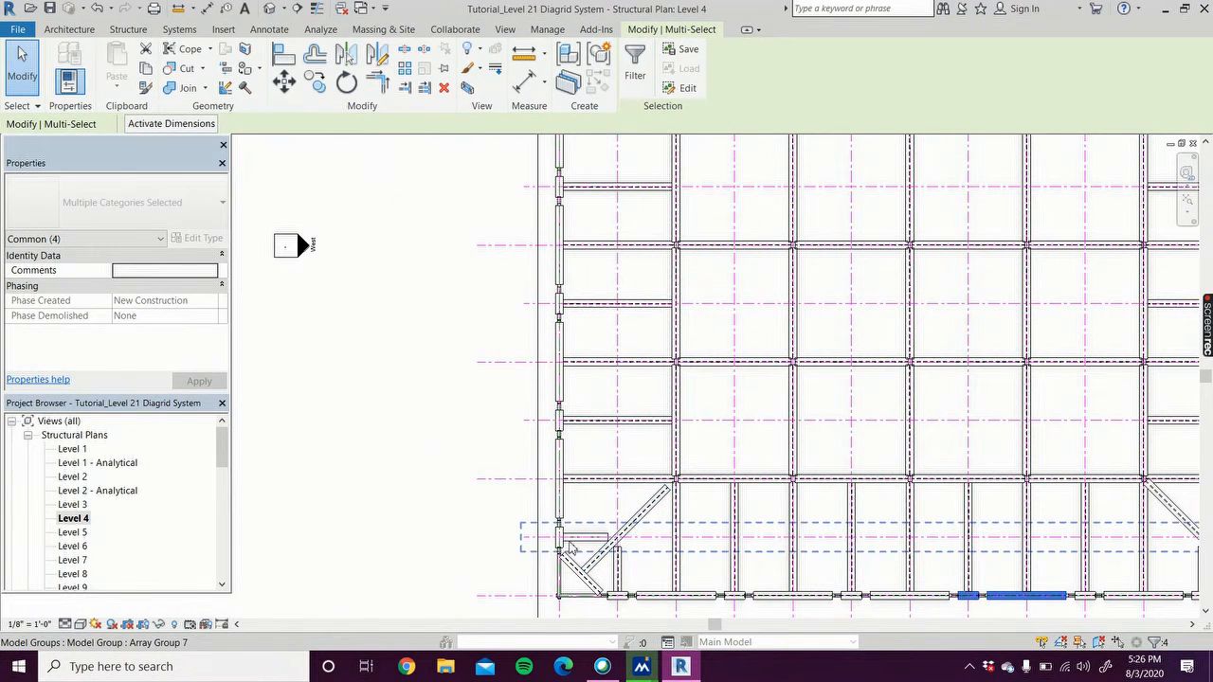
{"action": "left_click", "coordinate": [559, 518]}
{"action": "left_click", "coordinate": [673, 74]}
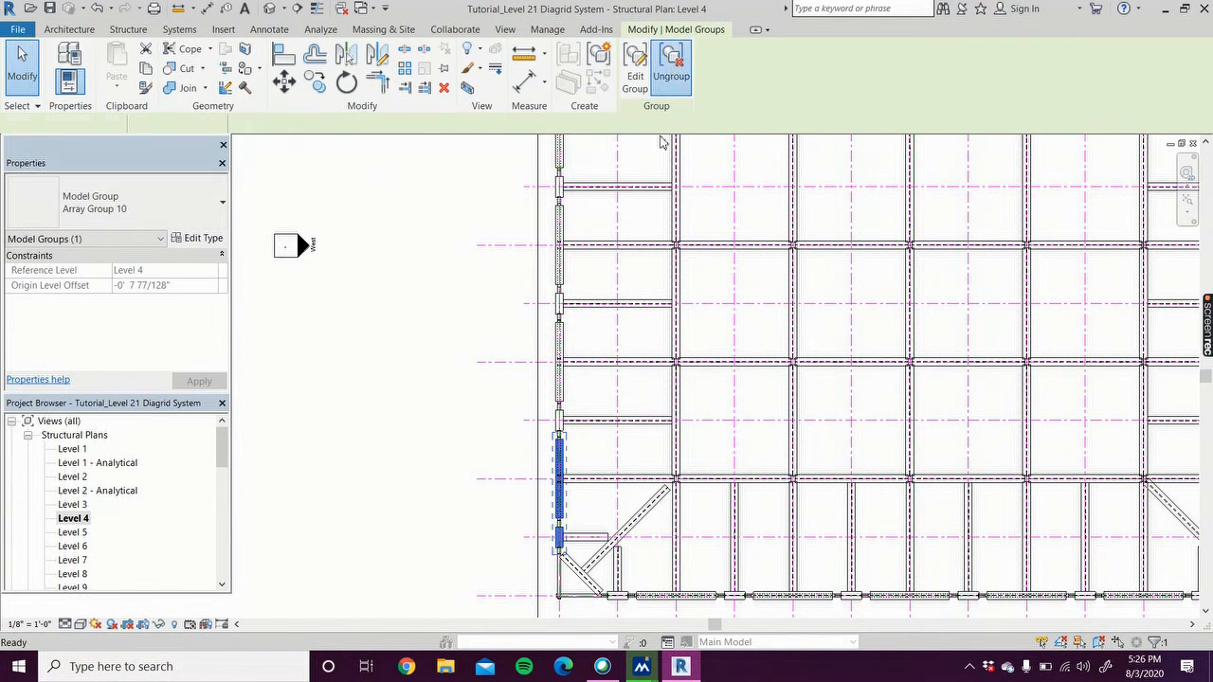
{"action": "left_click", "coordinate": [680, 76]}
{"action": "left_click", "coordinate": [562, 260]}
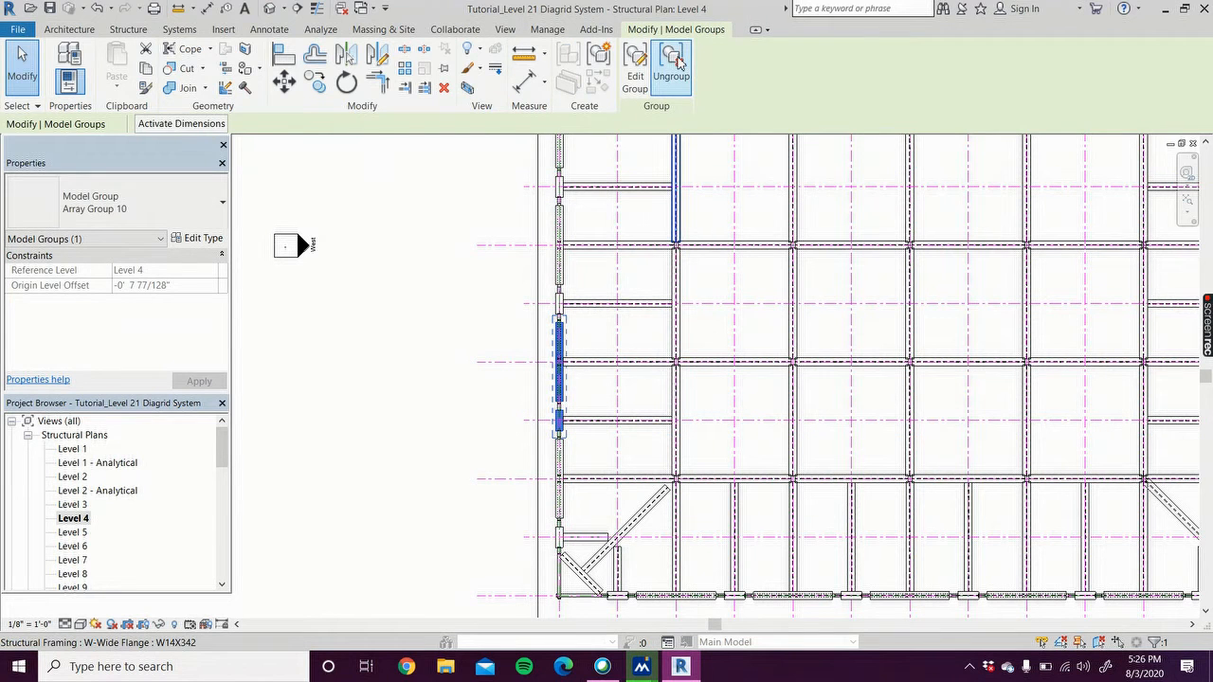
{"action": "left_click", "coordinate": [682, 76]}
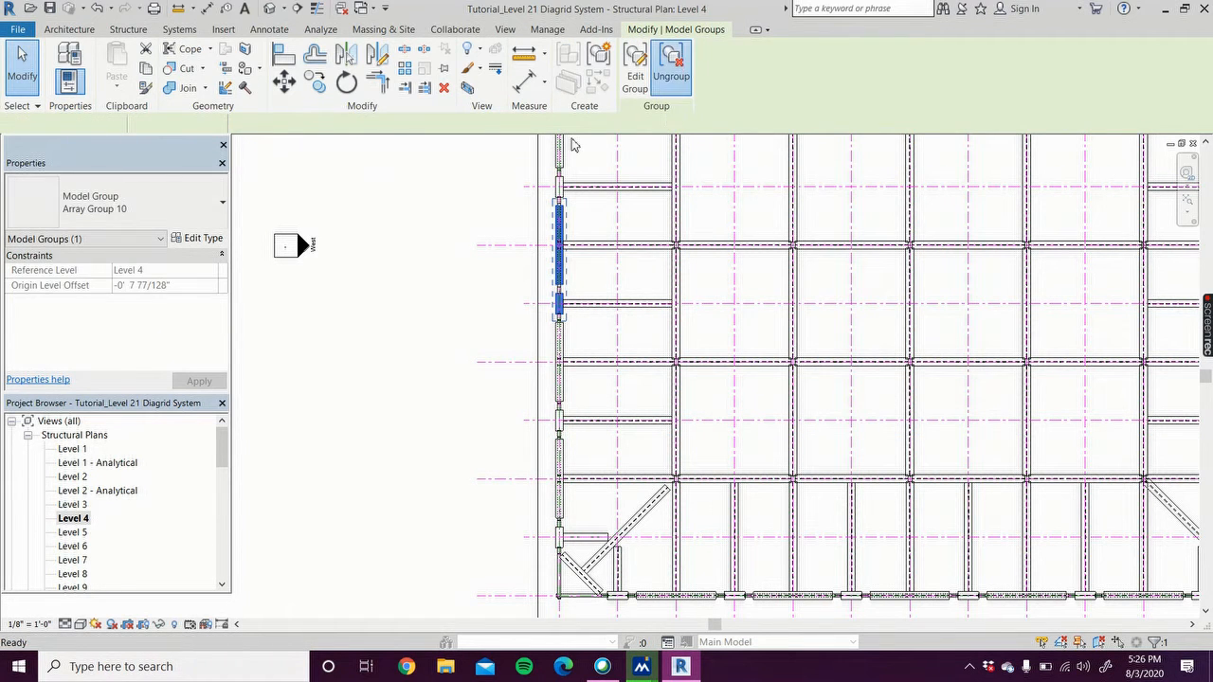
{"action": "middle_click_drag", "start_coordinate": [476, 322], "coordinate": [425, 556]}
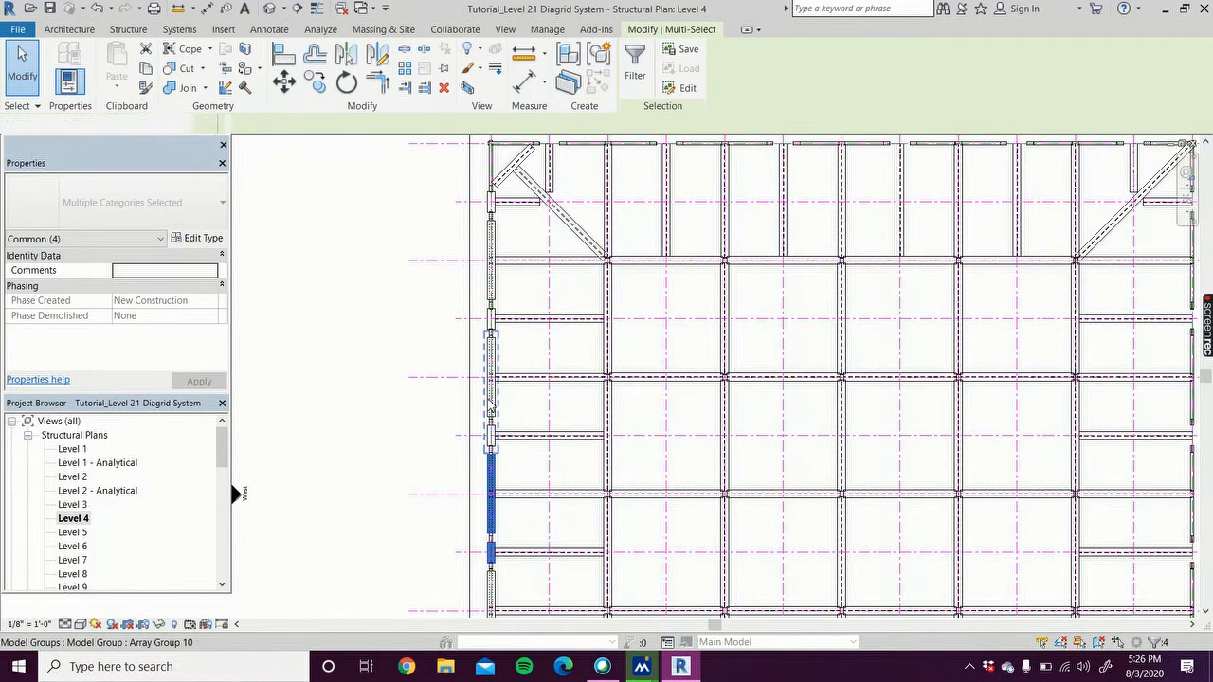
{"action": "left_click", "coordinate": [491, 410]}
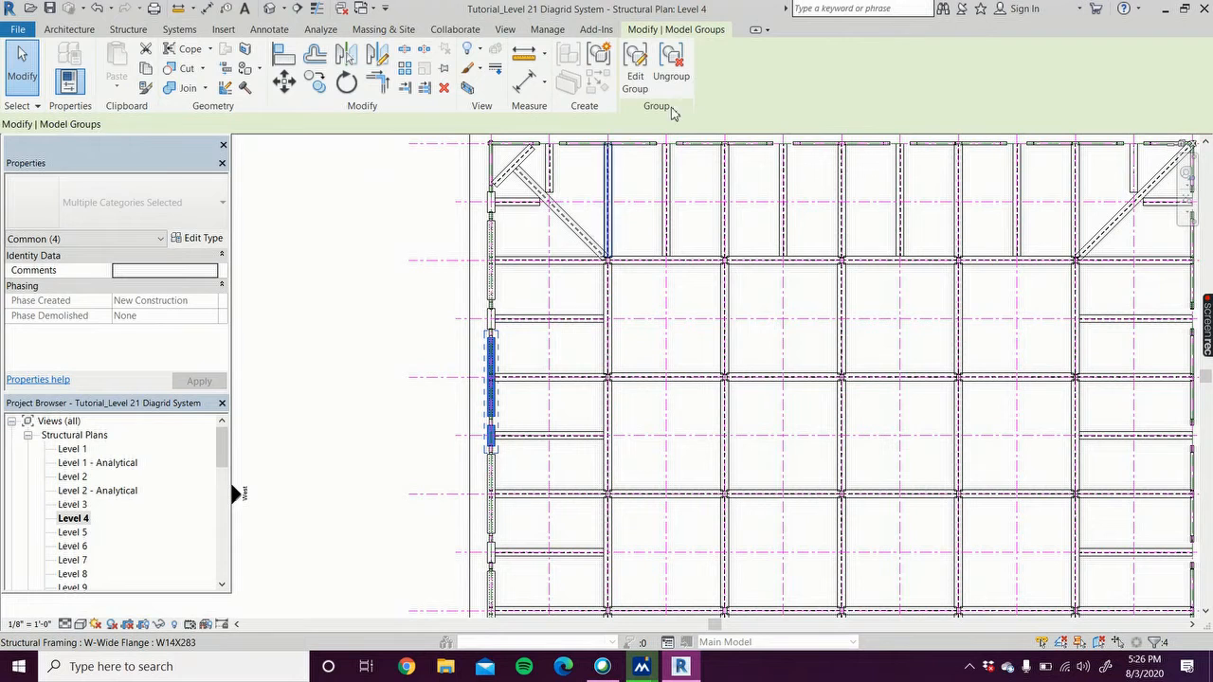
{"action": "left_click", "coordinate": [674, 74]}
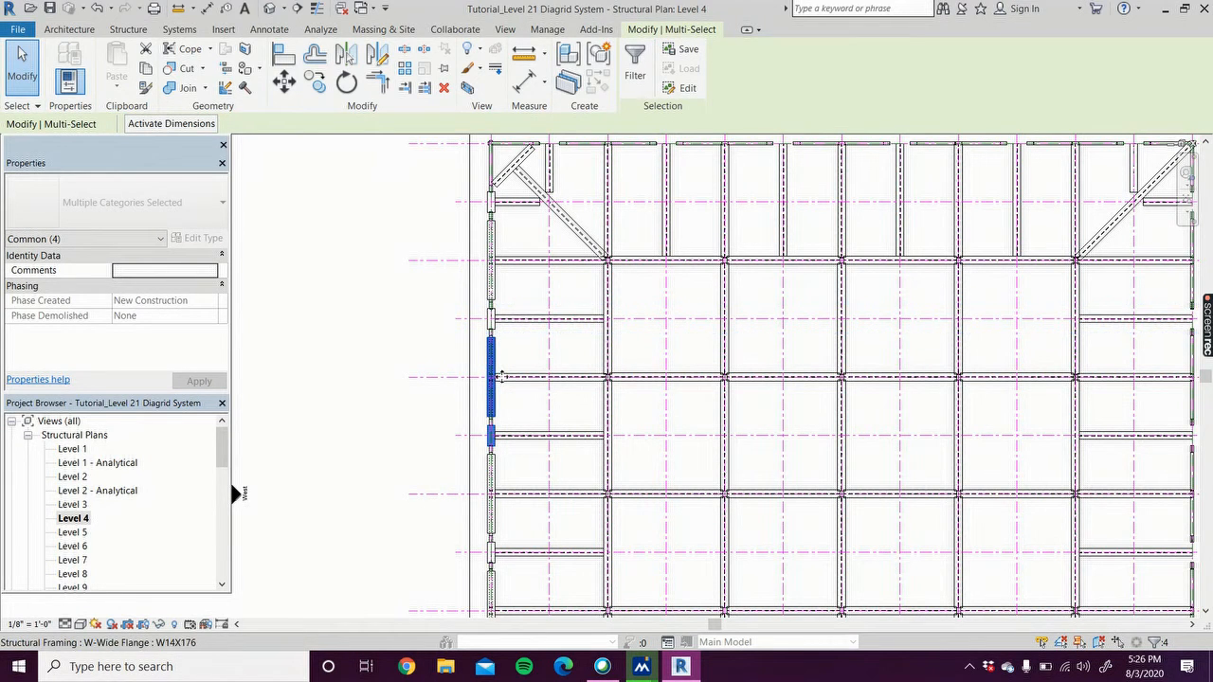
{"action": "scroll", "coordinate": [461, 506], "scroll_direction": "down", "scroll_amount": 3}
{"action": "middle_click_drag", "start_coordinate": [460, 506], "coordinate": [405, 407]}
{"action": "scroll", "coordinate": [388, 372], "scroll_direction": "down", "scroll_amount": 1}
{"action": "left_click_drag", "start_coordinate": [400, 157], "coordinate": [770, 548]}
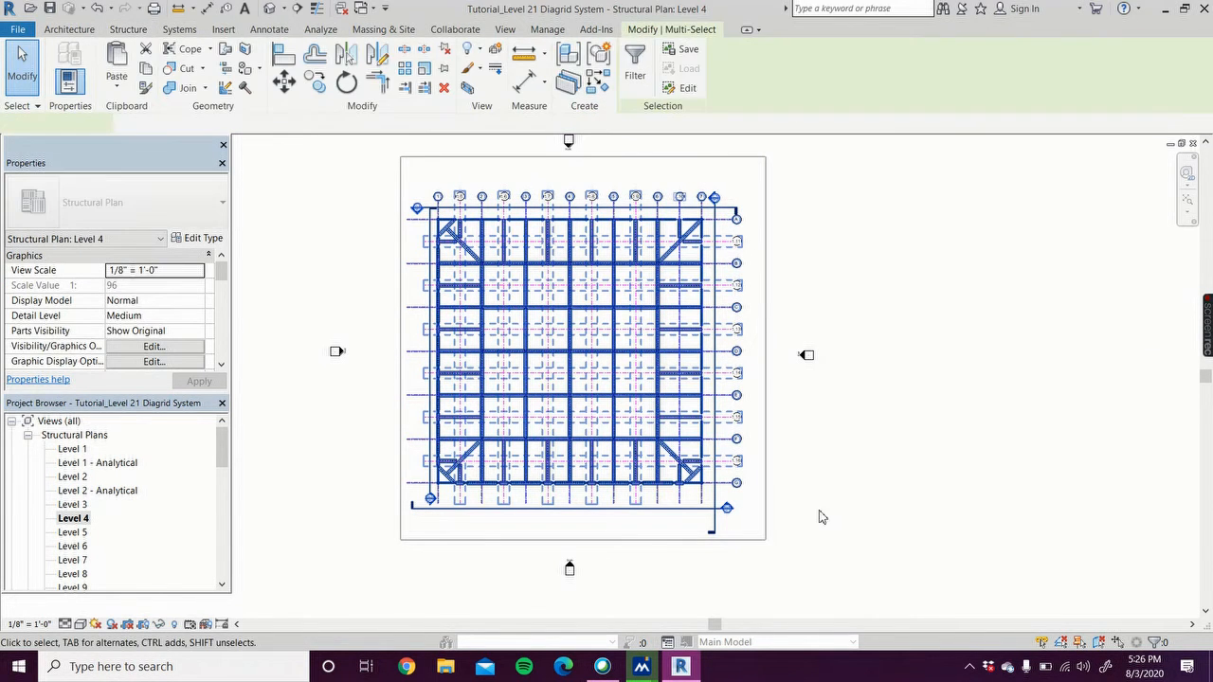
{"action": "key", "text": "Escape"}
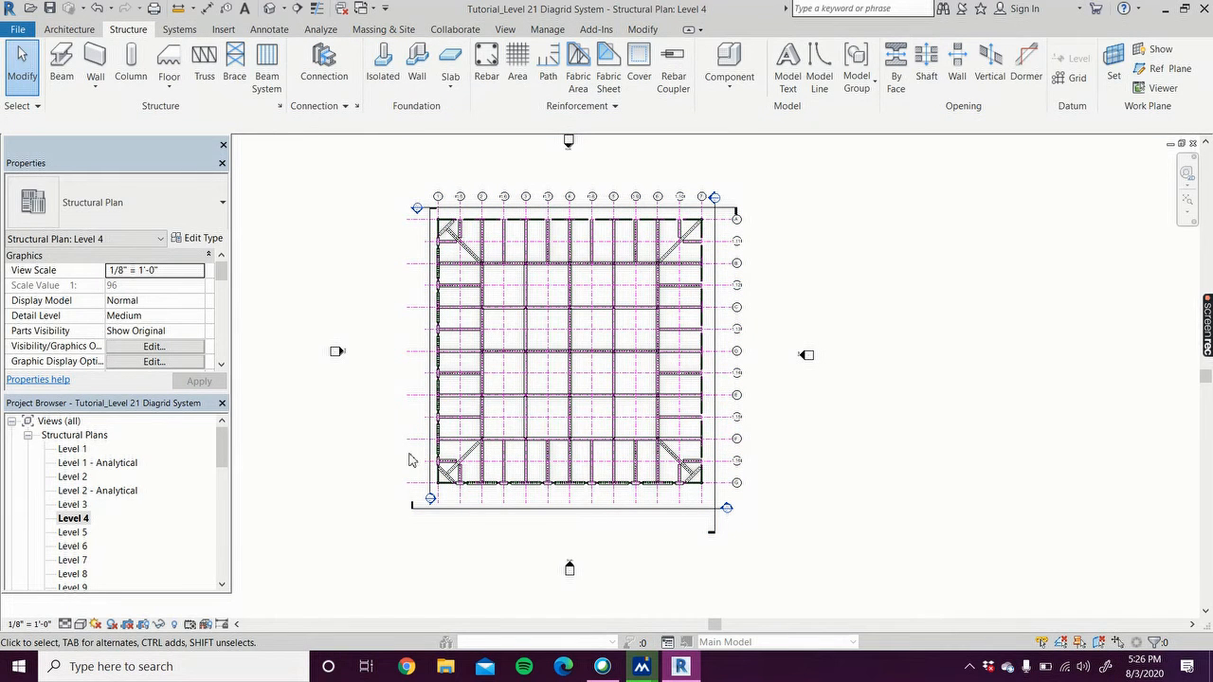
Select the six short and long W14X176 beams along grid G from grid 1.5 to grid 4.
{"action": "scroll", "coordinate": [410, 461], "scroll_direction": "up", "scroll_amount": 3}
{"action": "middle_click_drag", "start_coordinate": [383, 525], "coordinate": [343, 588]}
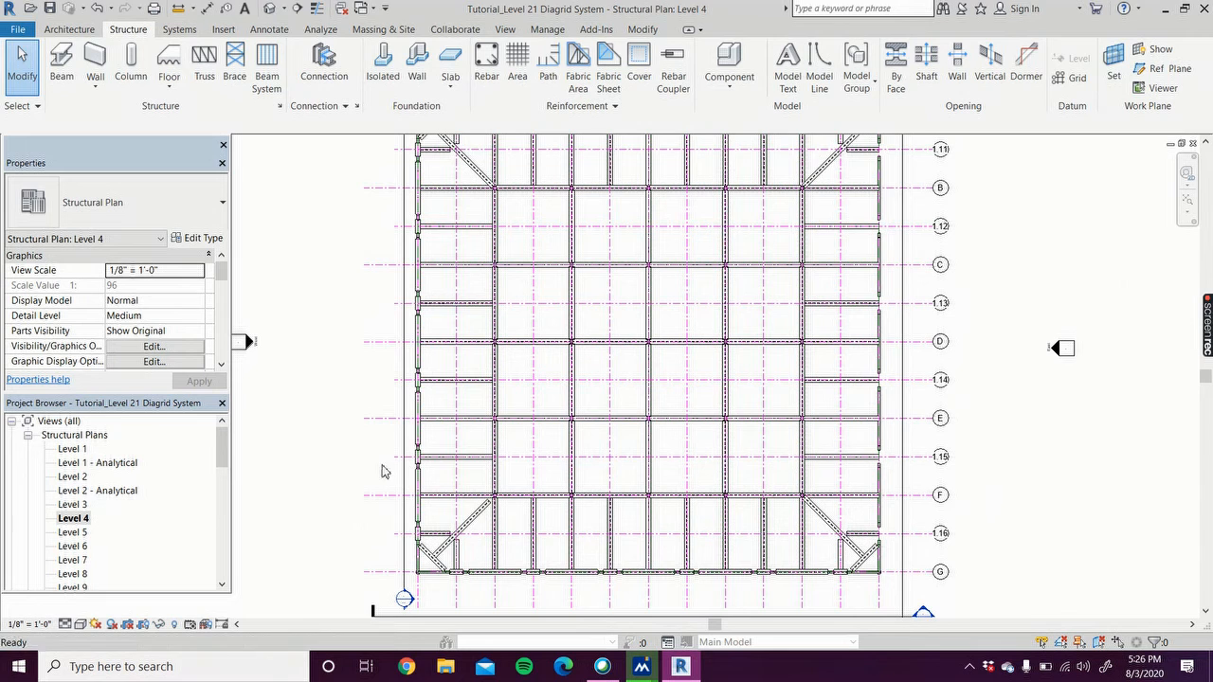
{"action": "left_click", "coordinate": [642, 30]}
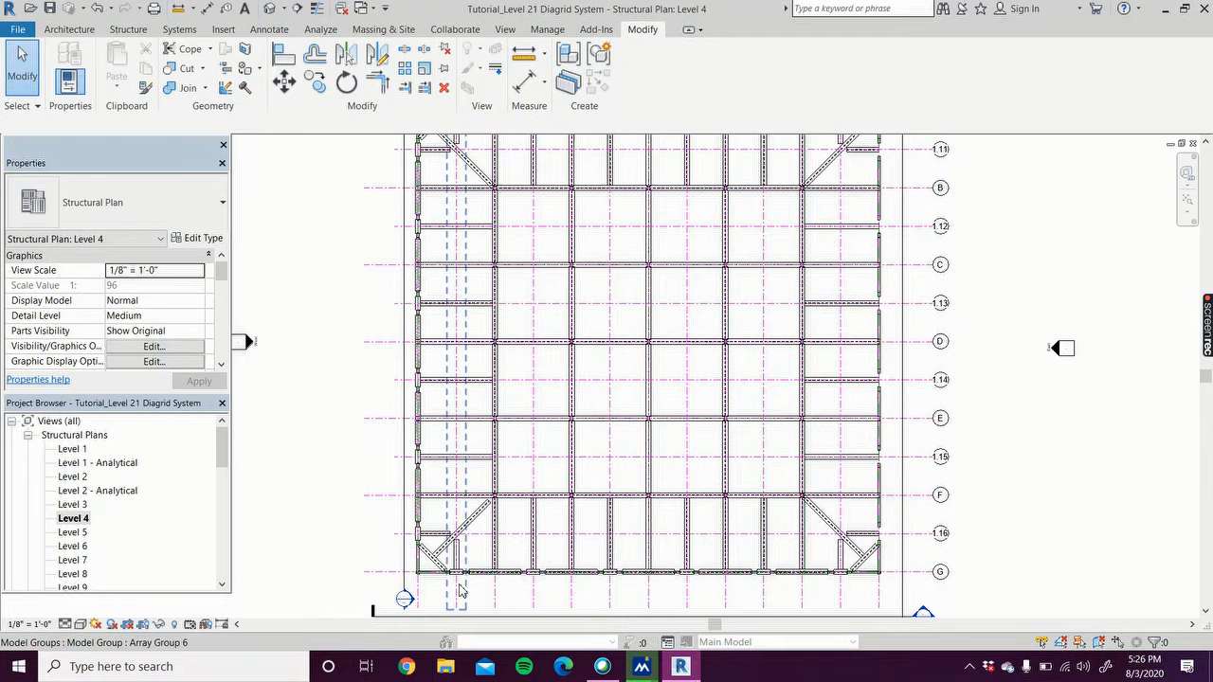
{"action": "key", "text": "Tab"}
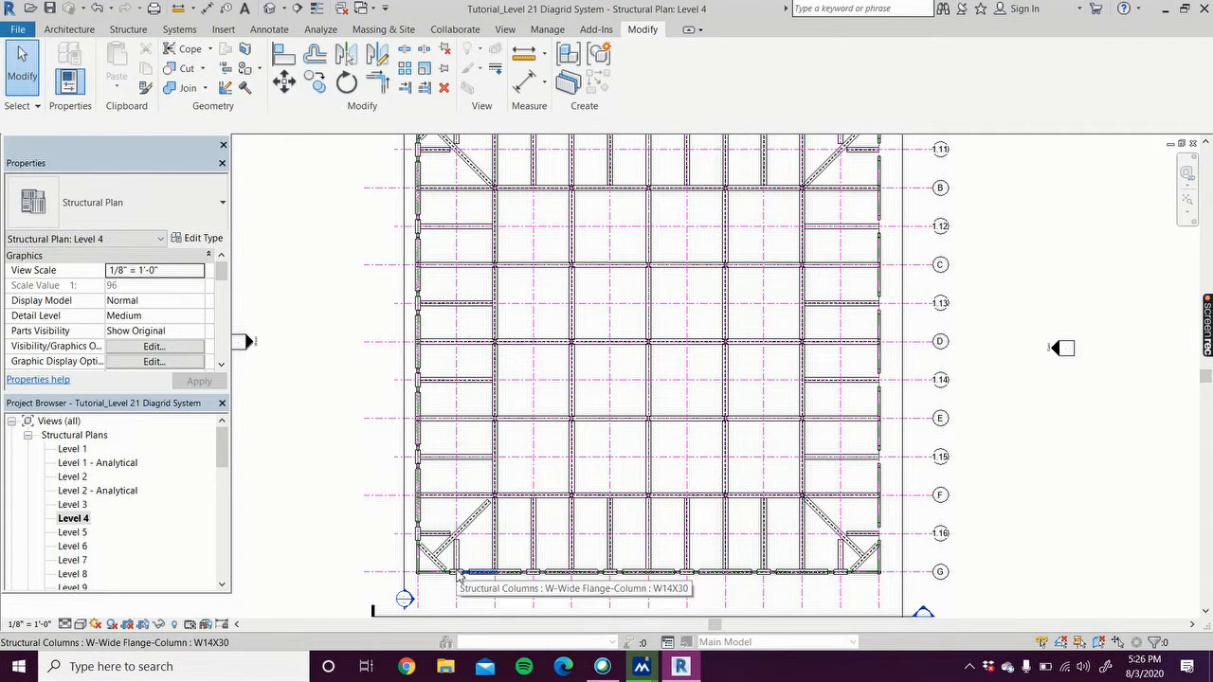
{"action": "key", "text": "Tab"}
{"action": "key", "text": "Tab"}
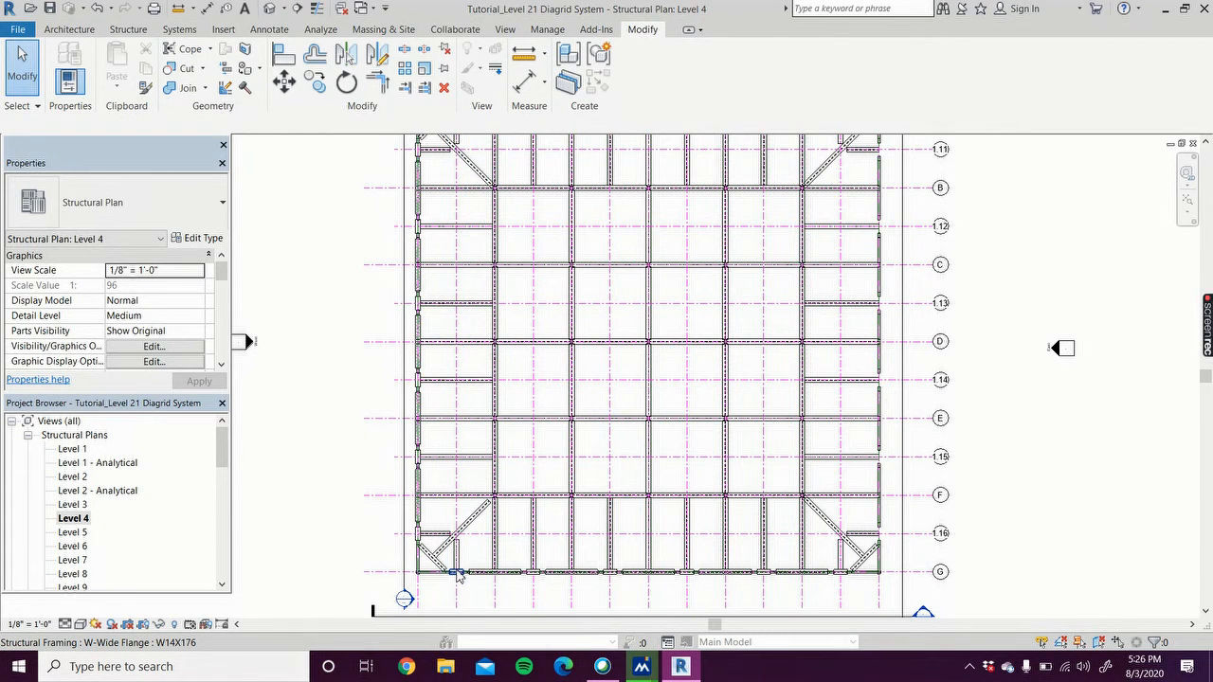
{"action": "left_click", "coordinate": [458, 576]}
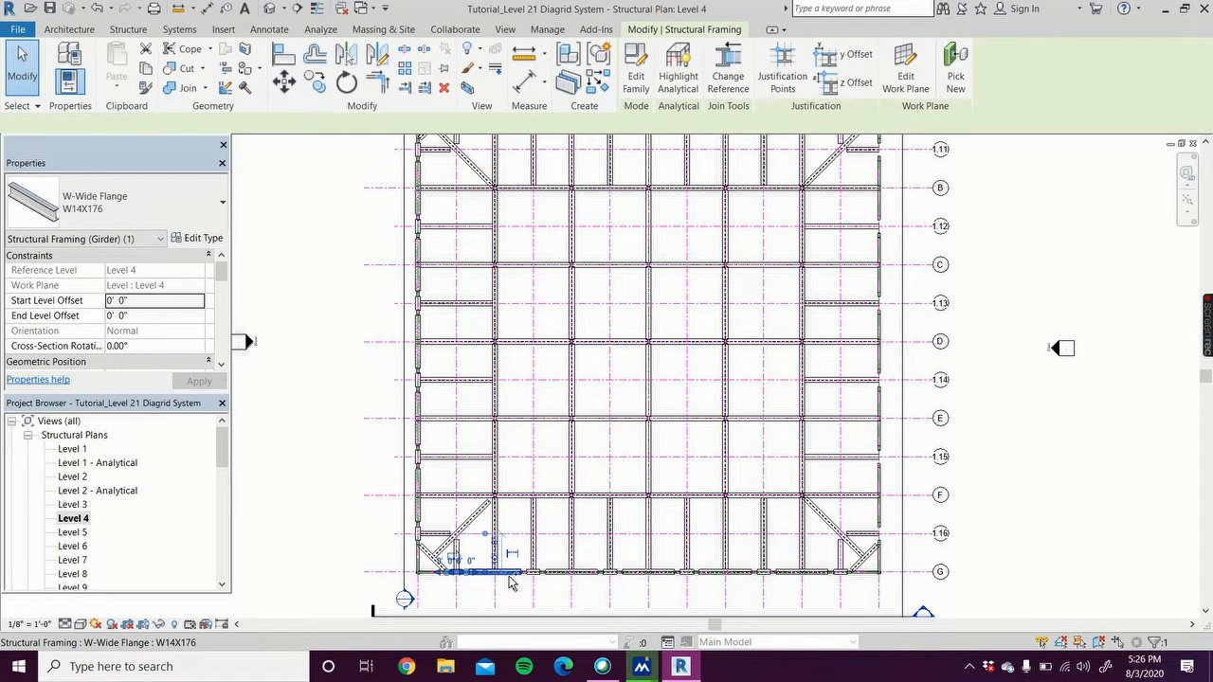
{"action": "left_click", "coordinate": [517, 574], "text": "ctrl"}
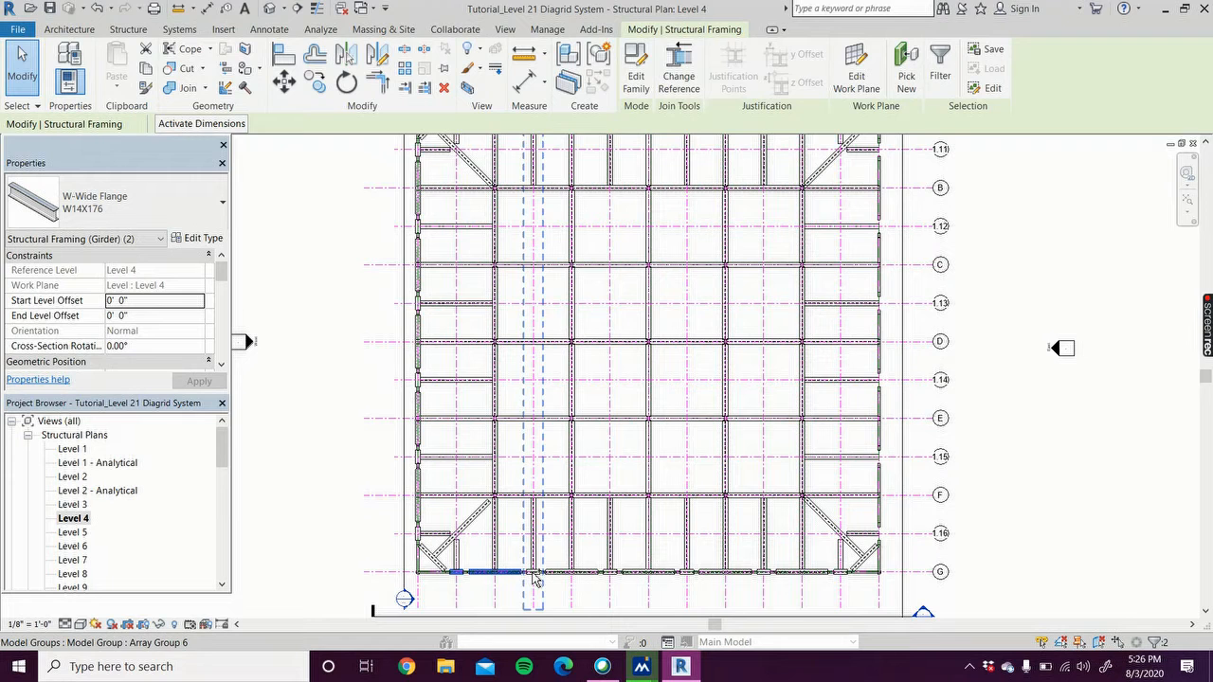
{"action": "left_click", "coordinate": [568, 574], "text": "ctrl"}
{"action": "scroll", "coordinate": [568, 580], "scroll_direction": "up", "scroll_amount": 5}
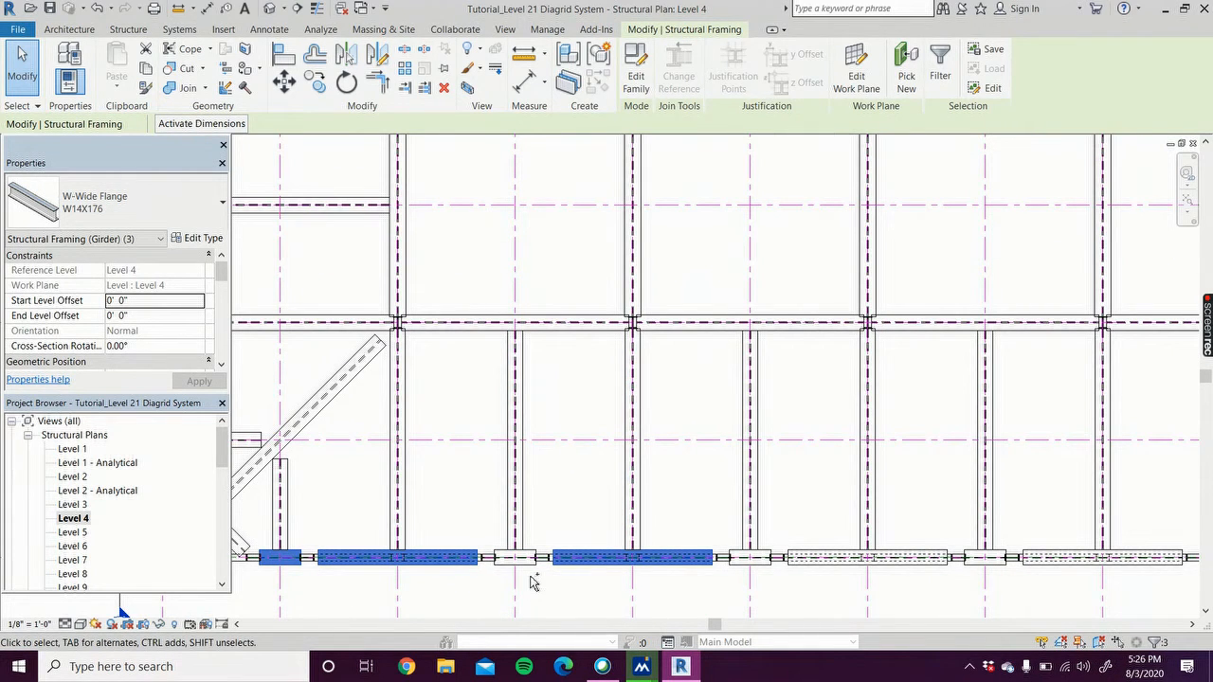
{"action": "left_click", "coordinate": [532, 575], "text": "ctrl"}
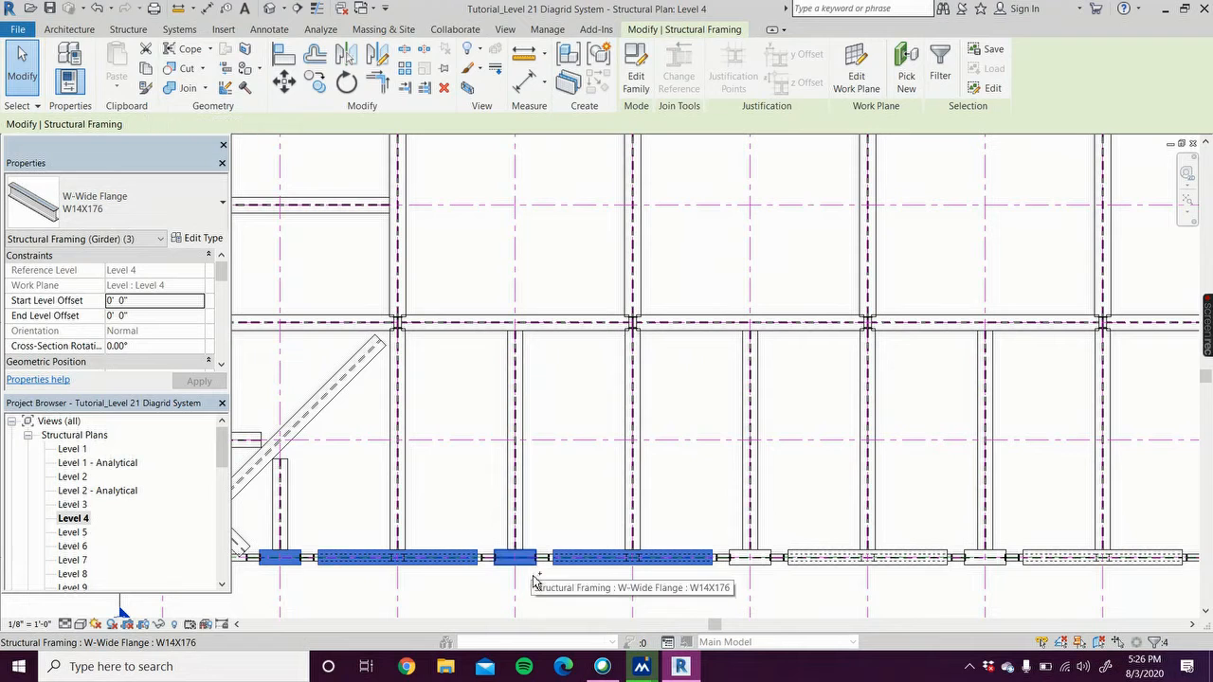
{"action": "left_click", "coordinate": [764, 574], "text": "ctrl"}
{"action": "left_click", "coordinate": [817, 567], "text": "ctrl"}
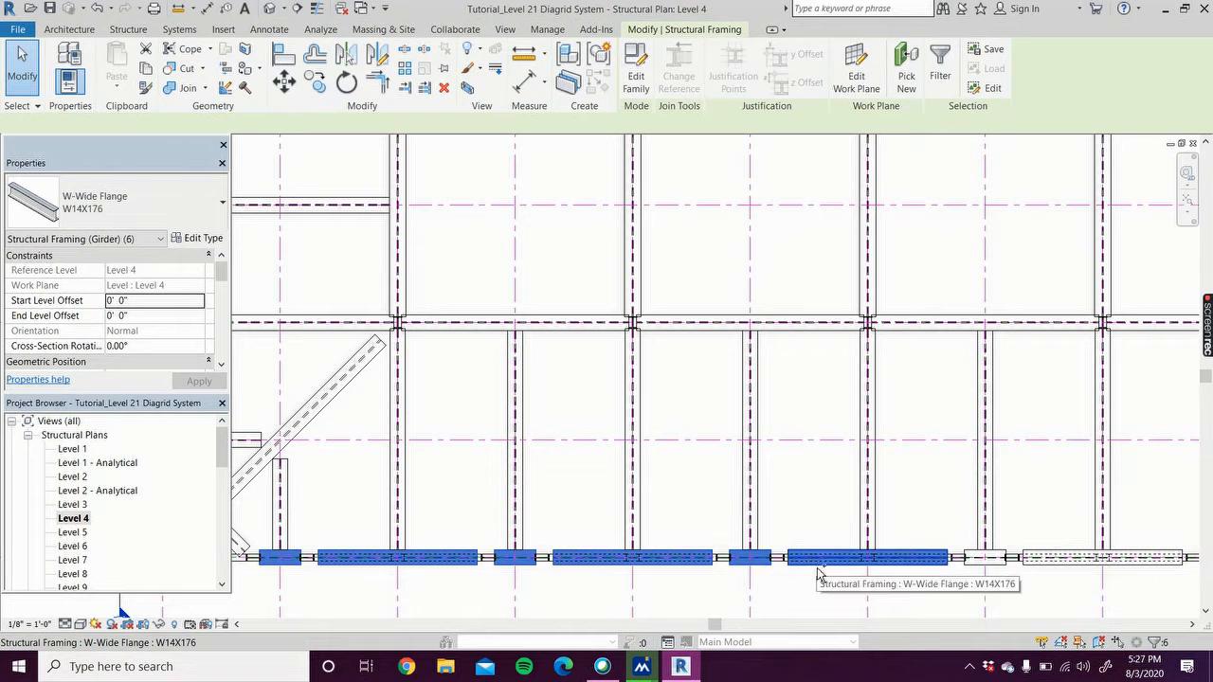
Add the remaining short and long W14X176 beams along grid G, up to the last column before grid 7, to the selection.
{"action": "left_click", "coordinate": [980, 571], "text": "ctrl"}
{"action": "left_click", "coordinate": [1064, 569], "text": "ctrl"}
{"action": "scroll", "coordinate": [1062, 601], "scroll_direction": "down", "scroll_amount": 2}
{"action": "middle_click_drag", "start_coordinate": [1062, 601], "coordinate": [735, 557]}
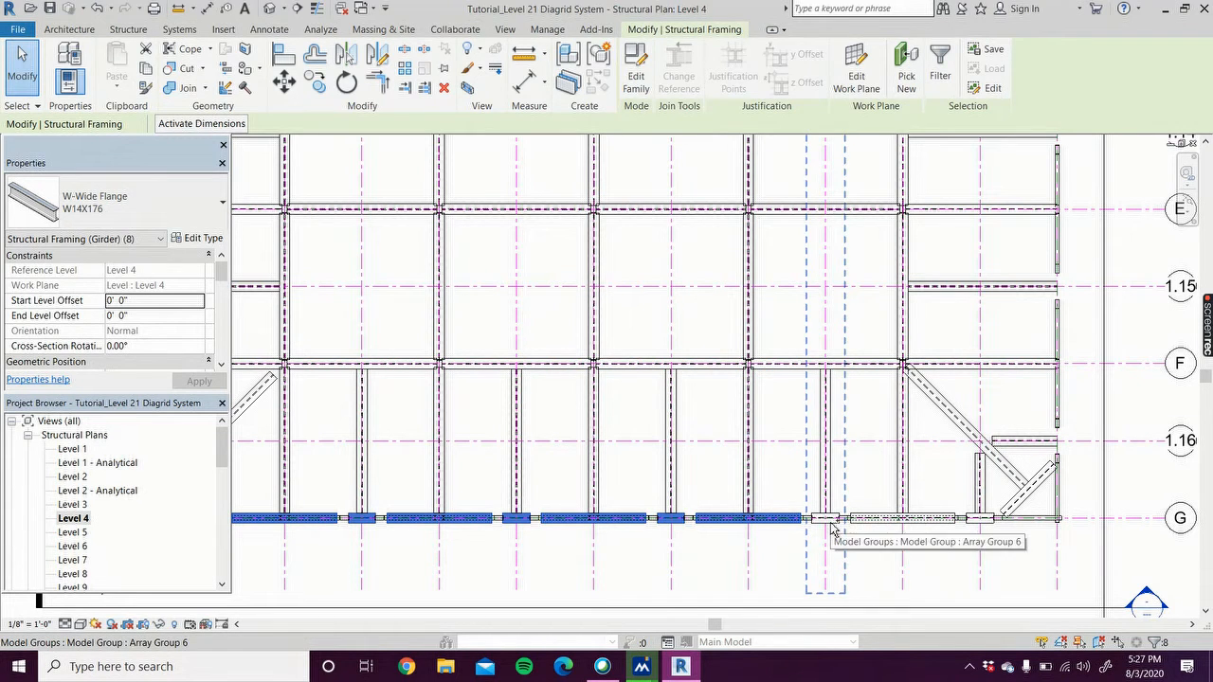
{"action": "left_click", "coordinate": [868, 528], "text": "ctrl"}
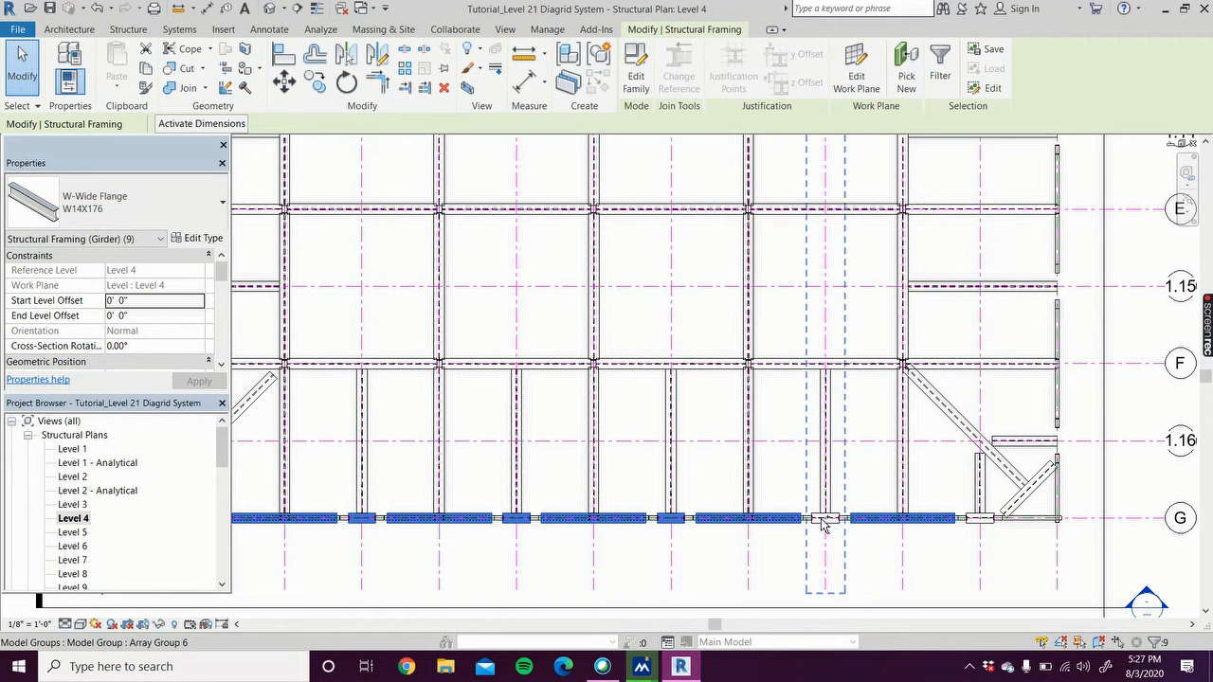
{"action": "scroll", "coordinate": [824, 524], "scroll_direction": "up", "scroll_amount": 3}
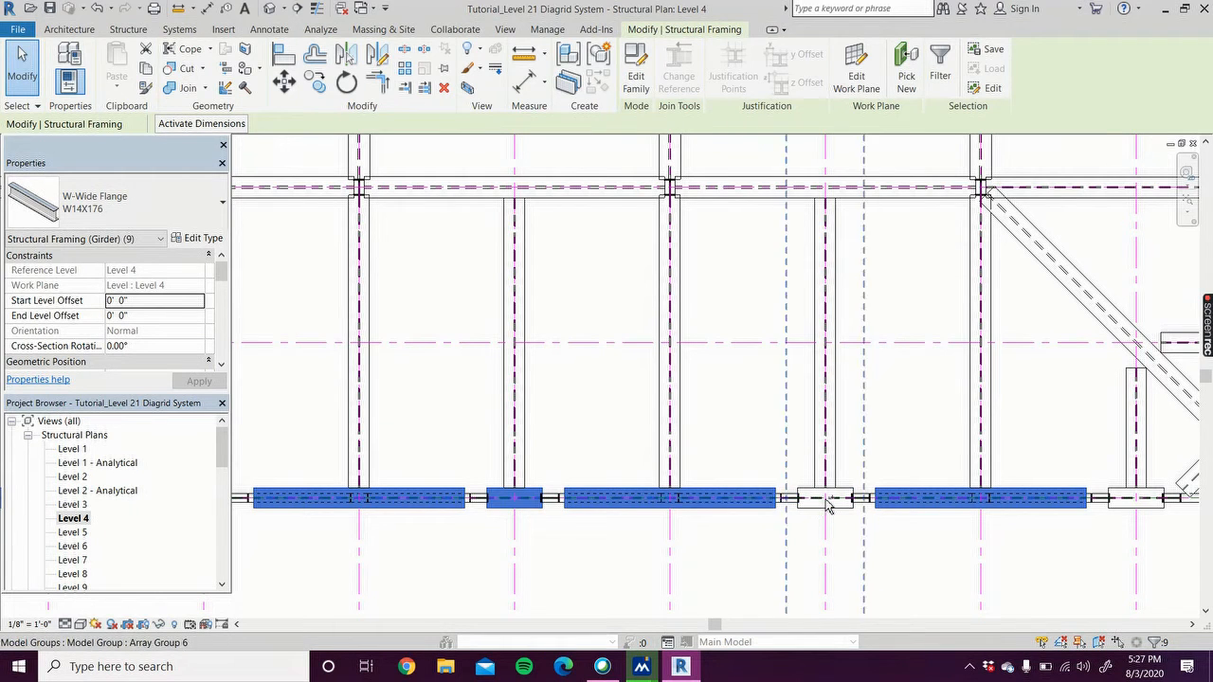
{"action": "left_click", "coordinate": [820, 497], "text": "ctrl"}
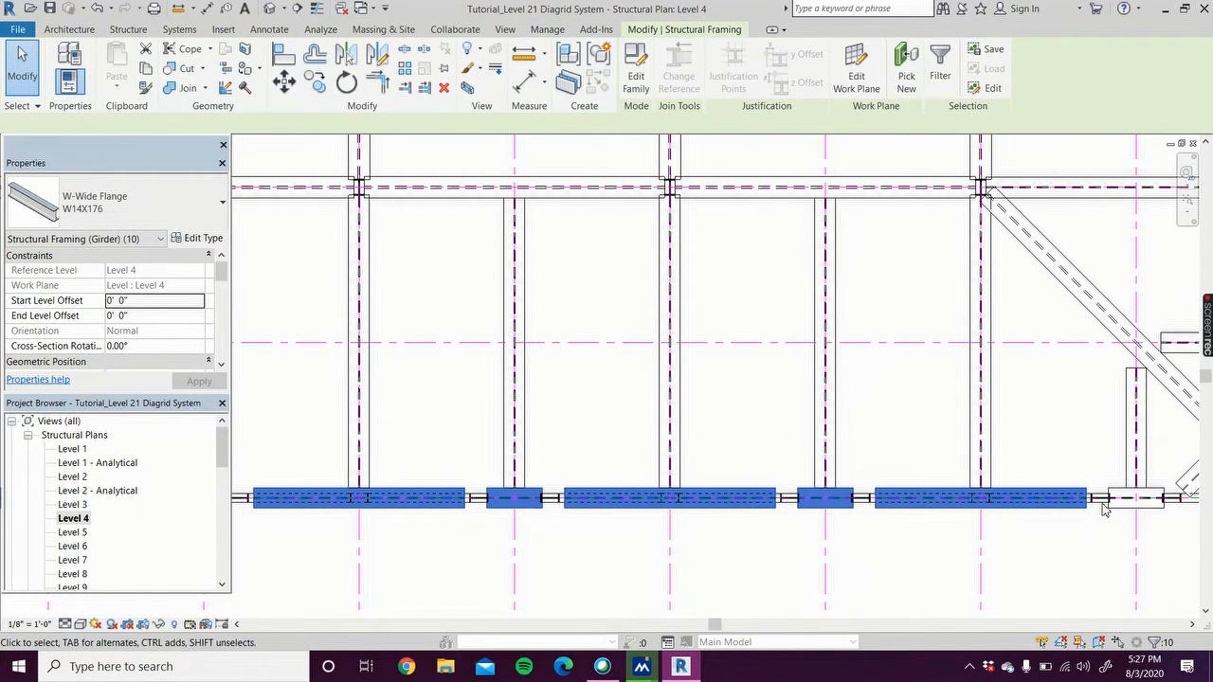
{"action": "left_click", "coordinate": [1126, 509], "text": "ctrl"}
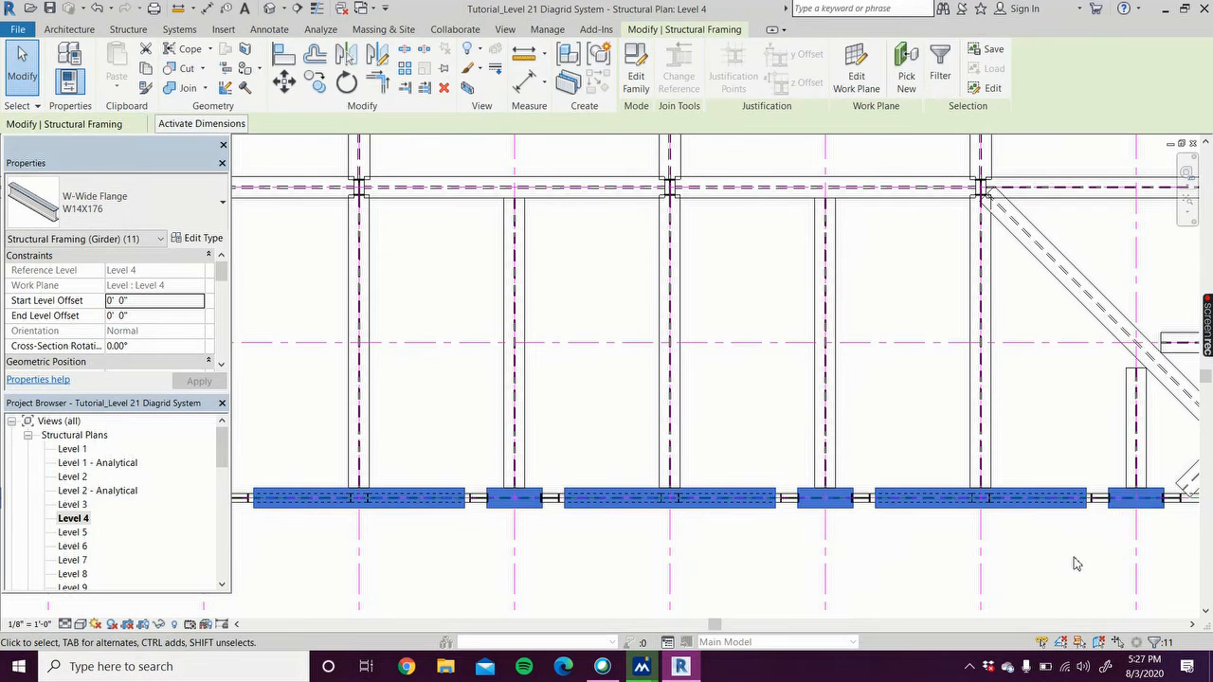
Add the diagonal beam at the corner of grids G and 7 to the selection and mirror a copy of all selected beams about grid D.
{"action": "scroll", "coordinate": [1077, 563], "scroll_direction": "down", "scroll_amount": 4}
{"action": "middle_click_drag", "start_coordinate": [1077, 579], "coordinate": [826, 563]}
{"action": "scroll", "coordinate": [831, 566], "scroll_direction": "up", "scroll_amount": 2}
{"action": "scroll", "coordinate": [831, 567], "scroll_direction": "up", "scroll_amount": 2}
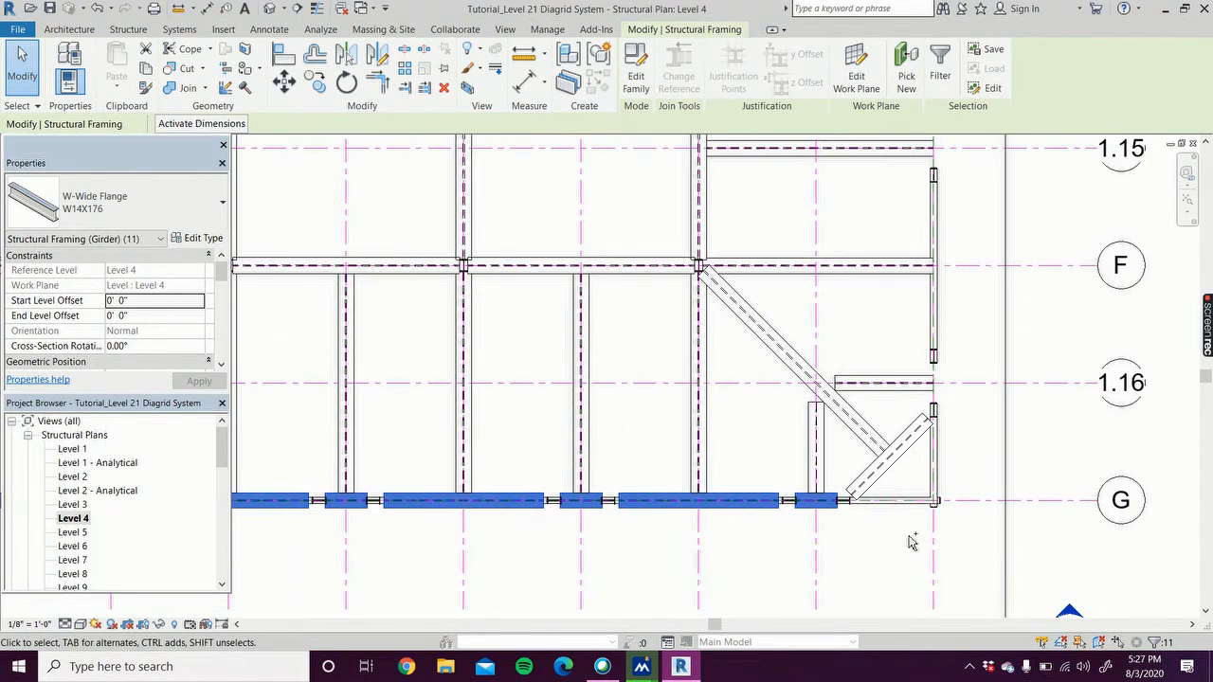
{"action": "left_click", "coordinate": [878, 485], "text": "ctrl"}
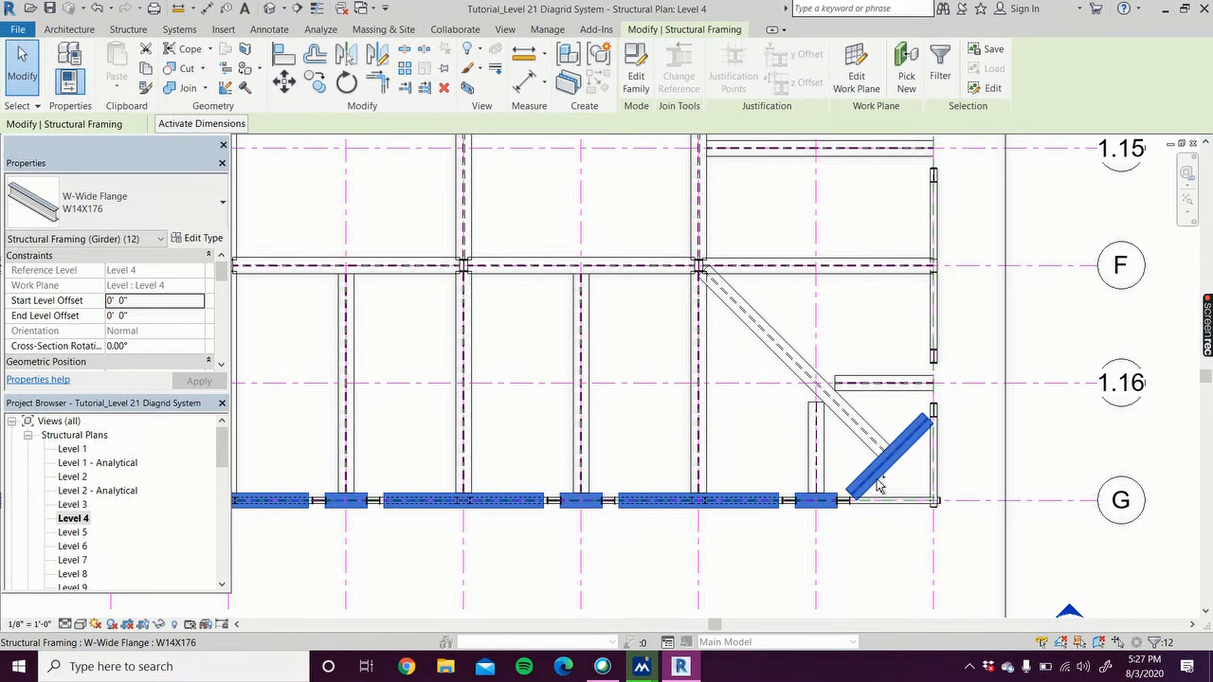
{"action": "scroll", "coordinate": [871, 491], "scroll_direction": "down", "scroll_amount": 5}
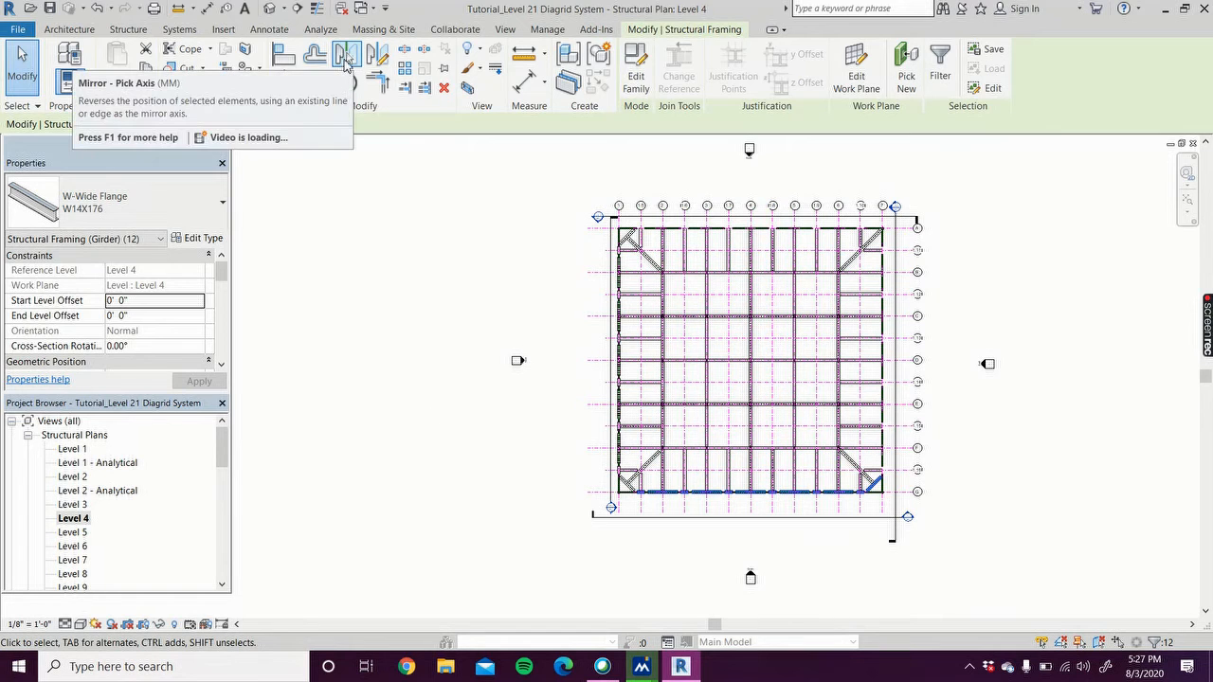
{"action": "left_click", "coordinate": [346, 63]}
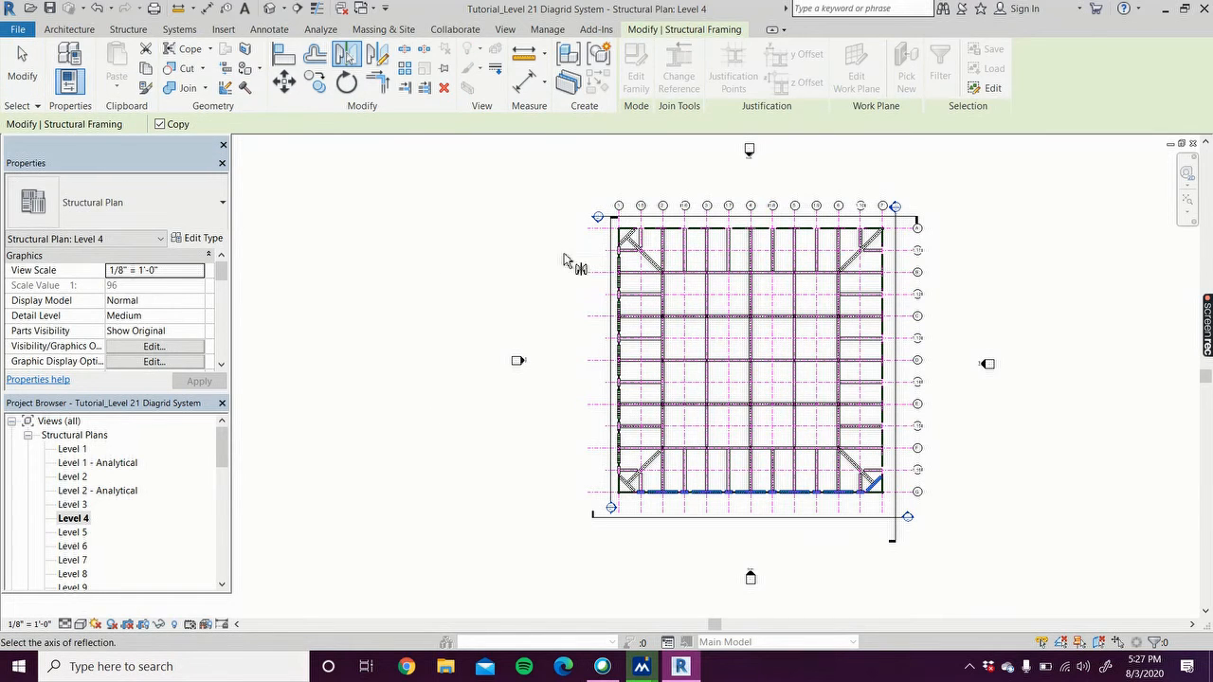
{"action": "left_click", "coordinate": [910, 363]}
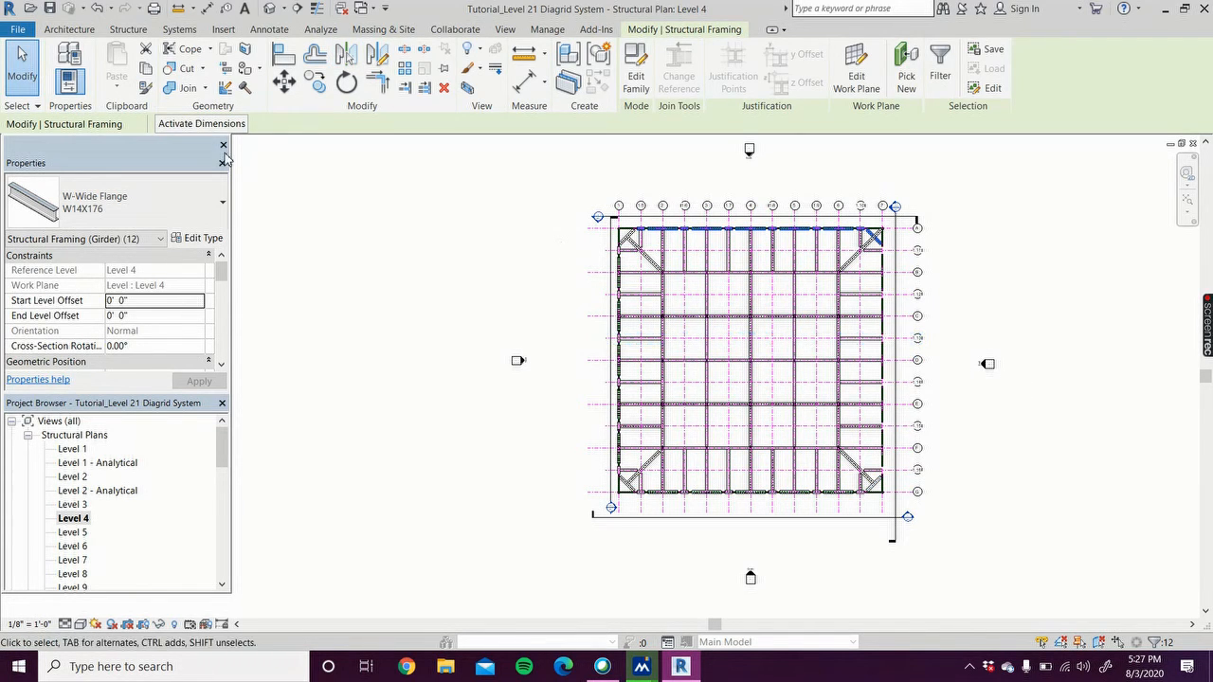
{"action": "left_click", "coordinate": [466, 196]}
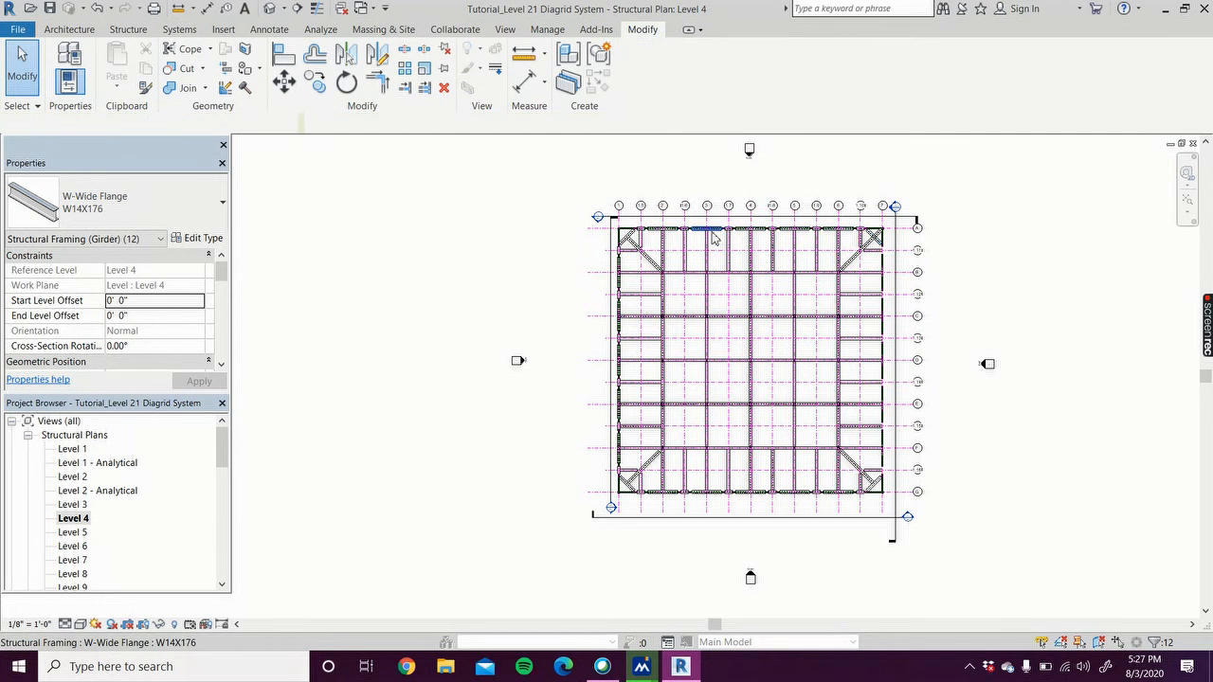
Shorten the W14X311 diagonal girder at the corner of grids A and 7 so it ends at the W14X176 diagonal corner beam.
{"action": "scroll", "coordinate": [867, 241], "scroll_direction": "up", "scroll_amount": 5}
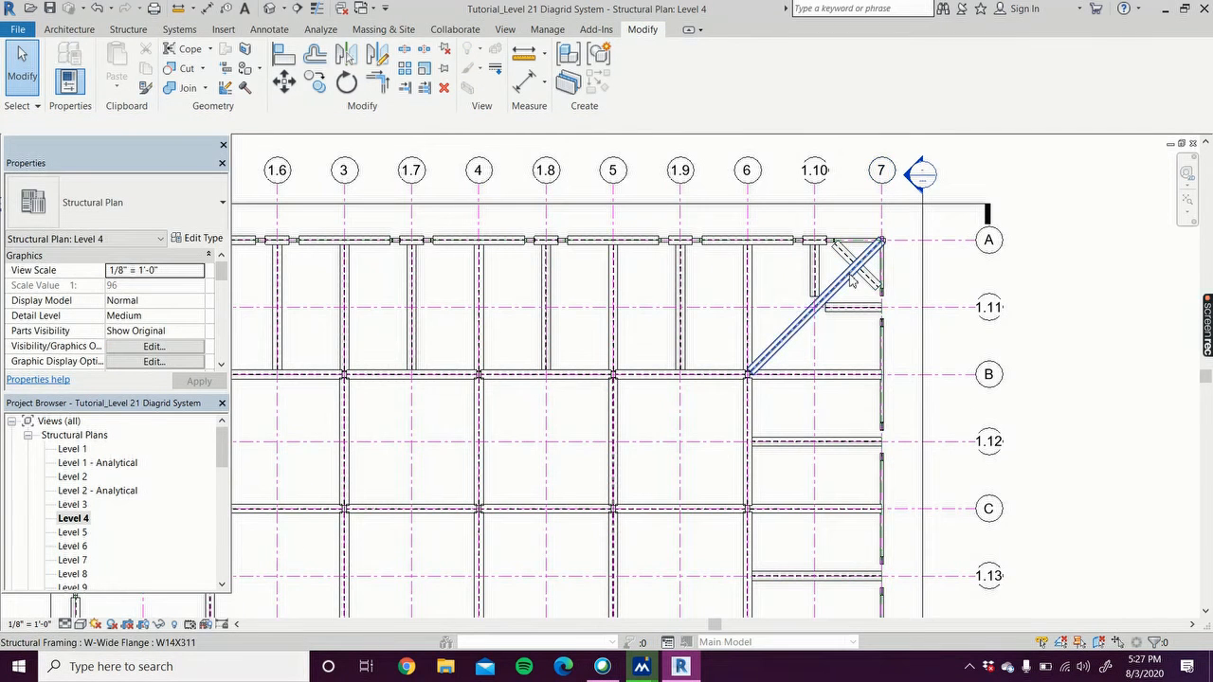
{"action": "left_click", "coordinate": [850, 275]}
{"action": "scroll", "coordinate": [886, 242], "scroll_direction": "up", "scroll_amount": 4}
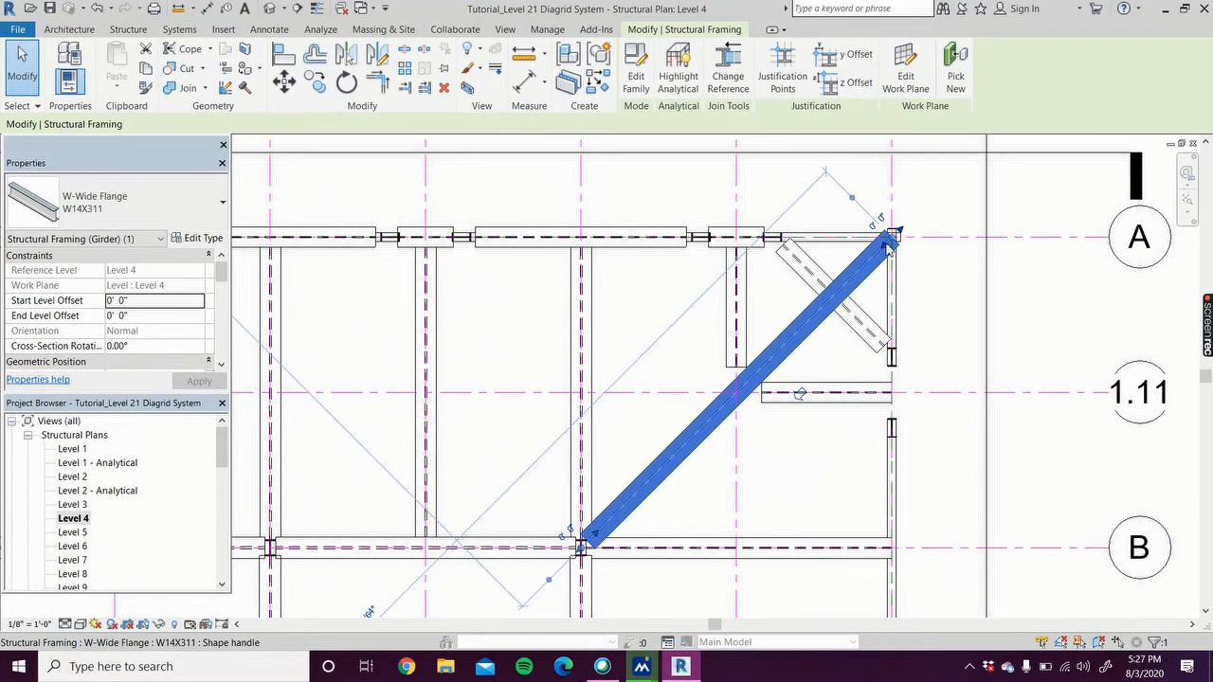
{"action": "left_click_drag", "start_coordinate": [888, 240], "coordinate": [834, 298]}
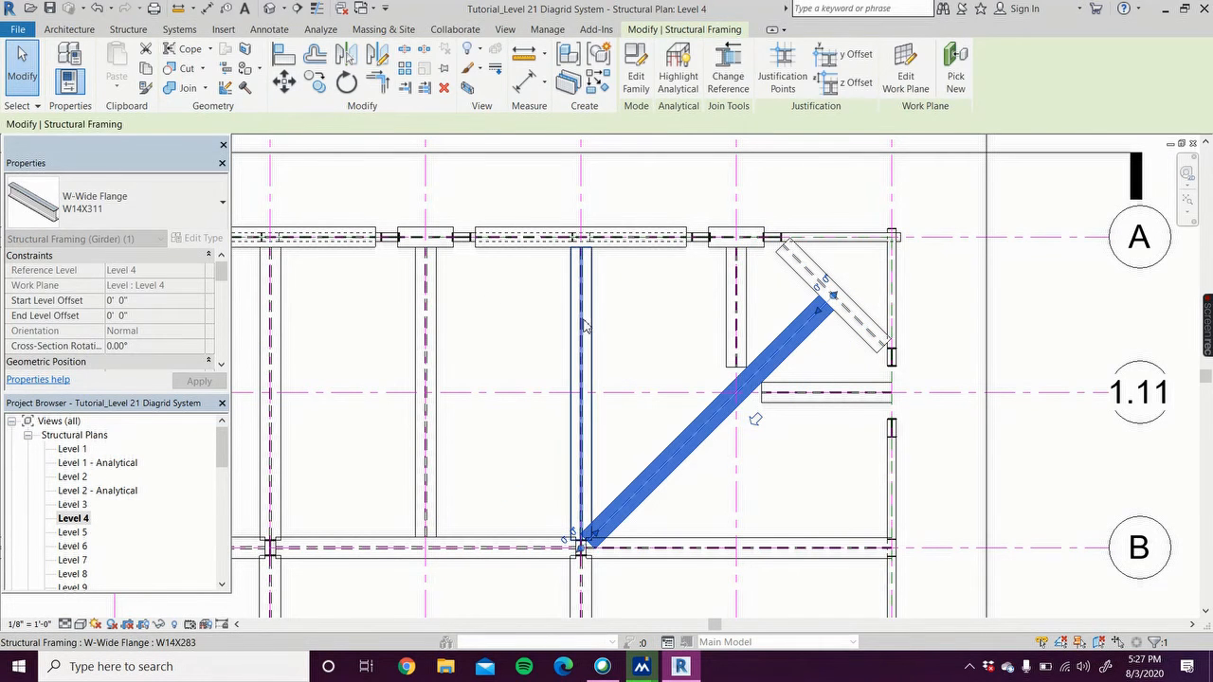
{"action": "left_click", "coordinate": [617, 330]}
Select the members along grid 1 and filter out Structural Columns, keeping only the Structural Framing (Girder) category selected.
{"action": "scroll", "coordinate": [617, 330], "scroll_direction": "down", "scroll_amount": 8}
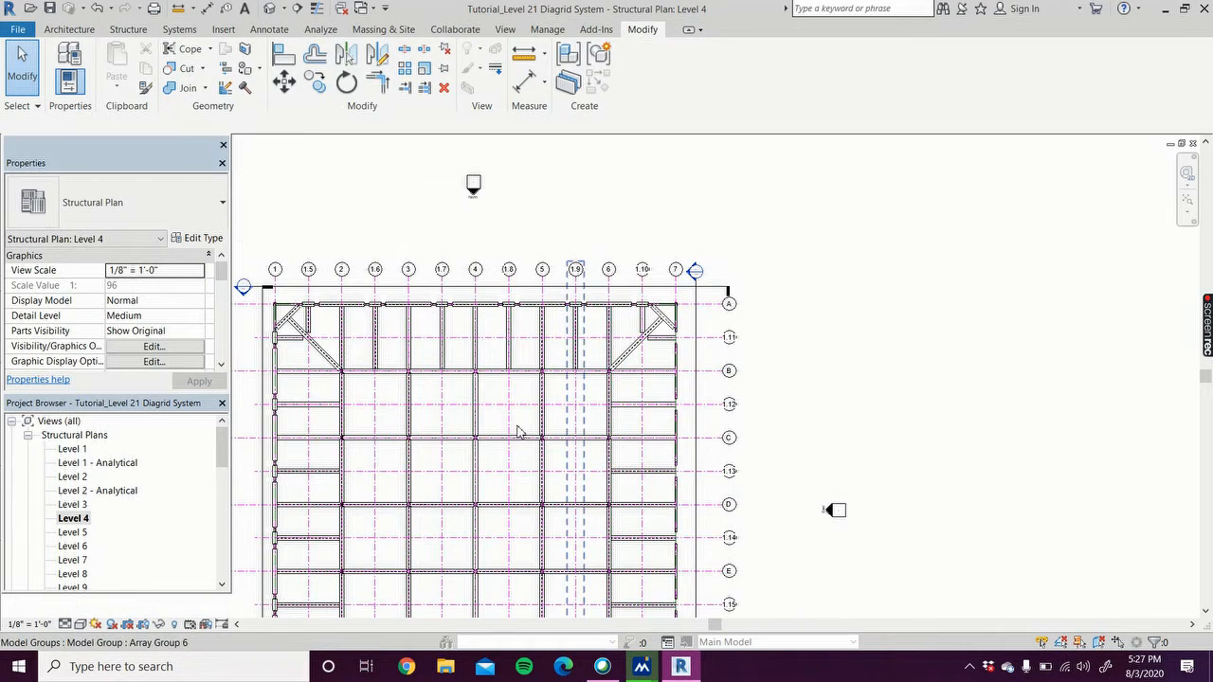
{"action": "middle_click_drag", "start_coordinate": [336, 434], "coordinate": [487, 277]}
{"action": "left_click_drag", "start_coordinate": [388, 561], "coordinate": [445, 159]}
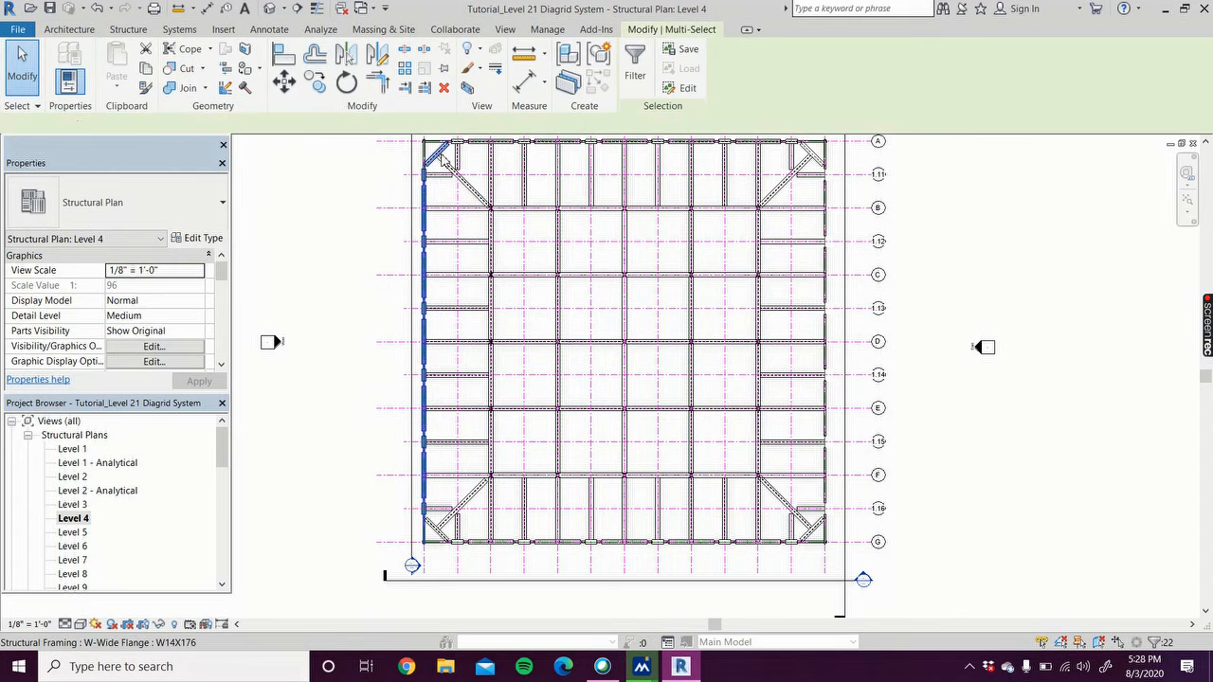
{"action": "left_click", "coordinate": [636, 65]}
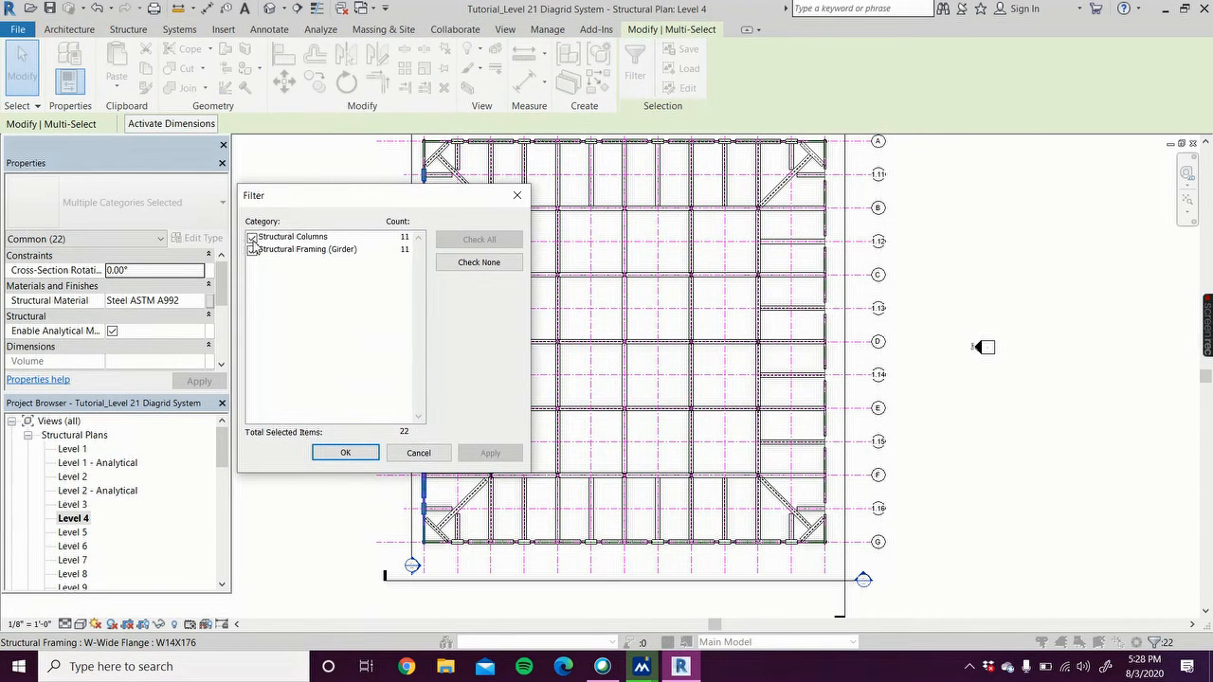
{"action": "left_click", "coordinate": [252, 238]}
{"action": "left_click", "coordinate": [490, 454]}
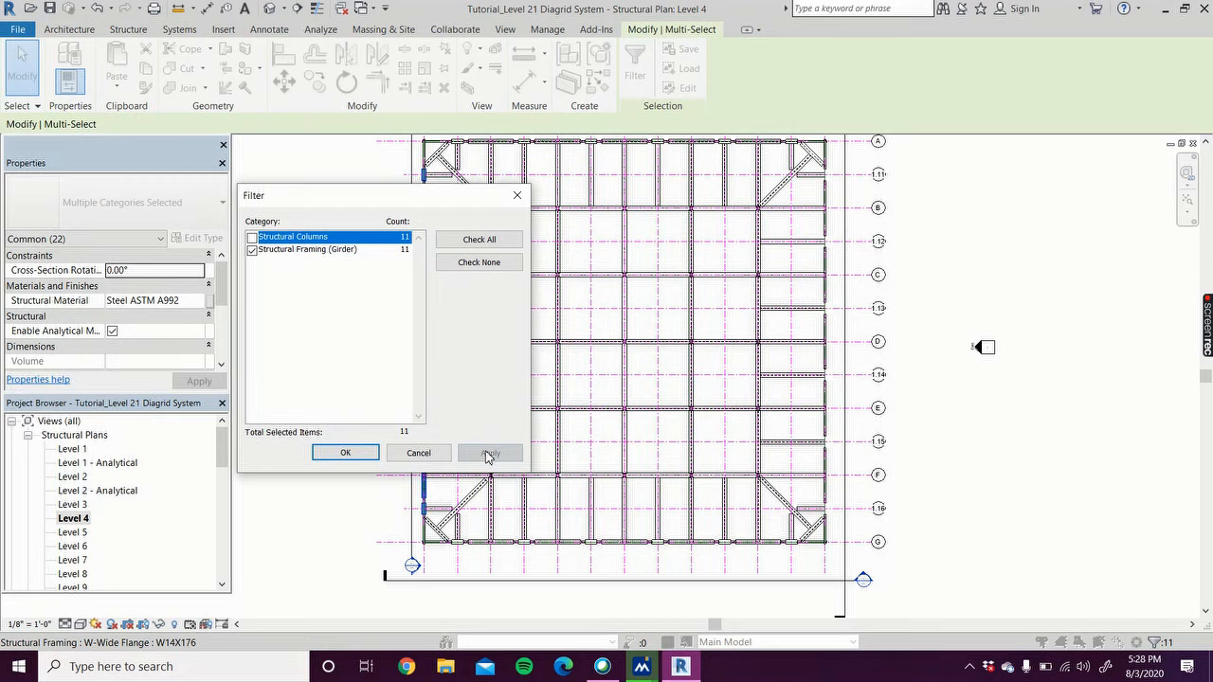
{"action": "left_click", "coordinate": [376, 458]}
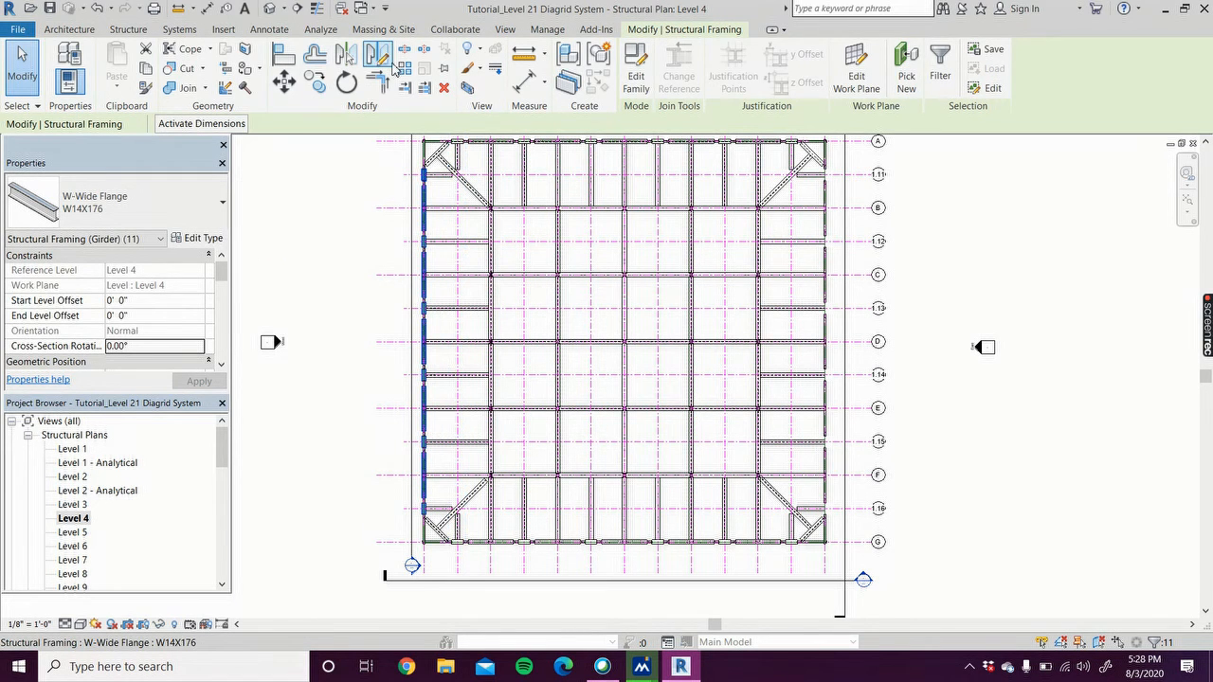
Mirror a copy of the selected W14X176 beams about grid 4 onto grid 7 and clear the selection.
{"action": "left_click", "coordinate": [340, 59]}
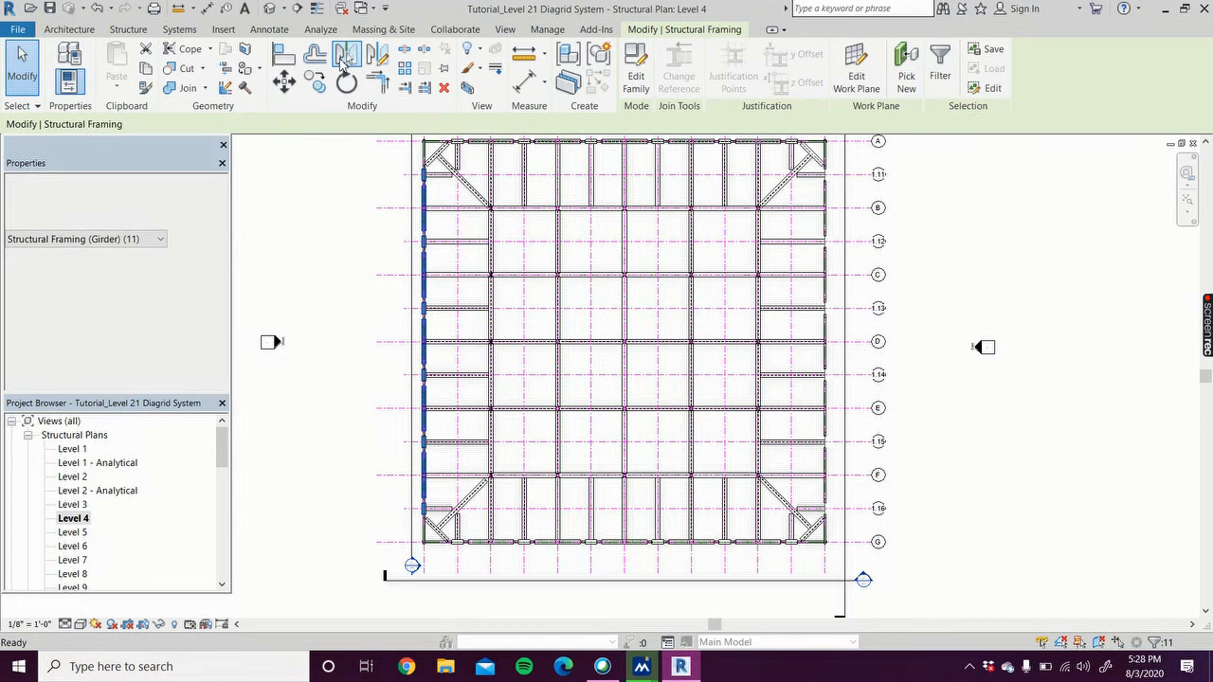
{"action": "left_click", "coordinate": [621, 572]}
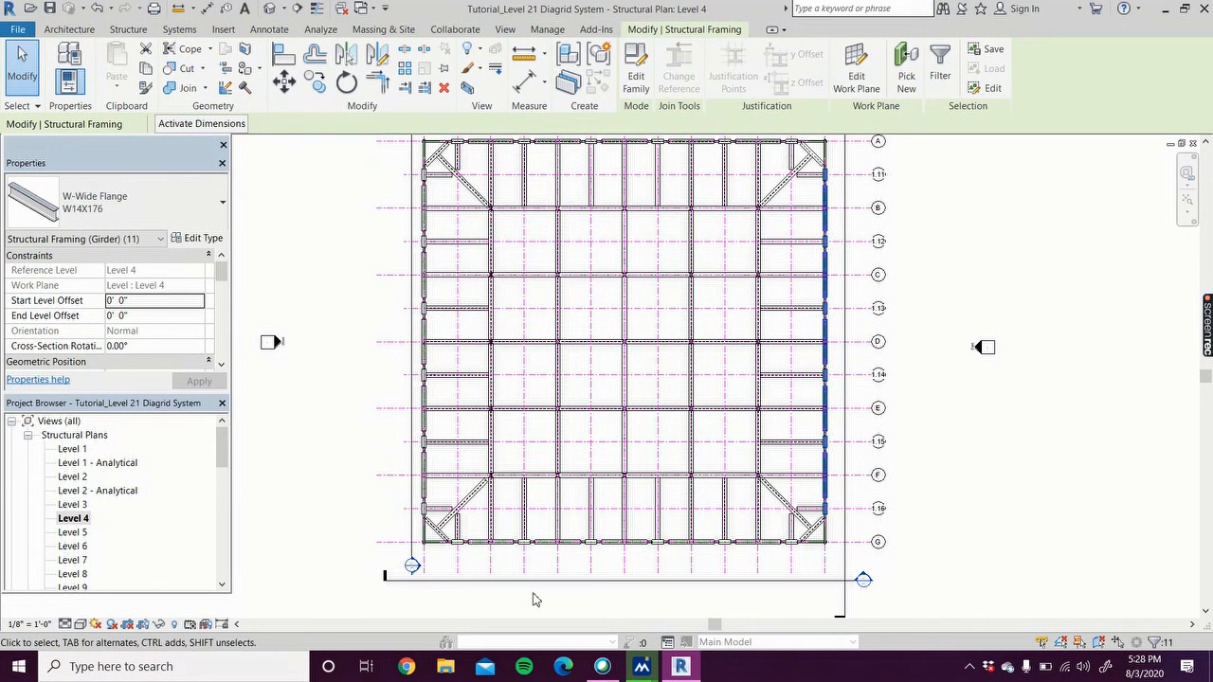
{"action": "left_click", "coordinate": [307, 228]}
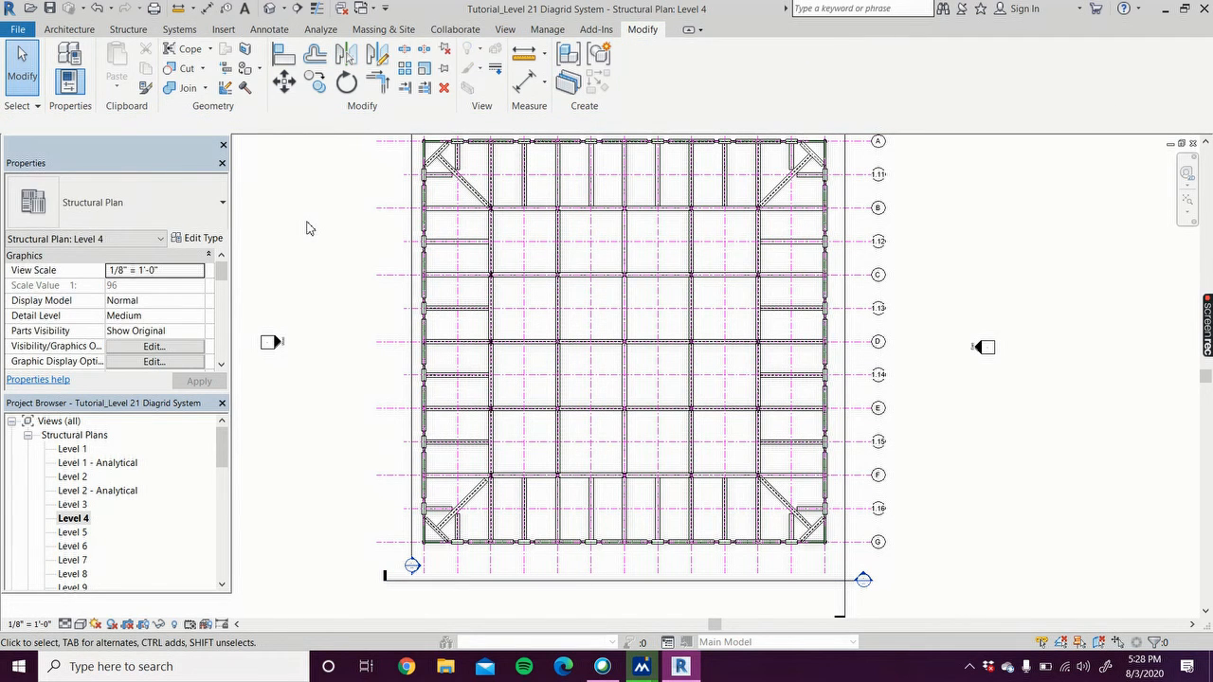
Open the {3D} view and examine the perimeter beams and floor framing of the diagrid structure.
{"action": "scroll", "coordinate": [307, 229], "scroll_direction": "down", "scroll_amount": 1}
{"action": "middle_click_drag", "start_coordinate": [307, 228], "coordinate": [303, 306]}
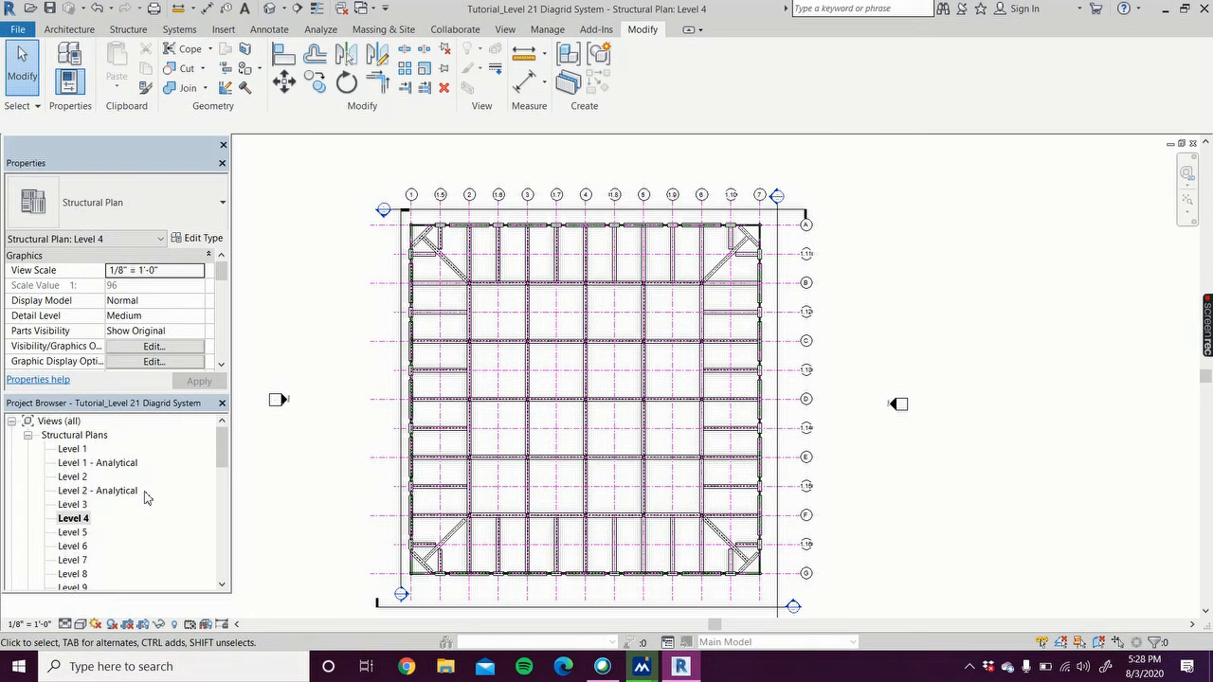
{"action": "scroll", "coordinate": [145, 500], "scroll_direction": "down", "scroll_amount": 7}
{"action": "scroll", "coordinate": [145, 500], "scroll_direction": "down", "scroll_amount": 2}
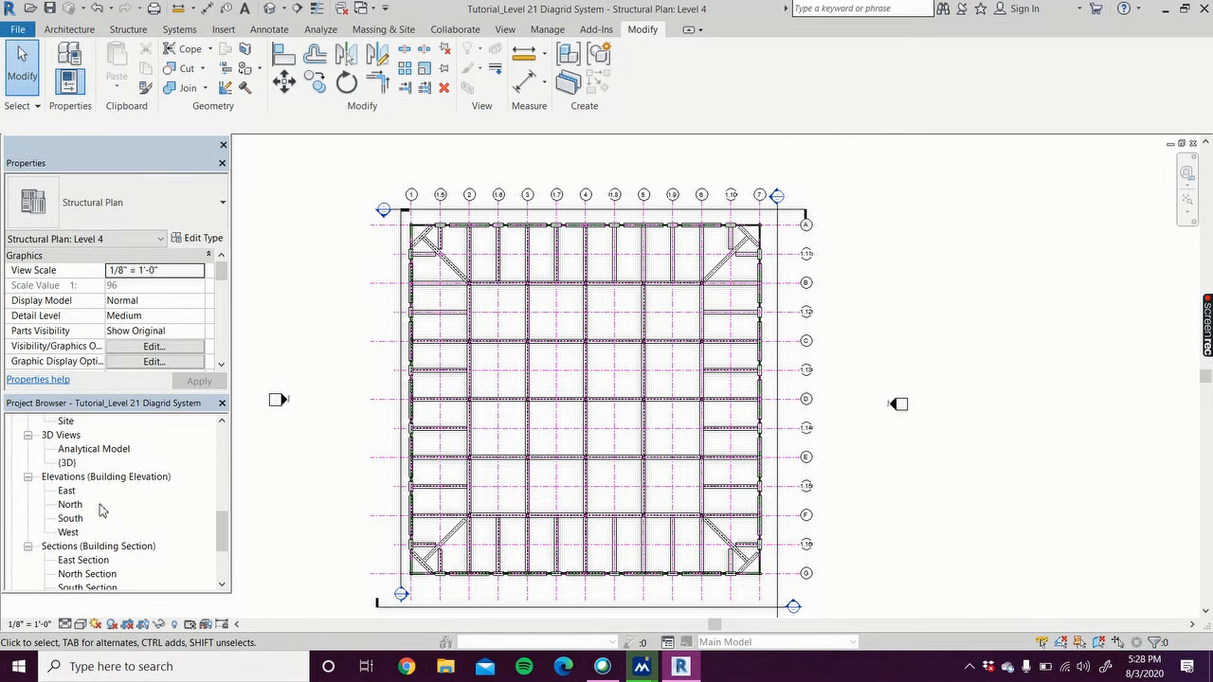
{"action": "double_click", "coordinate": [66, 463]}
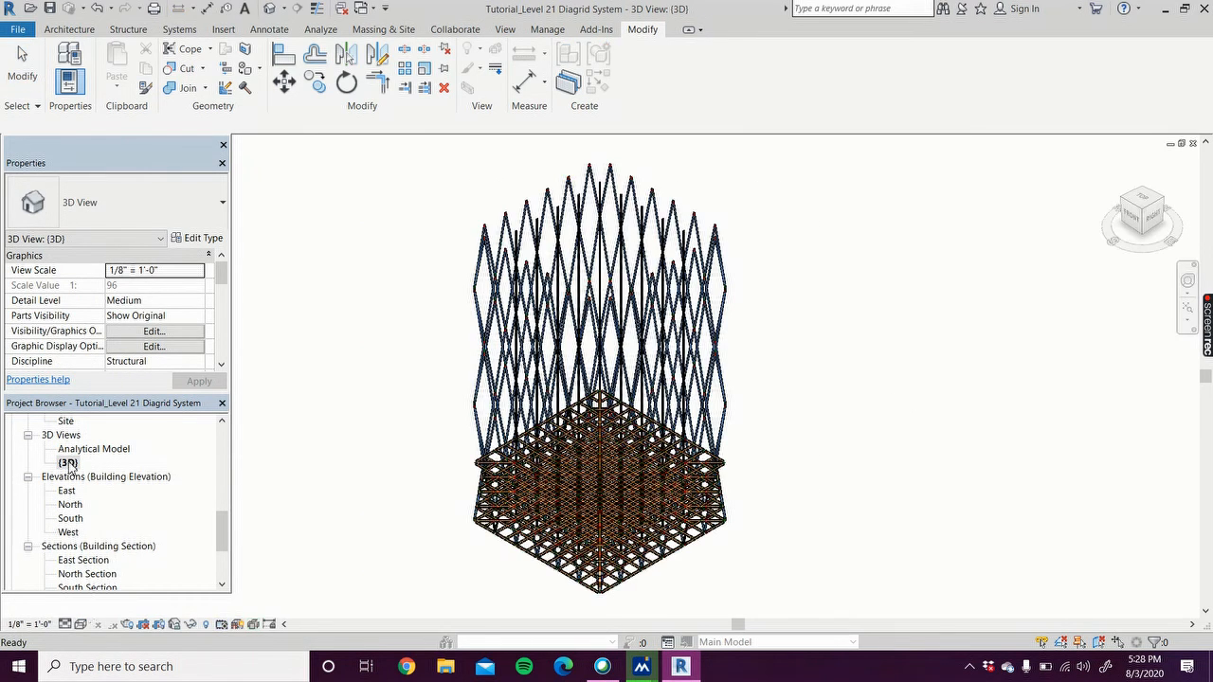
{"action": "scroll", "coordinate": [399, 517], "scroll_direction": "up", "scroll_amount": 4}
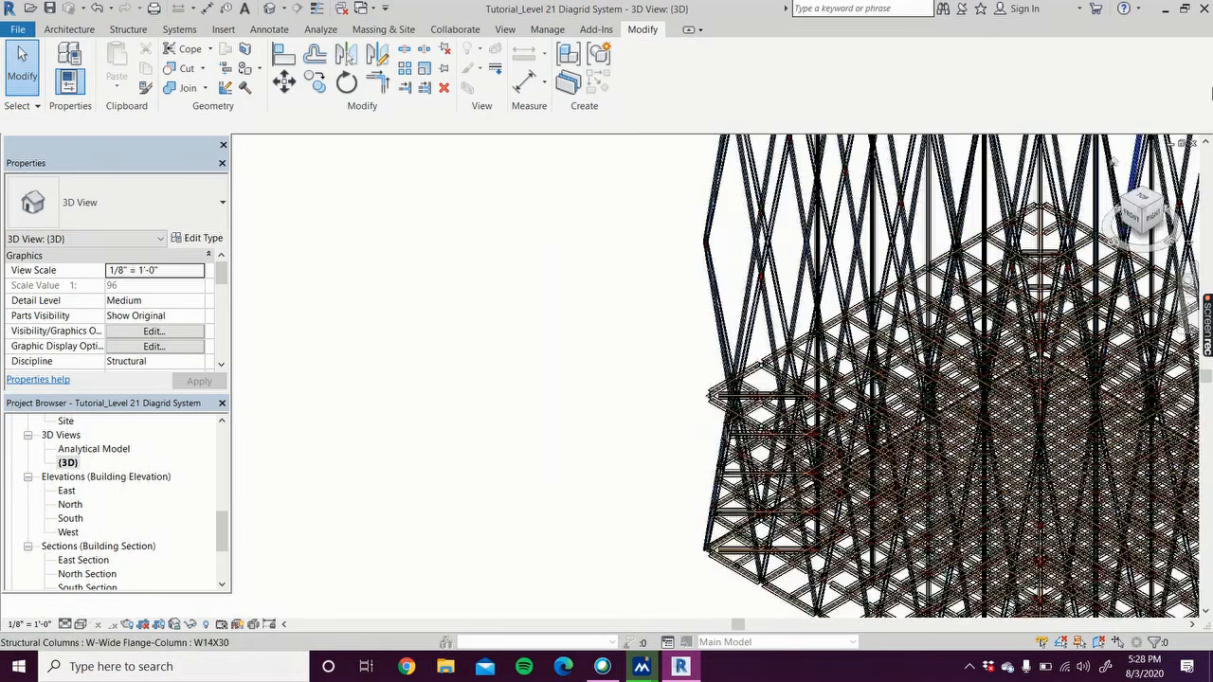
{"action": "mouse_move", "coordinate": [1145, 220]}
{"action": "left_mouse_down"}
{"action": "mouse_move", "coordinate": [1157, 187]}
{"action": "mouse_move", "coordinate": [1154, 201]}
{"action": "left_mouse_up"}
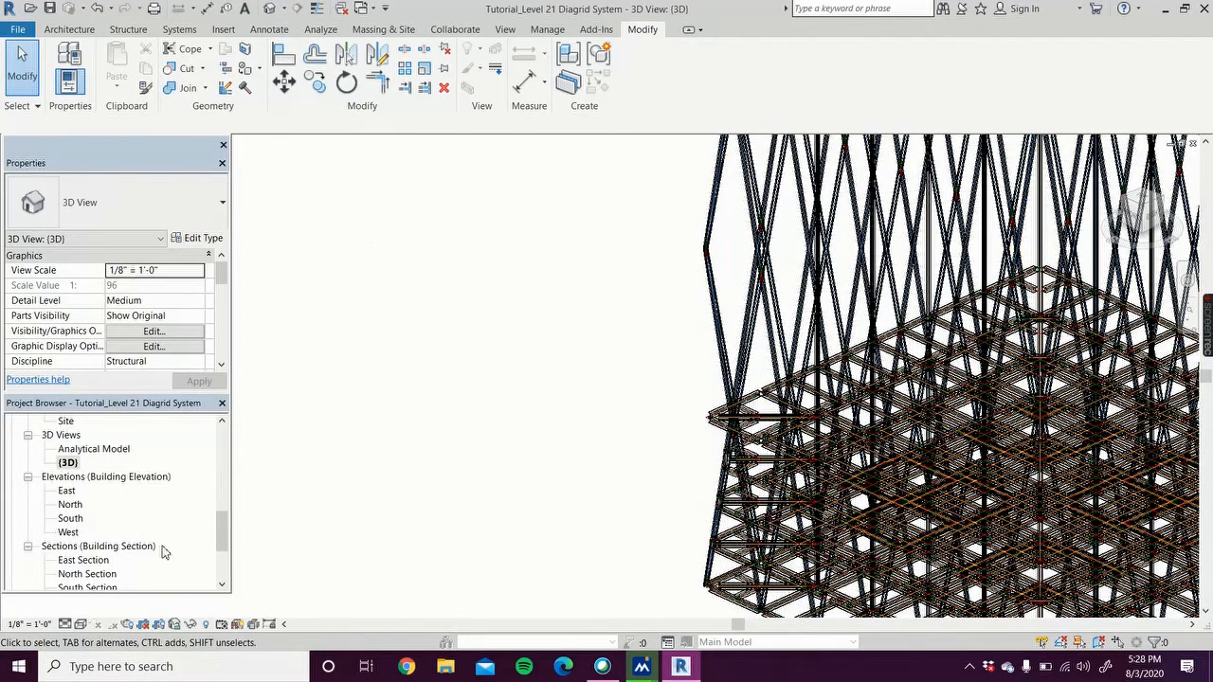
{"action": "left_click_drag", "start_coordinate": [221, 526], "coordinate": [221, 444]}
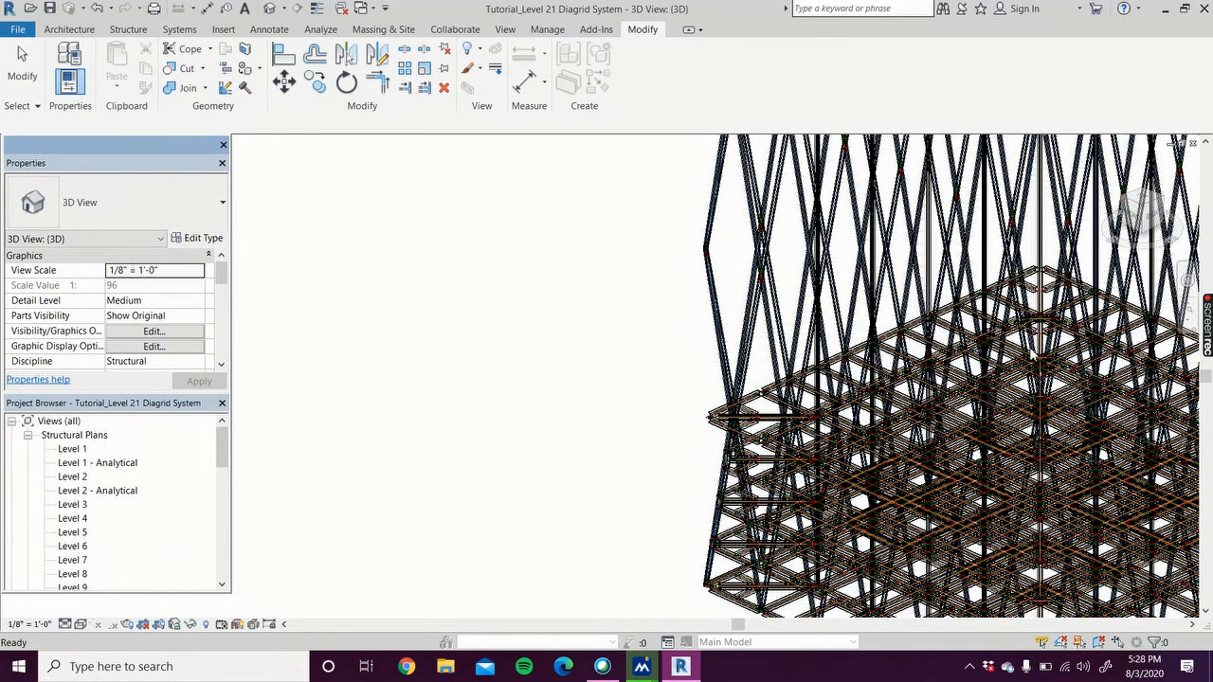